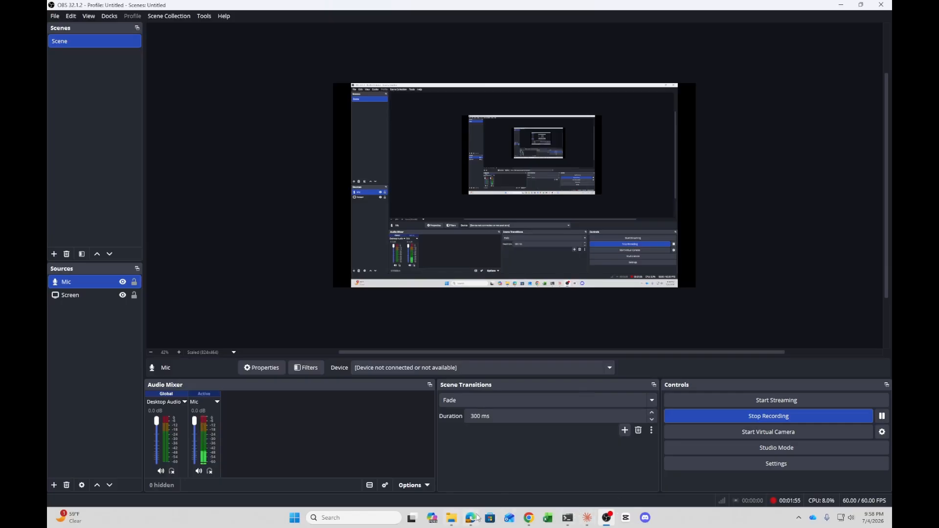
# Switch to the browser and open the Tally Workflow (Inbound) workflow from the n8n overview
pyautogui.click(462, 520)
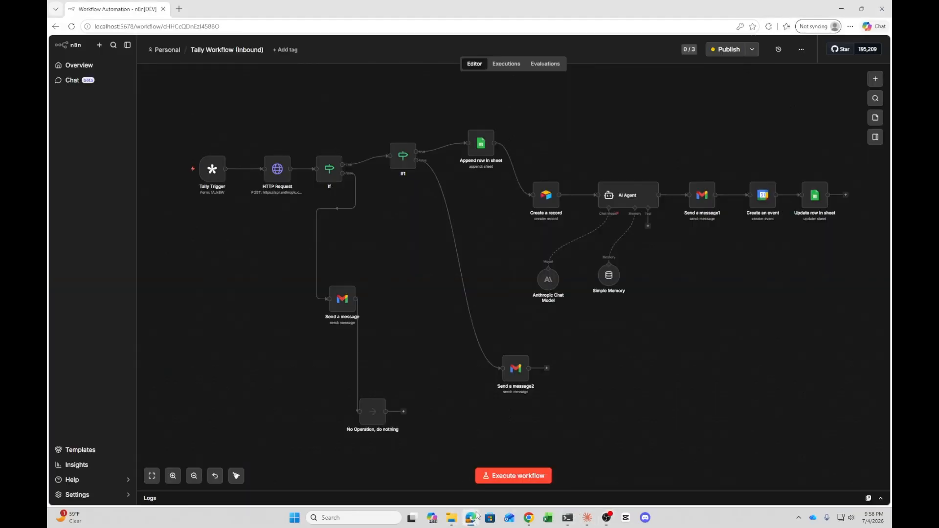
pyautogui.click(66, 65)
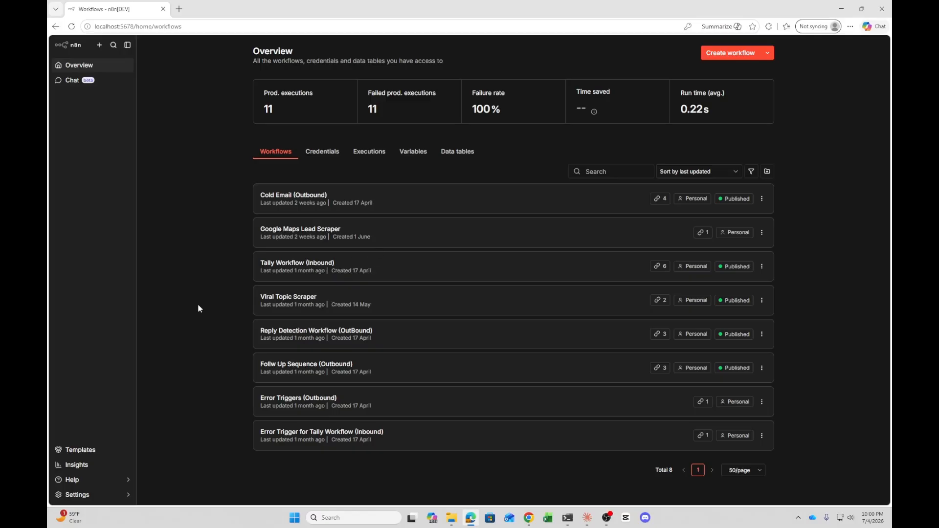
pyautogui.click(307, 263)
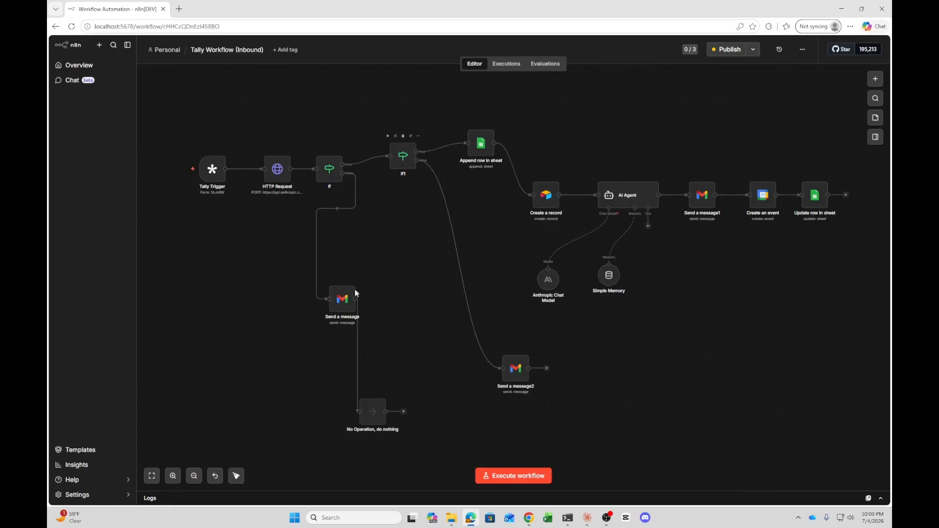
# Inspect the settings of the Send a message and Send a message2 Gmail nodes
pyautogui.doubleClick(345, 303)
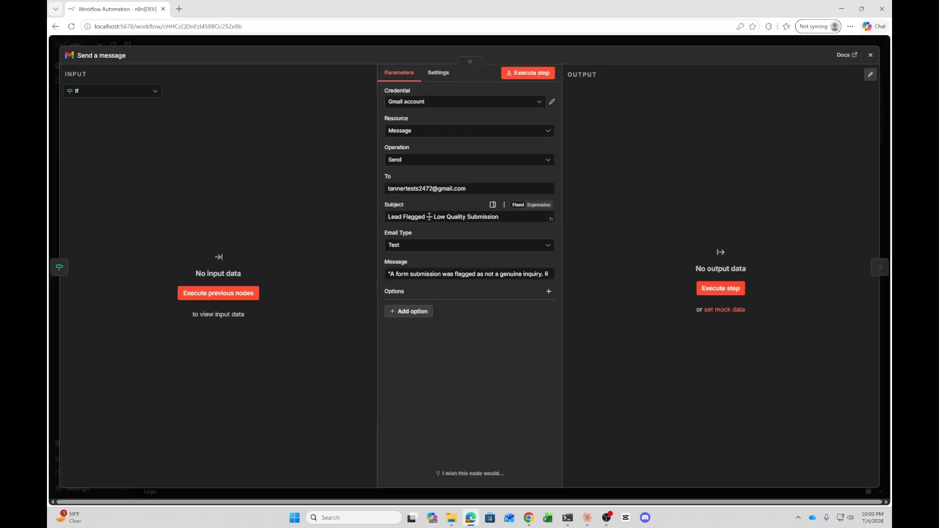
pyautogui.click(871, 55)
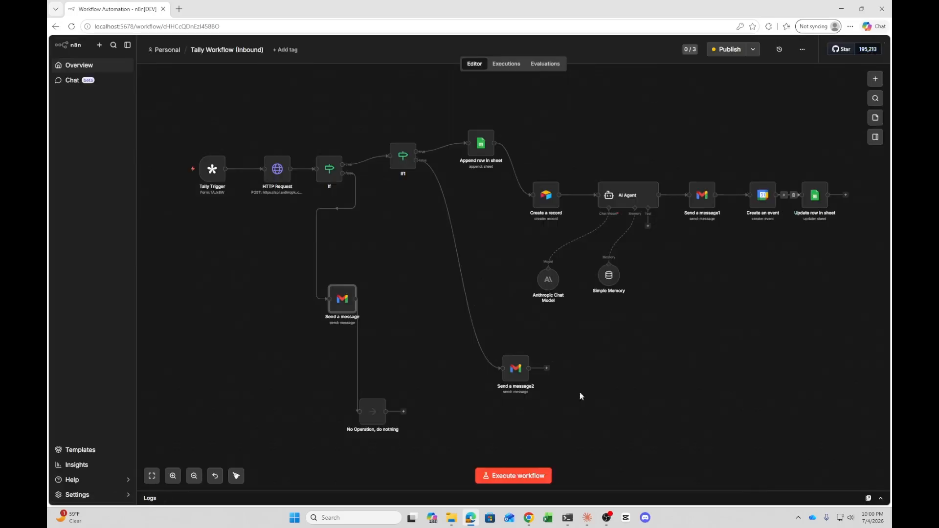
pyautogui.doubleClick(516, 357)
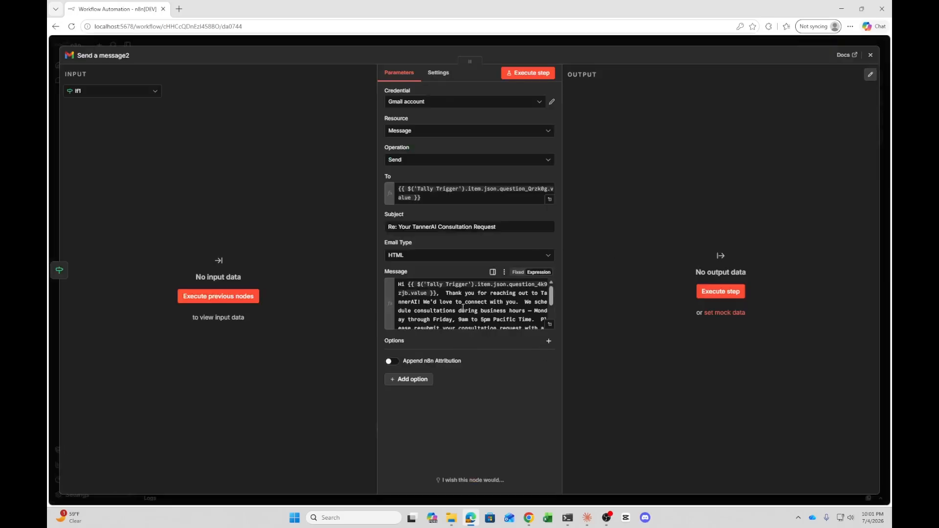
pyautogui.click(872, 56)
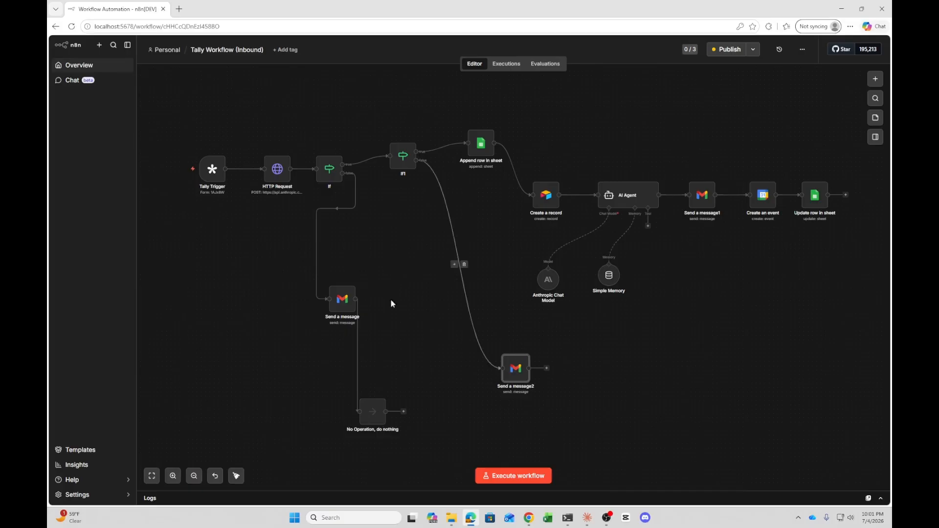
pyautogui.click(416, 237)
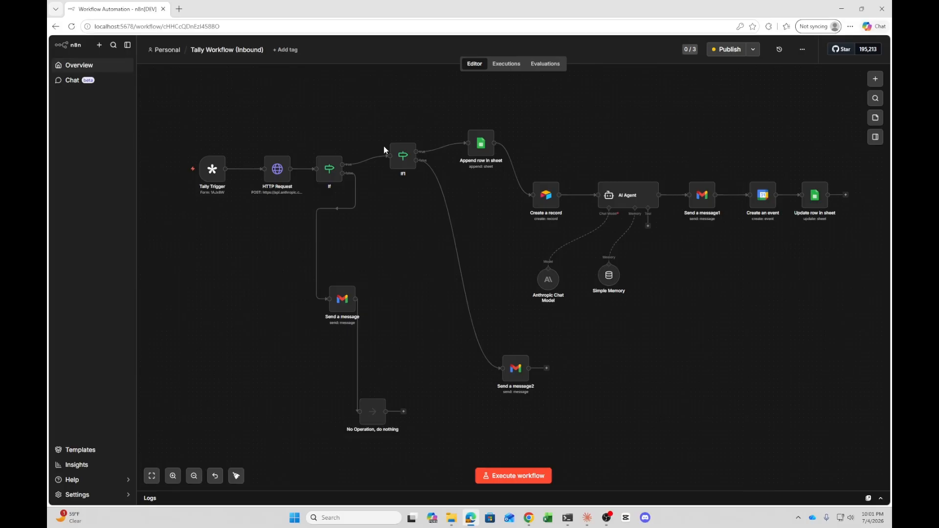
pyautogui.moveTo(775, 198)
pyautogui.moveTo(623, 198)
pyautogui.moveTo(545, 198)
pyautogui.moveTo(216, 176)
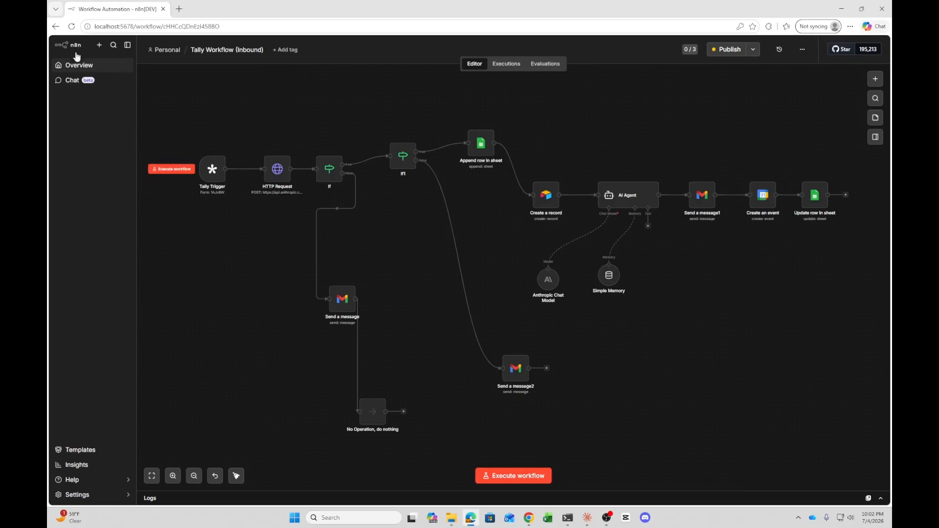
pyautogui.click(69, 67)
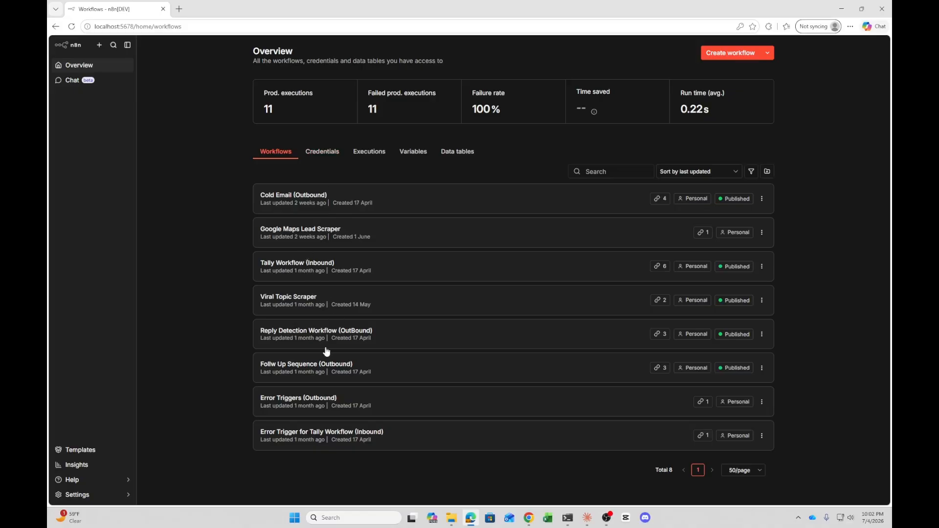
pyautogui.click(298, 270)
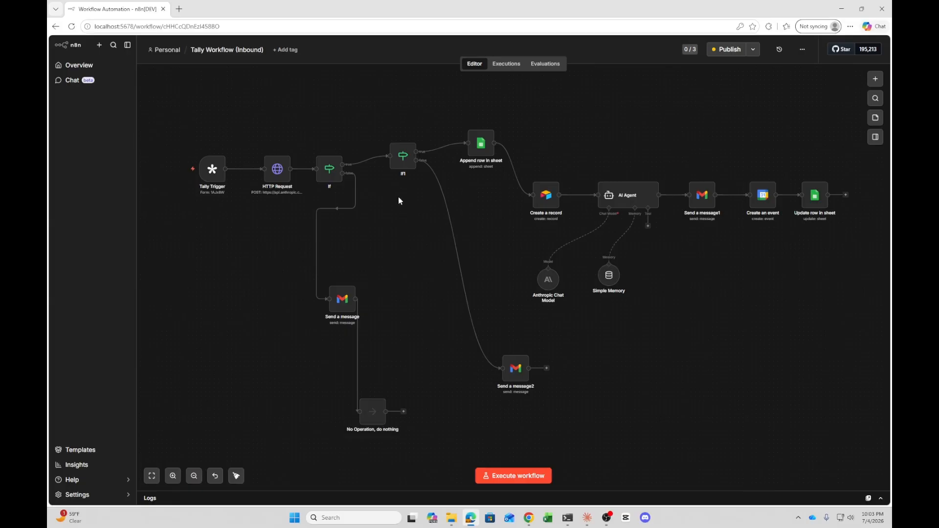
pyautogui.click(607, 520)
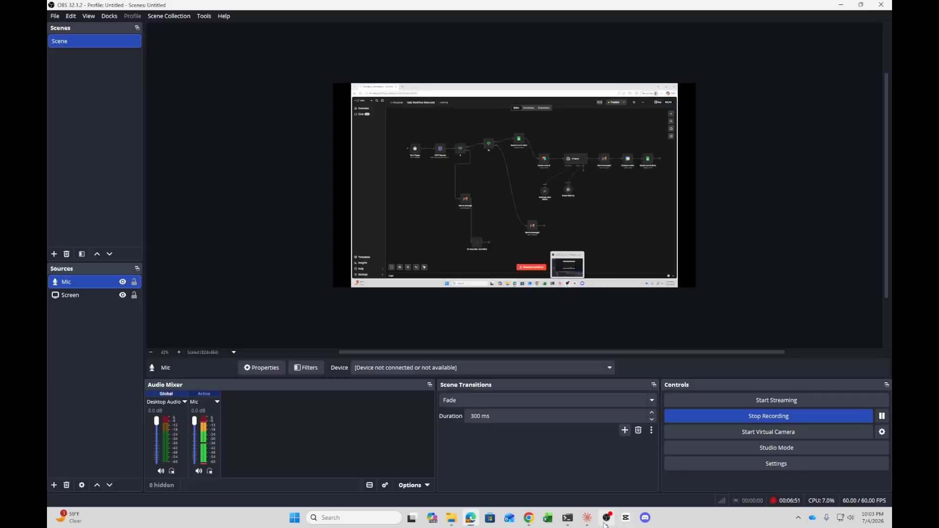
pyautogui.click(793, 415)
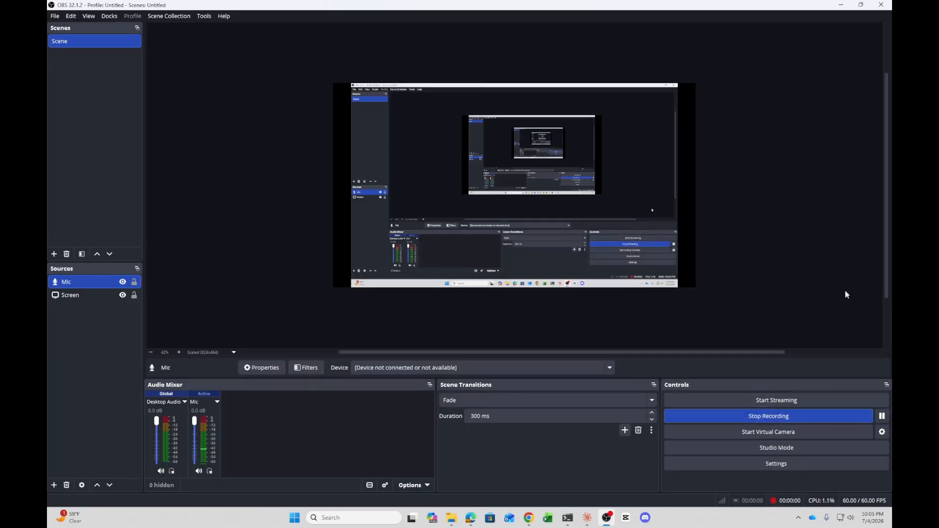
pyautogui.click(842, 4)
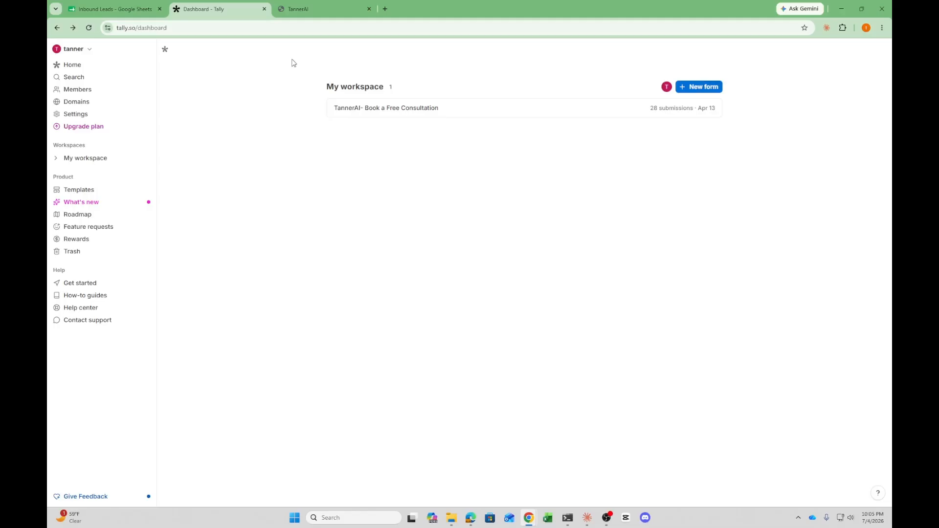
# Open the Book a Free Consultation form from the TannerAI site and examine its Preferred Date and Preferred Time pickers
pyautogui.click(323, 8)
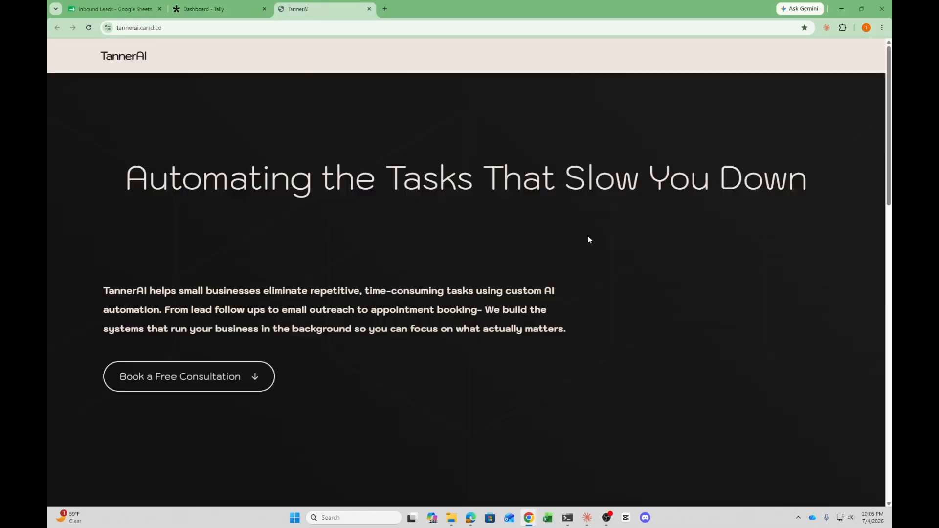
pyautogui.click(205, 377)
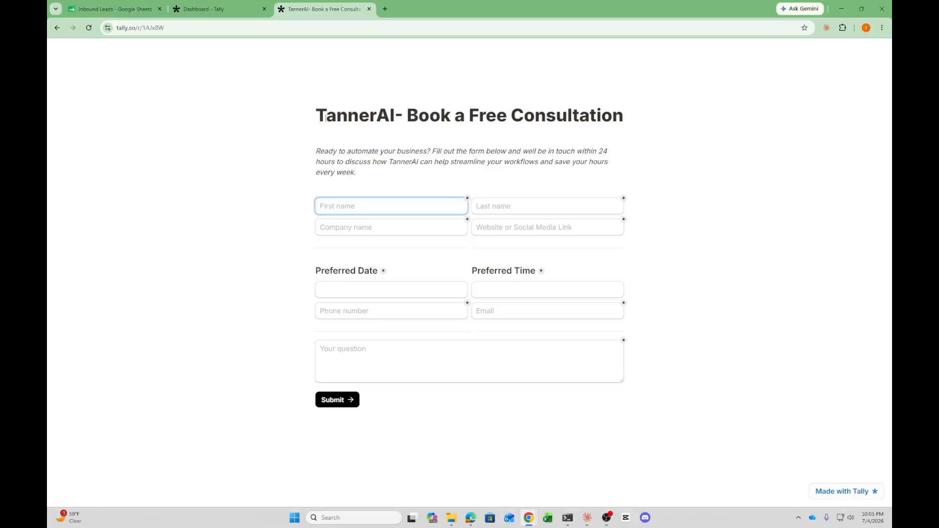
pyautogui.click(389, 292)
pyautogui.click(356, 251)
pyautogui.click(549, 295)
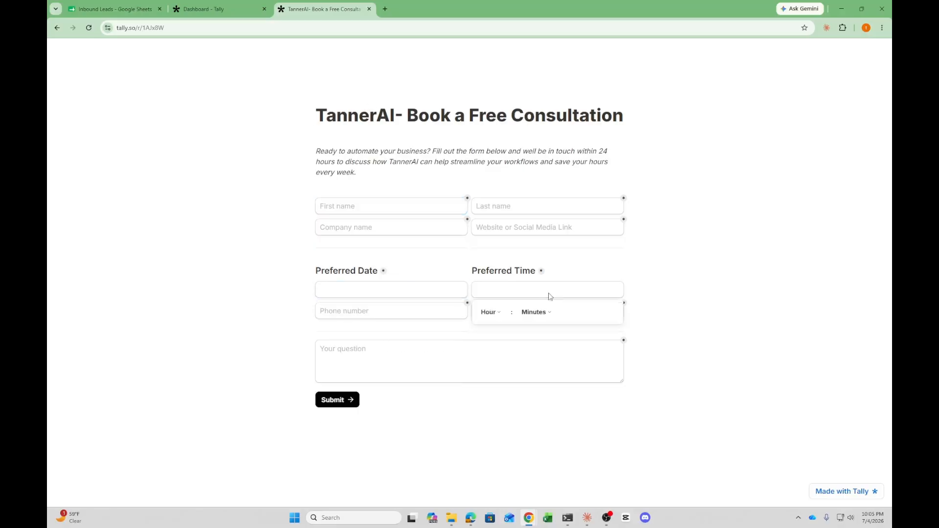
pyautogui.click(683, 250)
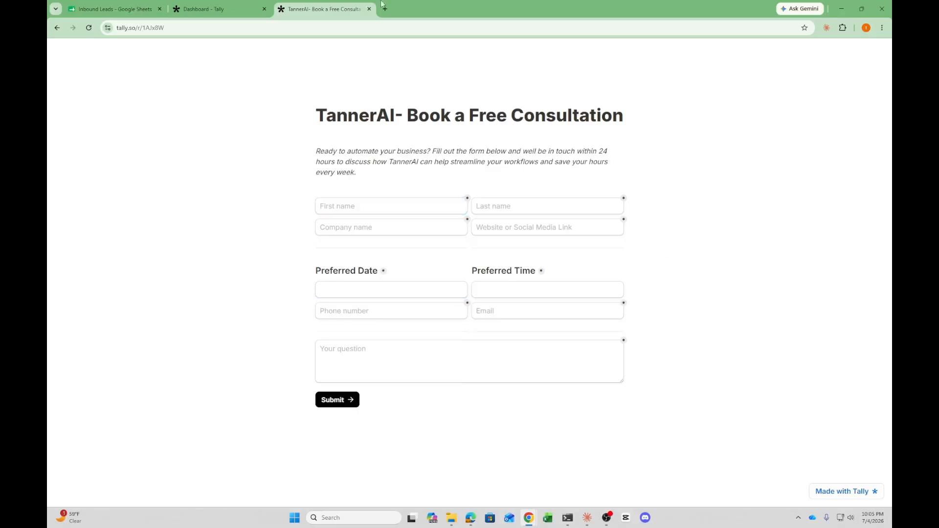
# Open the TannerAI- Book a Free Consultation form in the Tally editor, review its fields, and publish it
pyautogui.click(368, 9)
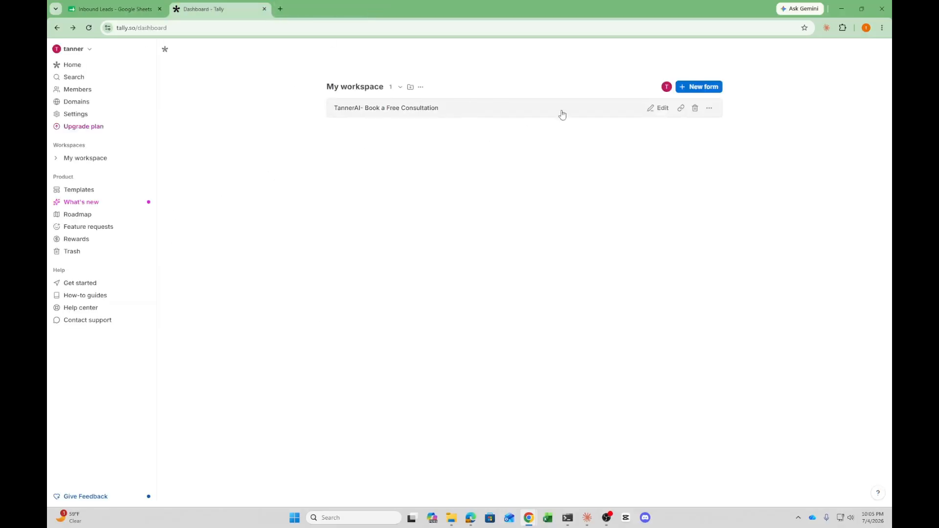
pyautogui.click(483, 108)
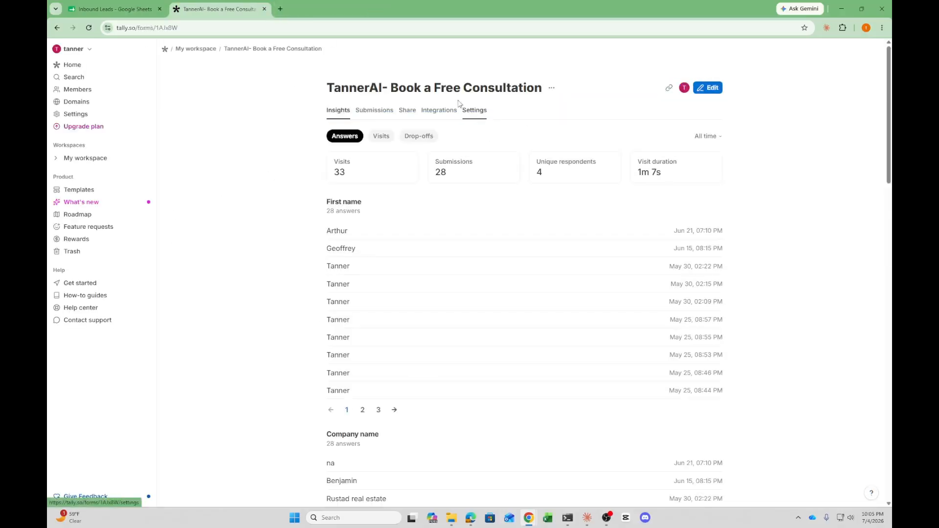
pyautogui.click(708, 88)
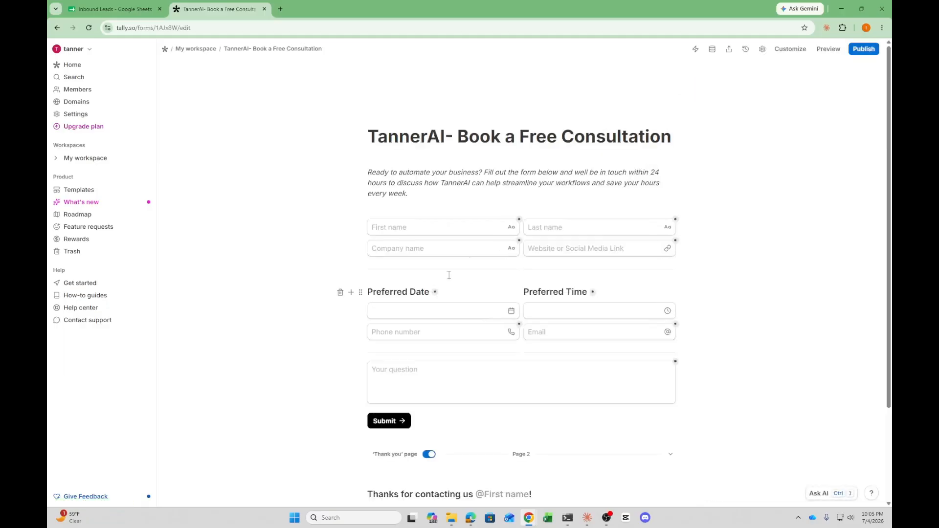
pyautogui.scroll(-2, 703, 226)
pyautogui.scroll(2, 636, 333)
pyautogui.scroll(-2, 616, 410)
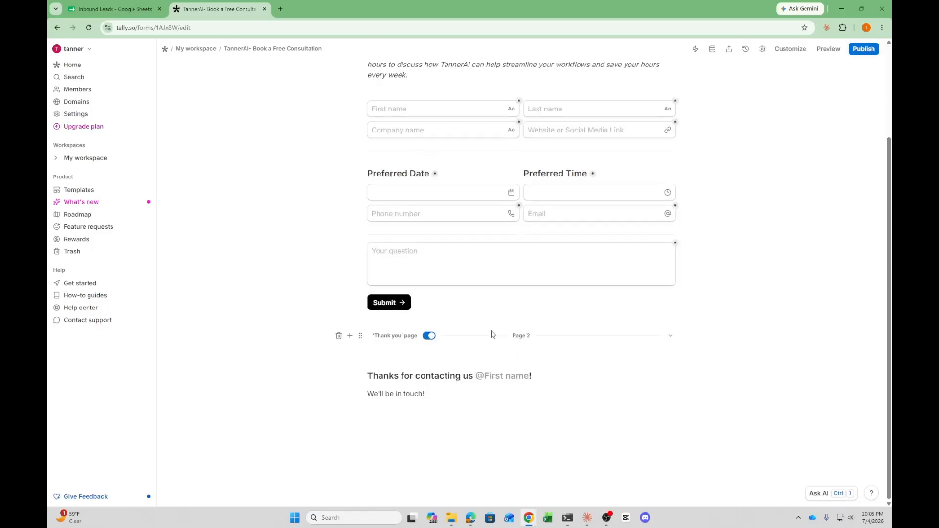
pyautogui.scroll(2, 491, 334)
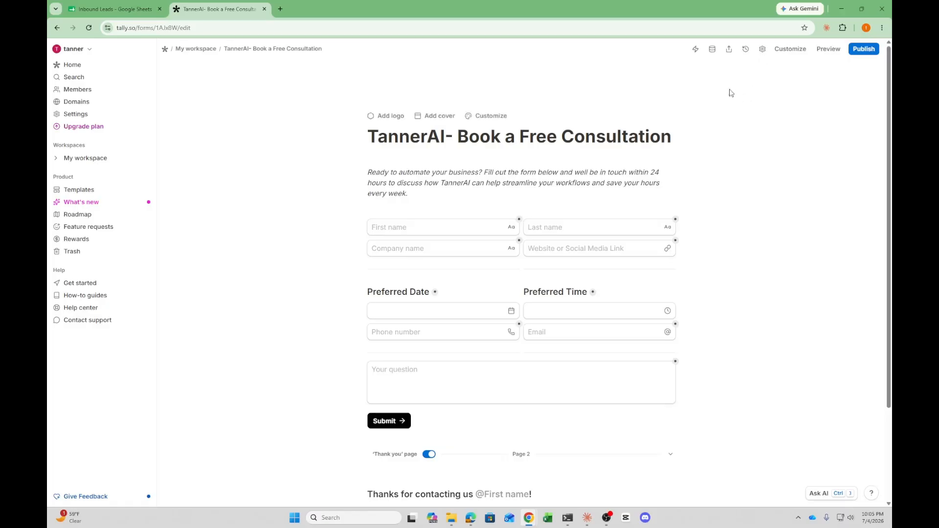
pyautogui.click(865, 48)
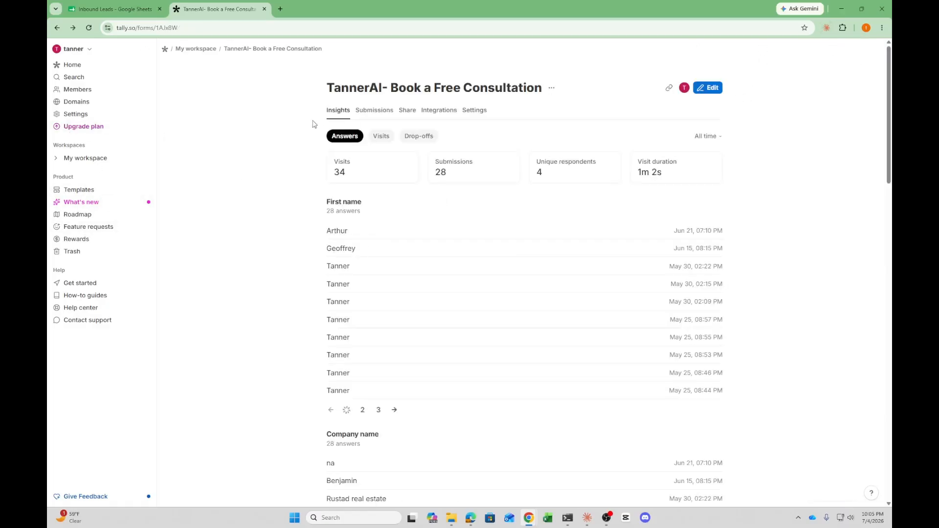
# Create a new form from the Contact Form Template in the workspace
pyautogui.hotkey('alt', 'Left')
pyautogui.click(683, 86)
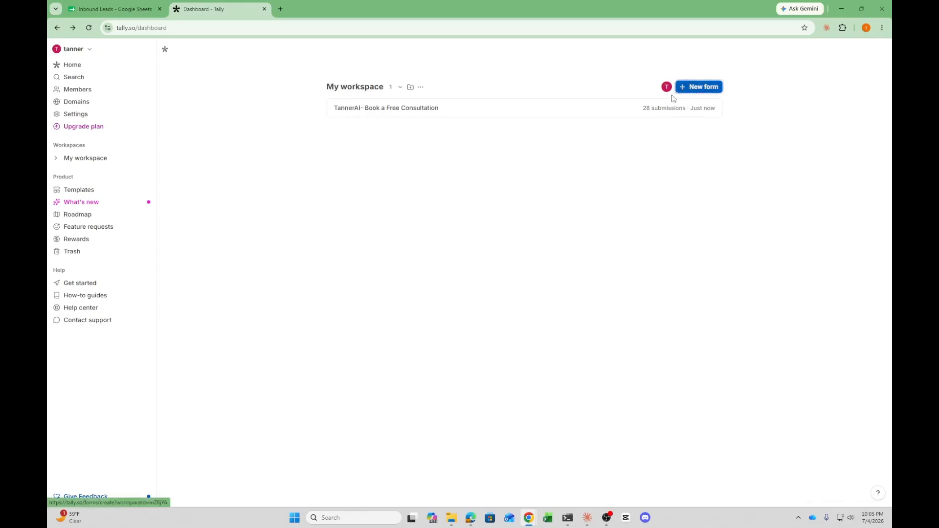
pyautogui.click(414, 215)
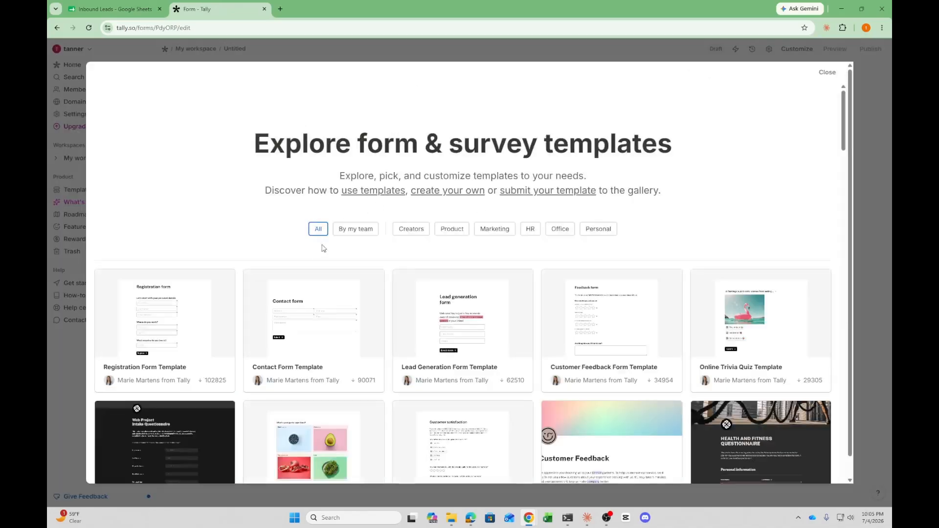
pyautogui.click(325, 327)
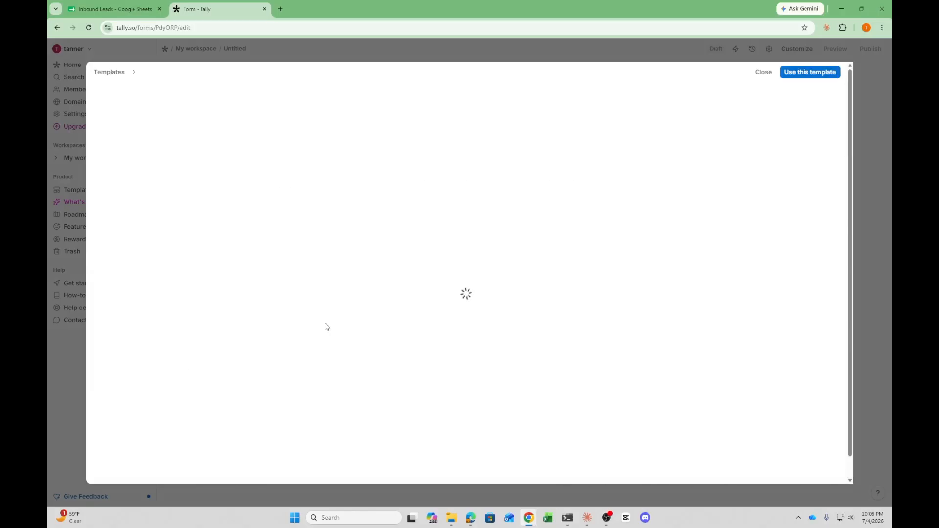
pyautogui.click(337, 420)
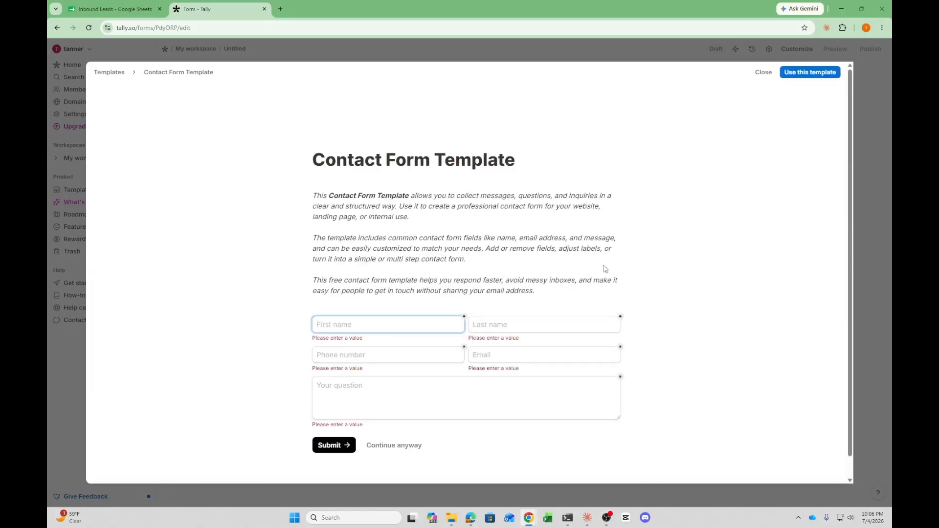
pyautogui.click(824, 73)
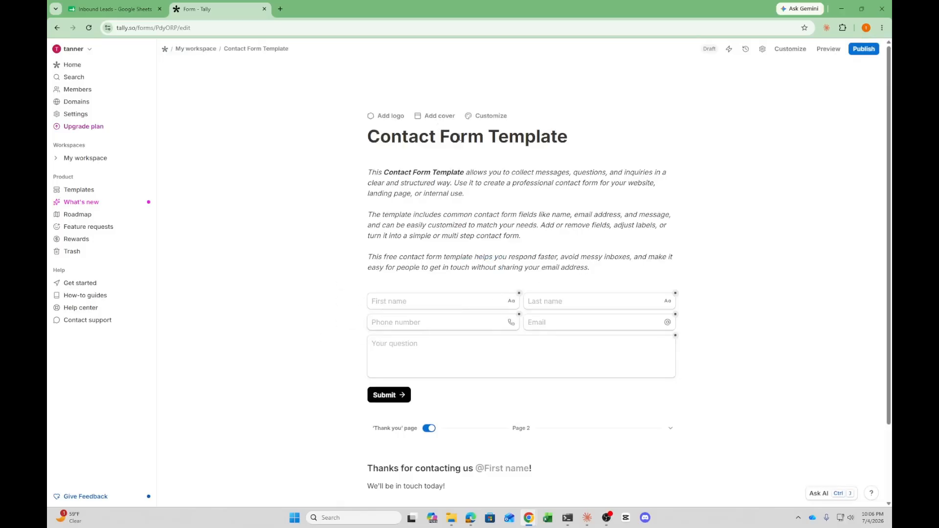
# Open the TannerAI site from a bookmark in a new browser tab and open its Book a Free Consultation form
pyautogui.click(281, 9)
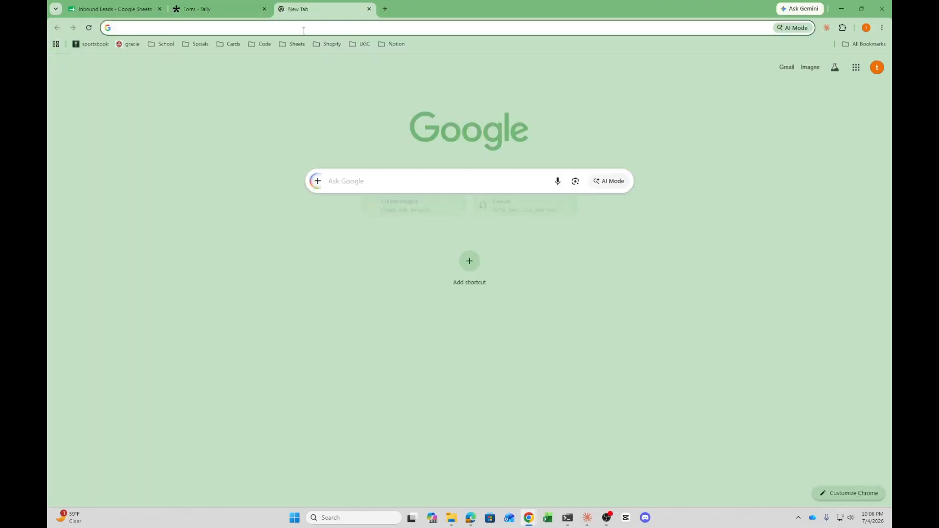
pyautogui.click(260, 44)
pyautogui.click(285, 233)
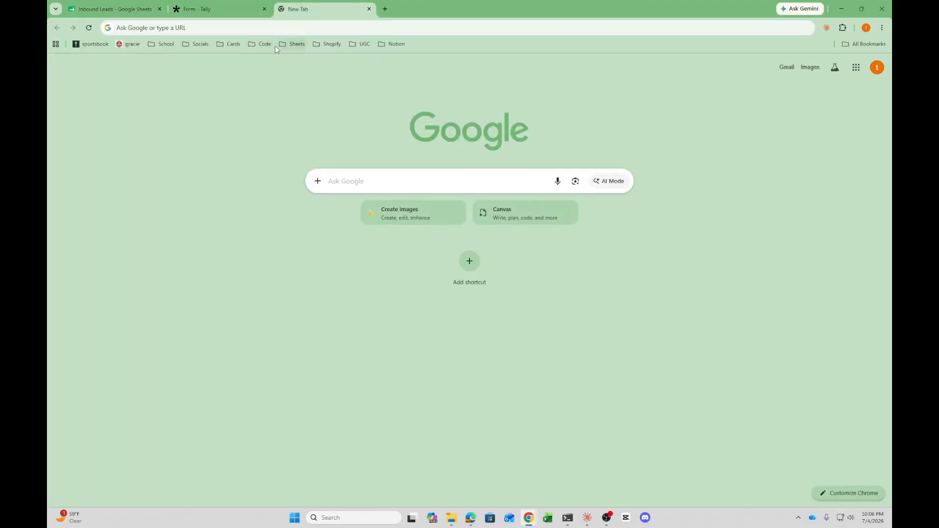
pyautogui.click(272, 44)
pyautogui.click(283, 223)
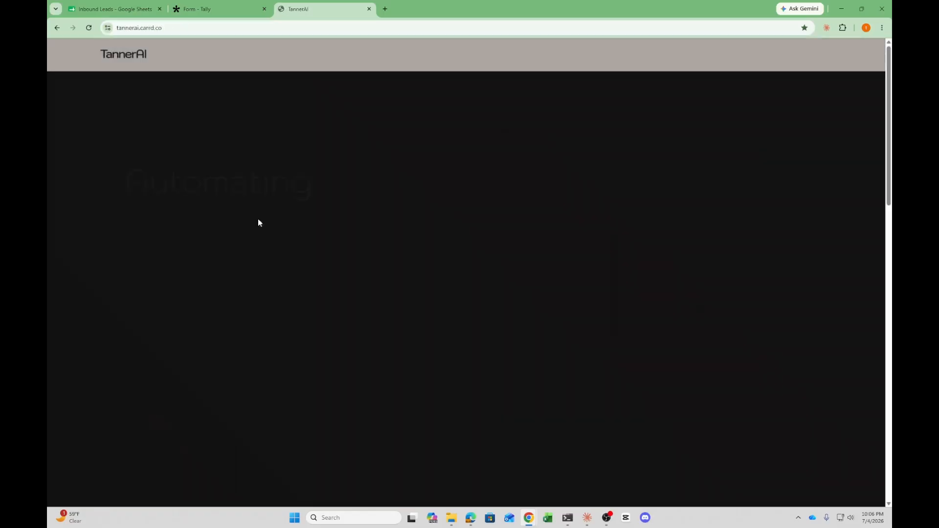
pyautogui.click(230, 381)
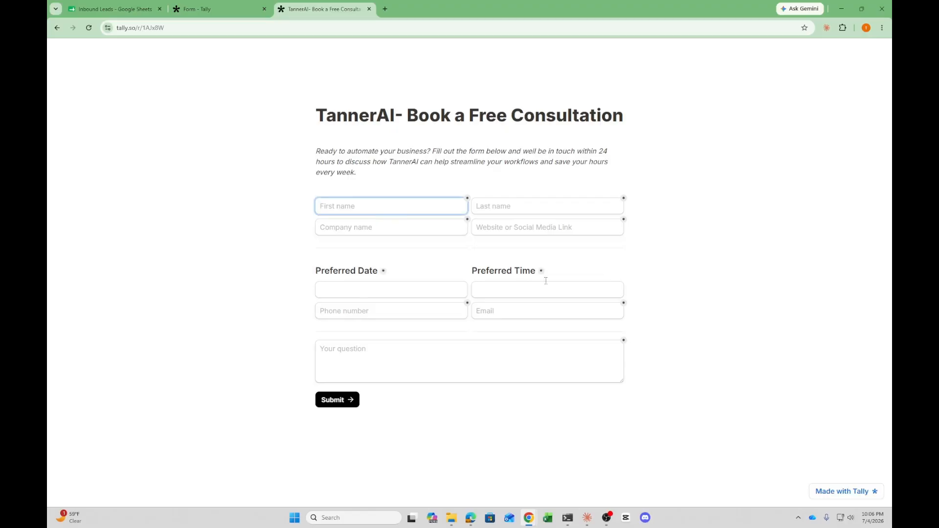
pyautogui.click(195, 8)
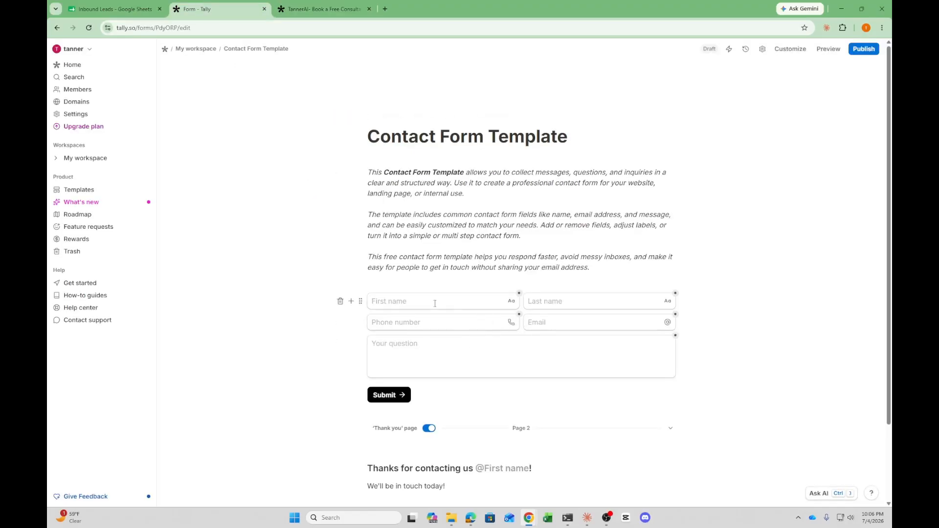
pyautogui.click(358, 302)
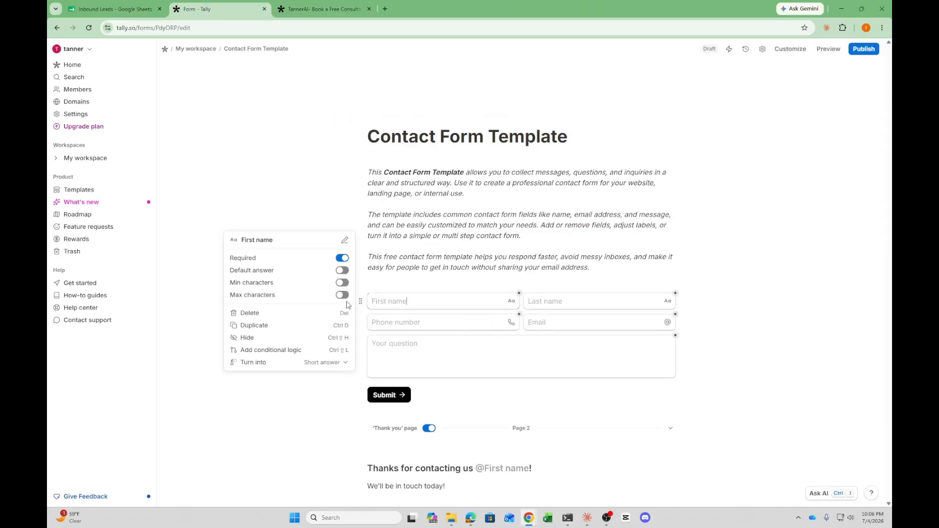
pyautogui.click(359, 303)
pyautogui.click(351, 302)
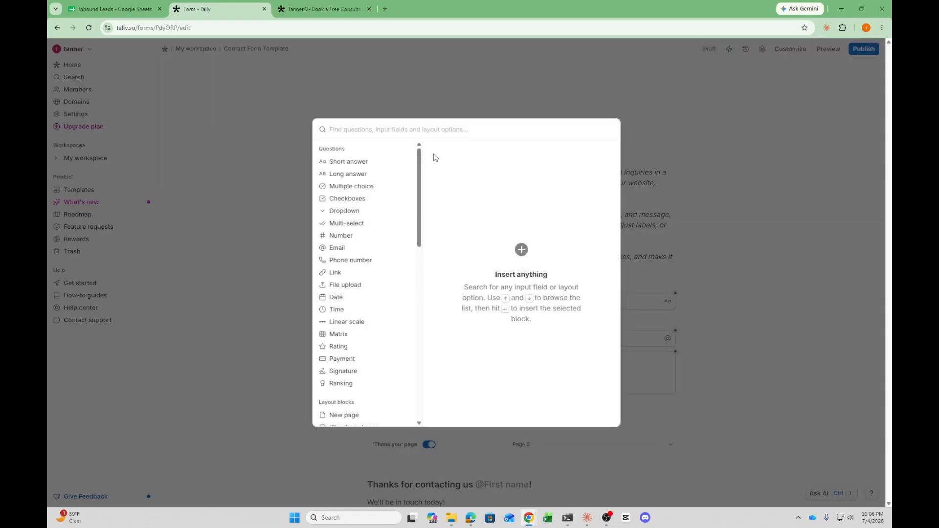
pyautogui.moveTo(356, 161)
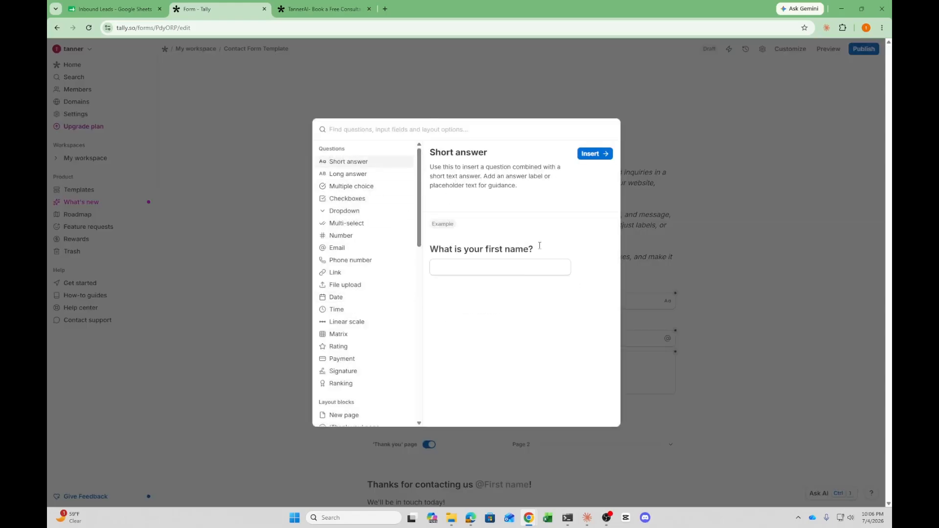
pyautogui.press('Return')
pyautogui.click(403, 346)
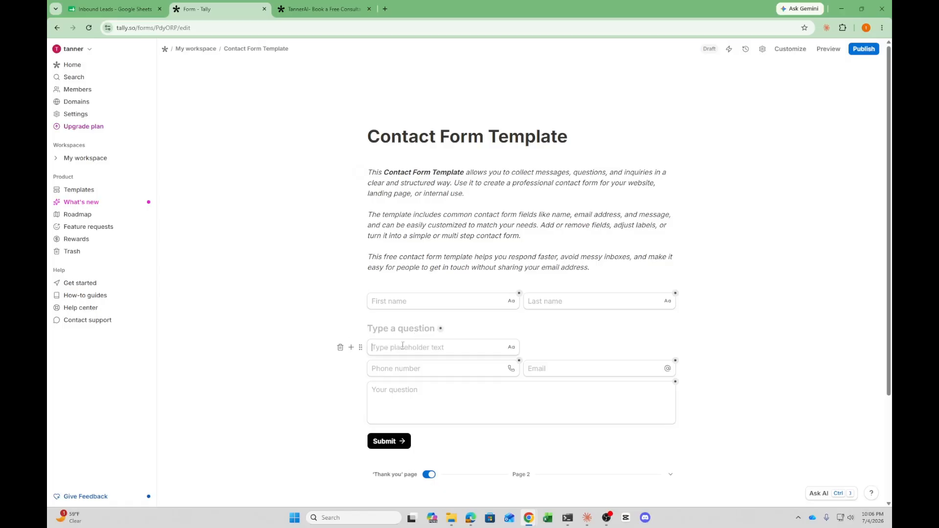
pyautogui.click(341, 329)
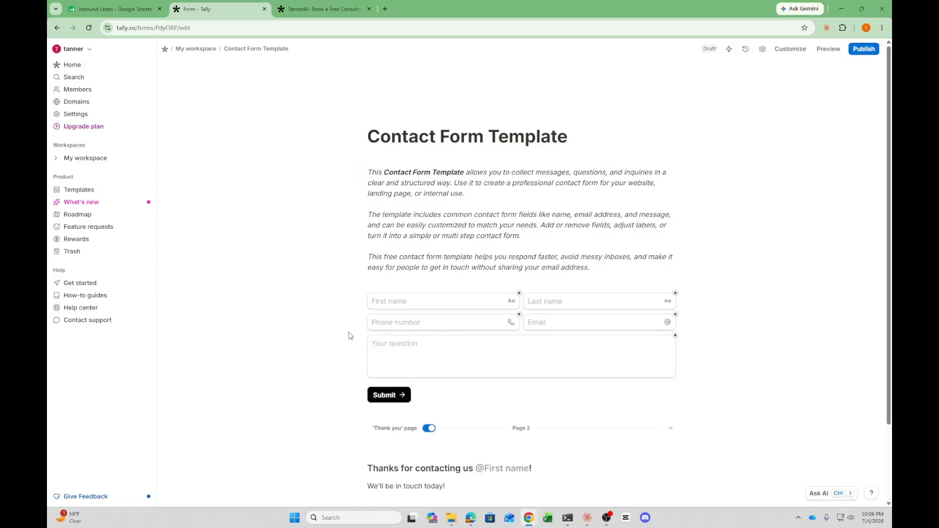
# Go back to the workspace dashboard listing the Contact Form Template and the consultation form
pyautogui.hotkey('alt', 'Left')
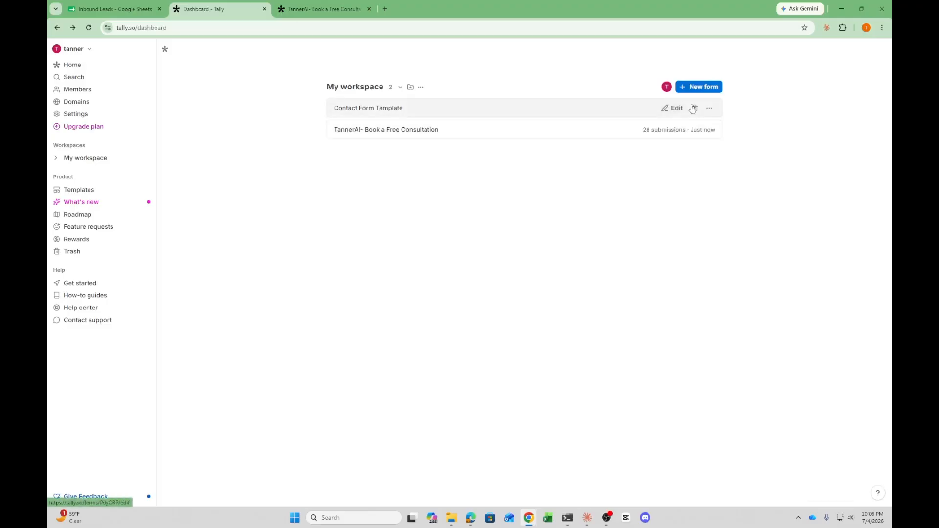
pyautogui.click(694, 108)
pyautogui.click(550, 294)
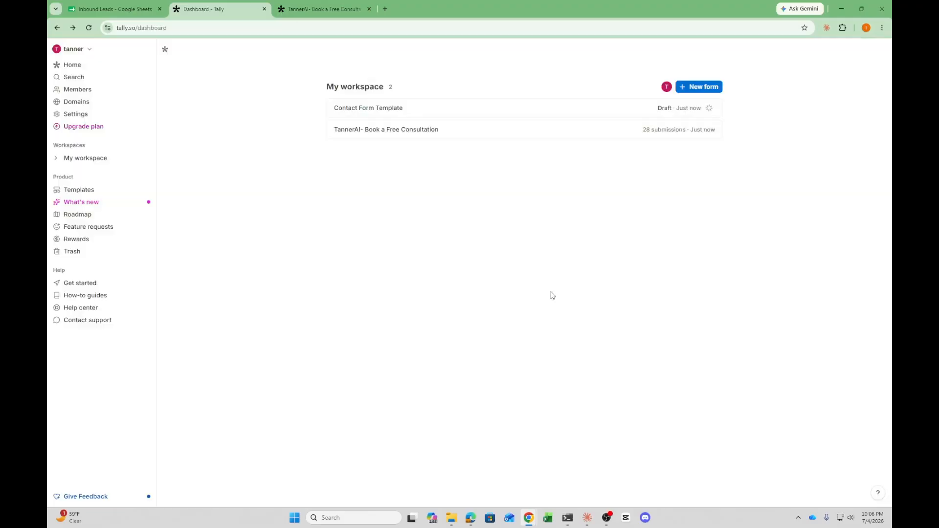
# Switch to the n8n Inbound Workflow window and delete its existing Tally Trigger node
pyautogui.click(323, 9)
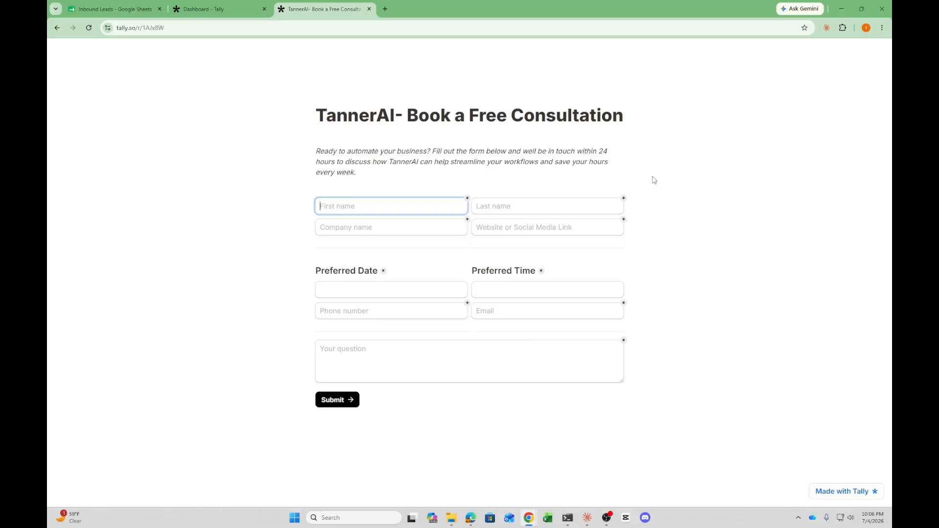
pyautogui.click(842, 9)
pyautogui.click(682, 86)
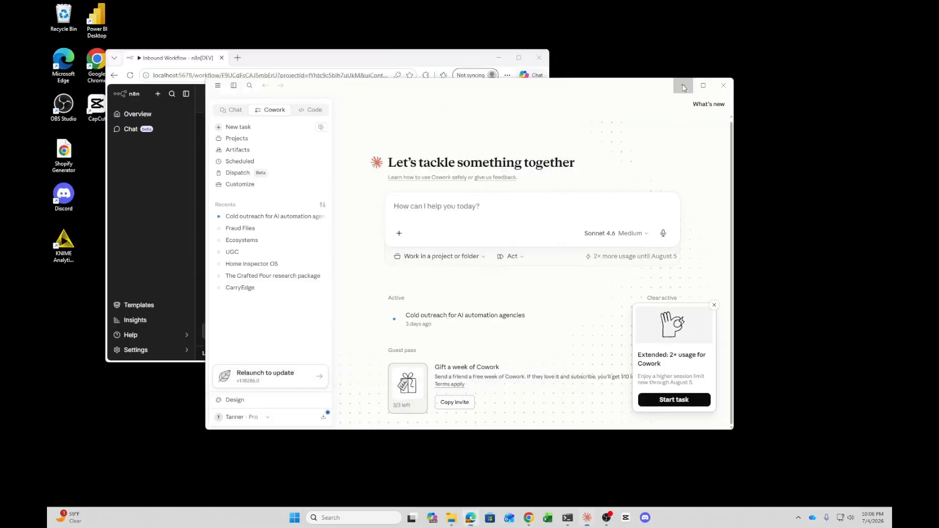
pyautogui.click(515, 60)
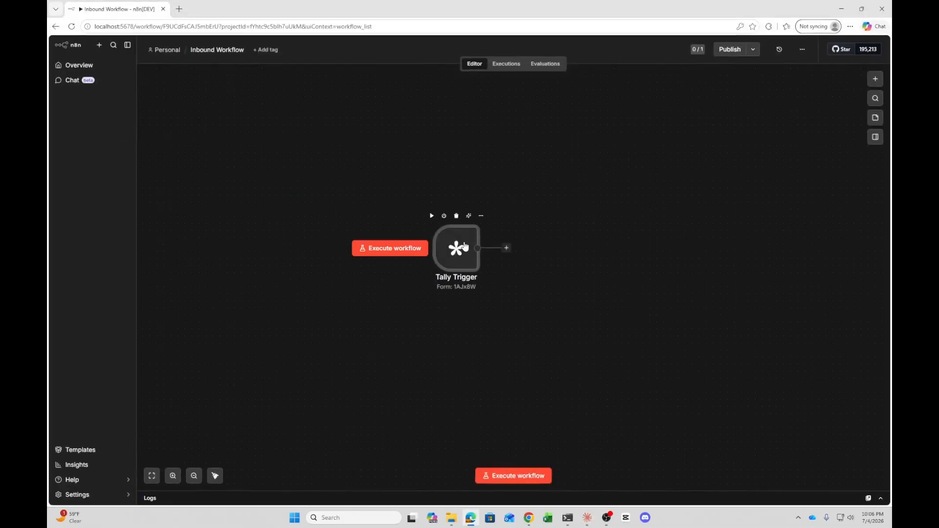
pyautogui.moveTo(463, 245); pyautogui.dragTo(309, 182)
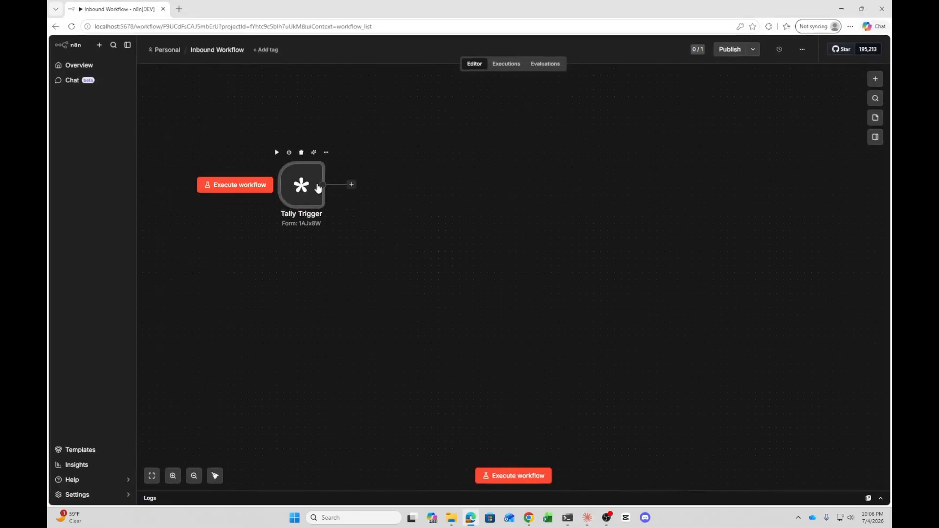
pyautogui.press('Delete')
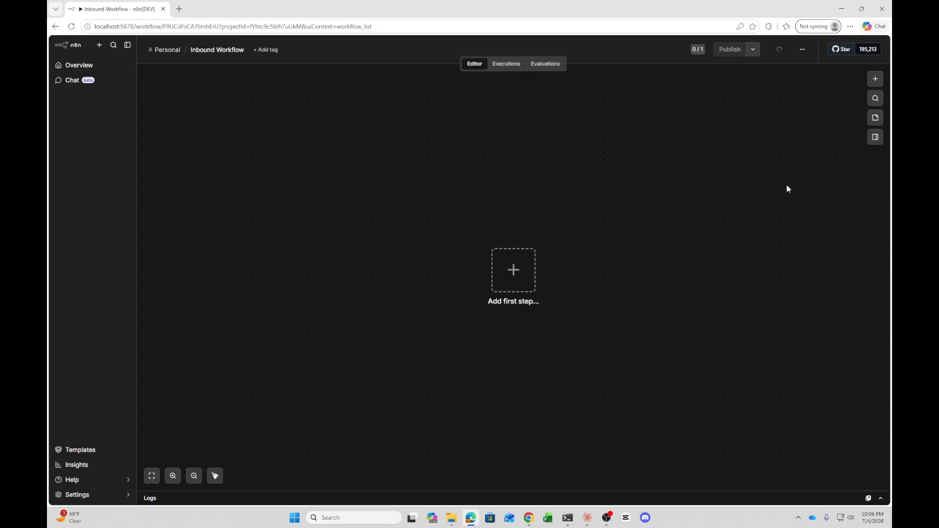
# Add a new Tally Trigger node as the workflow's first step
pyautogui.click(524, 272)
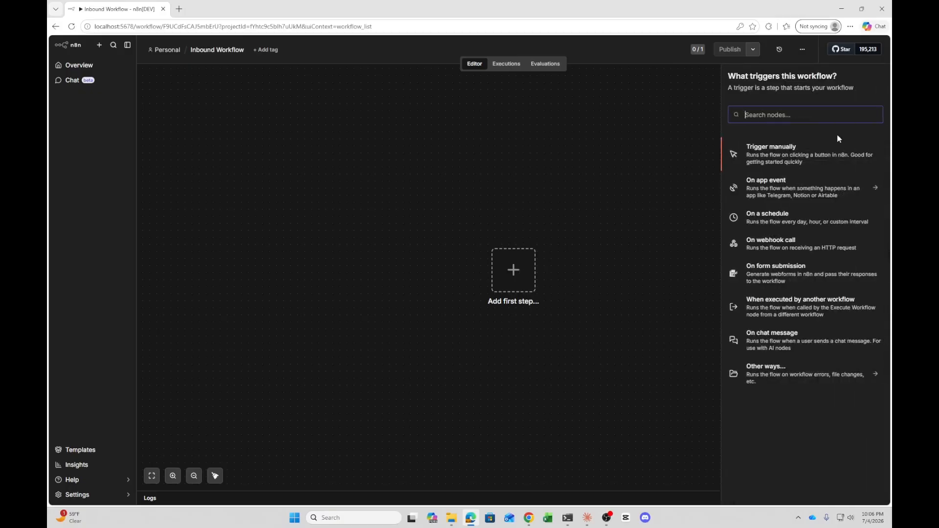
pyautogui.write('tally')
pyautogui.click(765, 147)
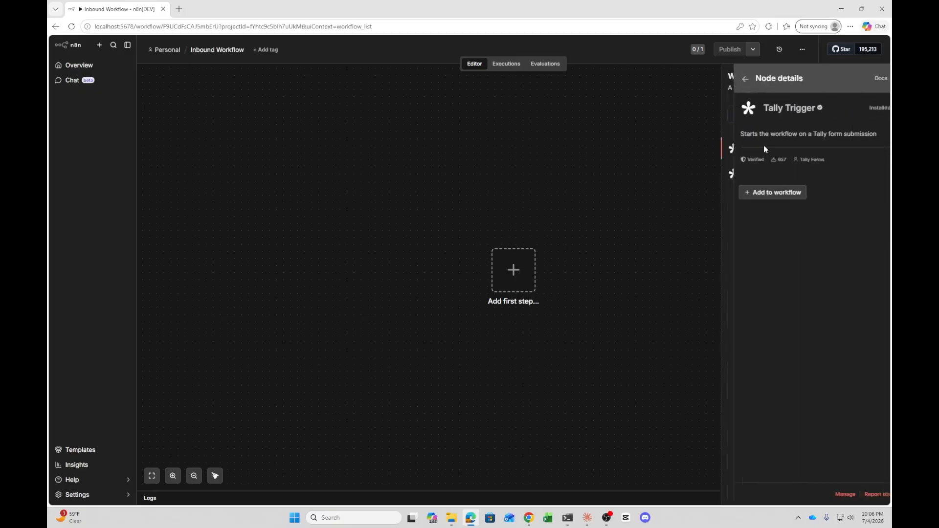
pyautogui.click(771, 194)
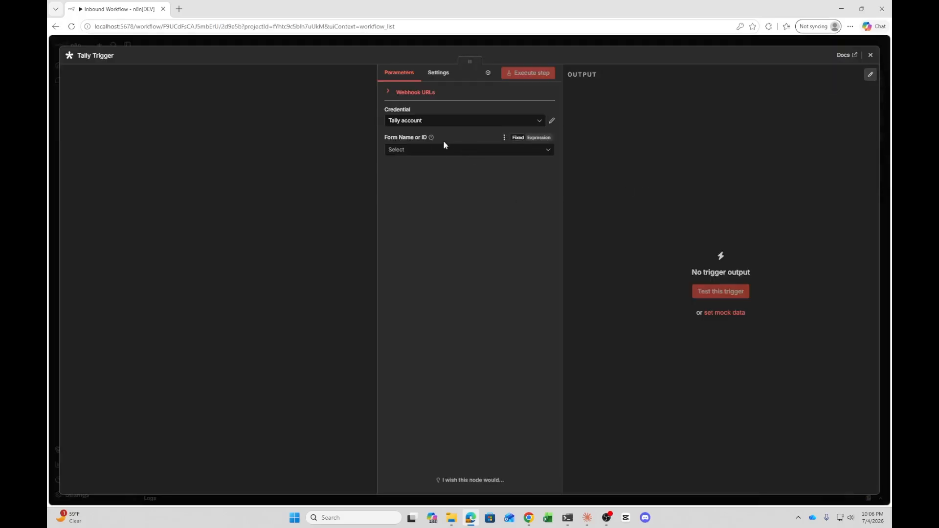
# Set the Tally Trigger's credential to Tally account and its form to TannerAI- Book a Free Consultation, then close it
pyautogui.click(451, 122)
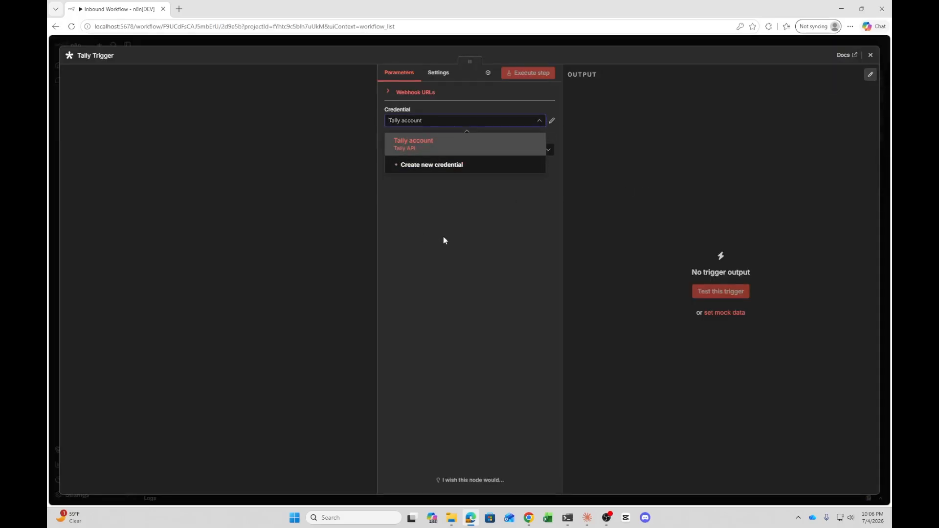
pyautogui.click(443, 240)
pyautogui.click(426, 123)
pyautogui.click(432, 144)
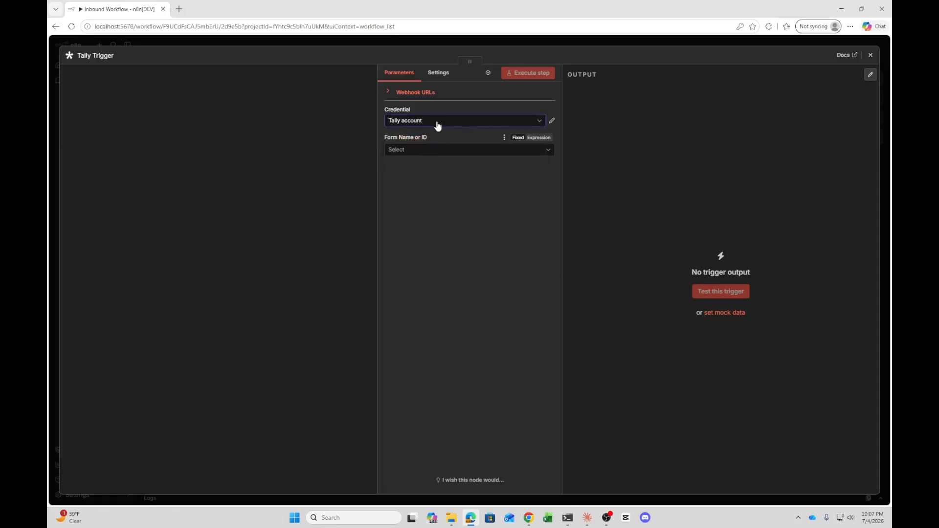
pyautogui.click(438, 126)
pyautogui.click(430, 148)
pyautogui.click(419, 152)
pyautogui.click(430, 172)
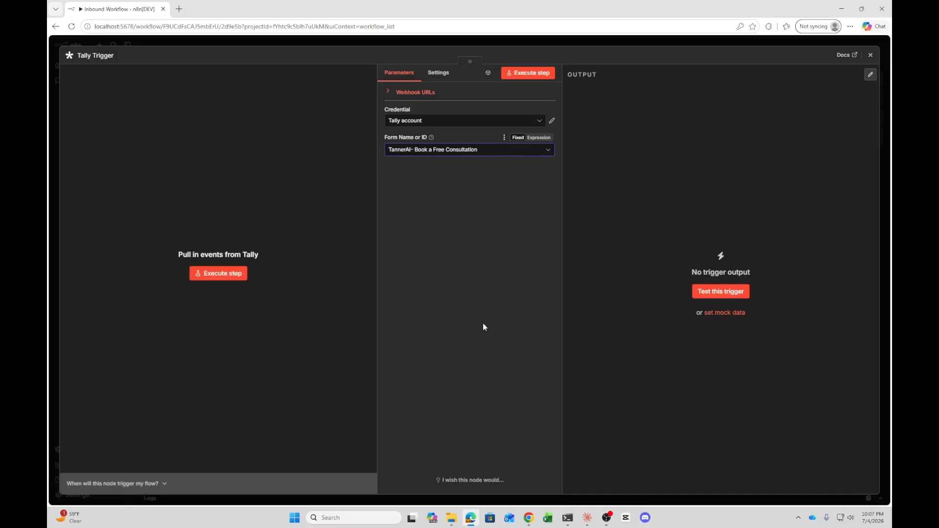
pyautogui.click(871, 54)
# Add an If node after the Tally Trigger
pyautogui.moveTo(529, 279); pyautogui.dragTo(297, 138)
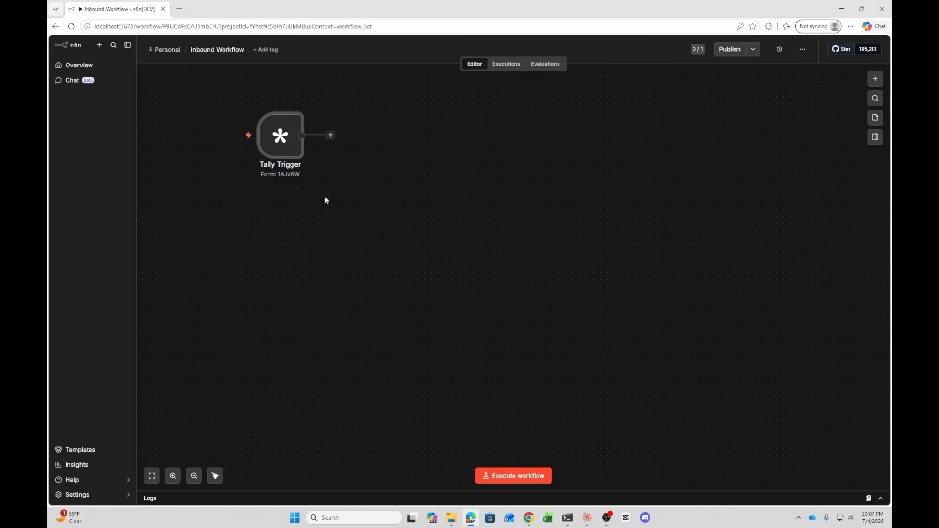
pyautogui.click(330, 136)
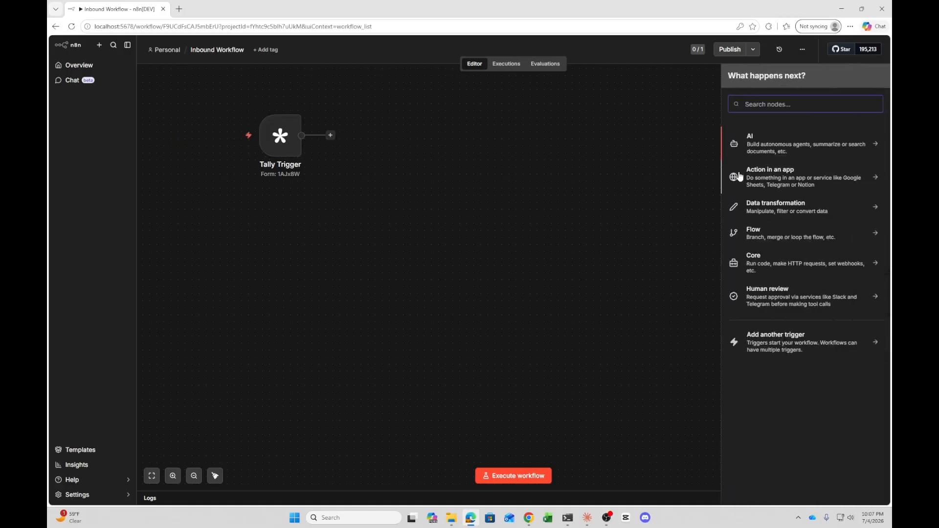
pyautogui.write('If')
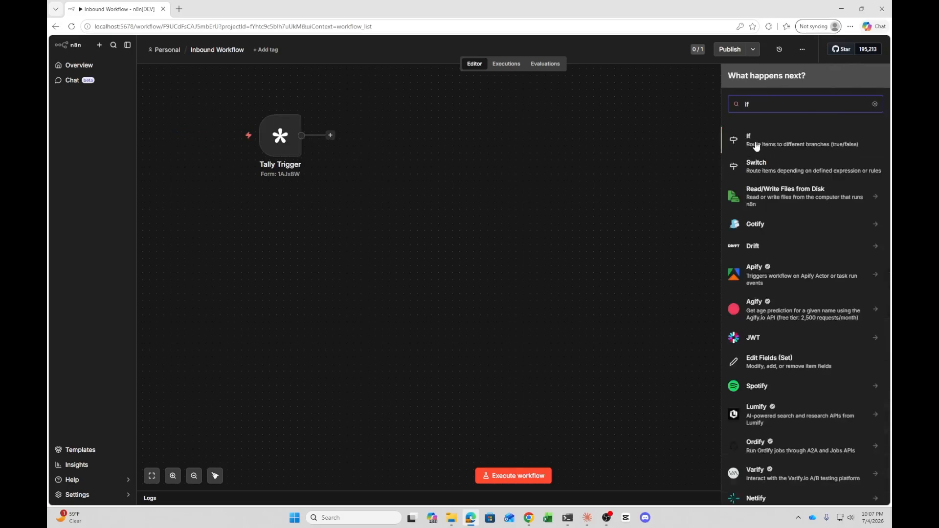
pyautogui.click(756, 141)
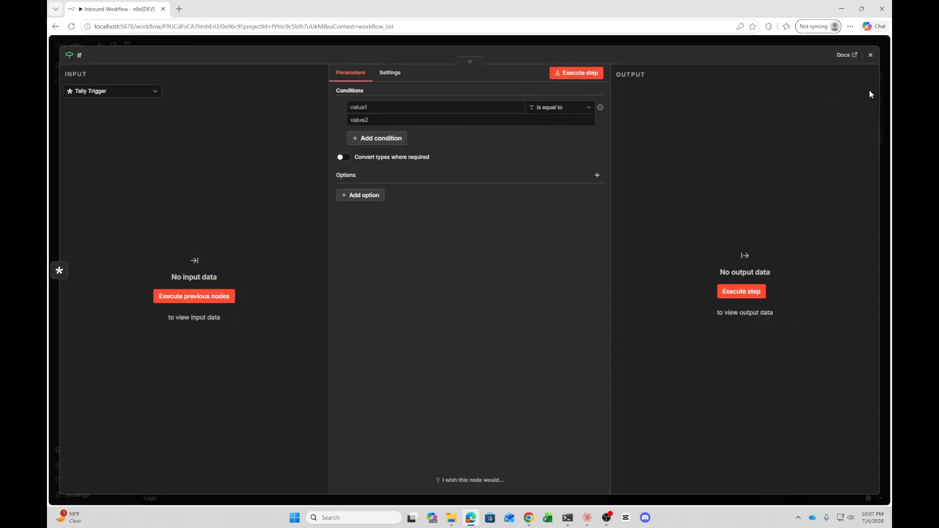
pyautogui.click(871, 55)
# Add a Gmail Send a message node on the If node's false branch and position it below
pyautogui.click(431, 142)
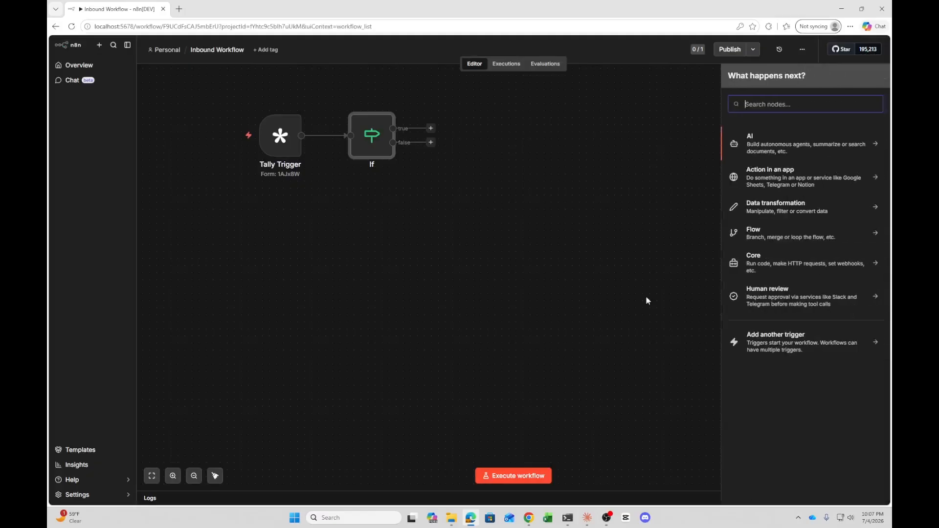
pyautogui.write('gmail')
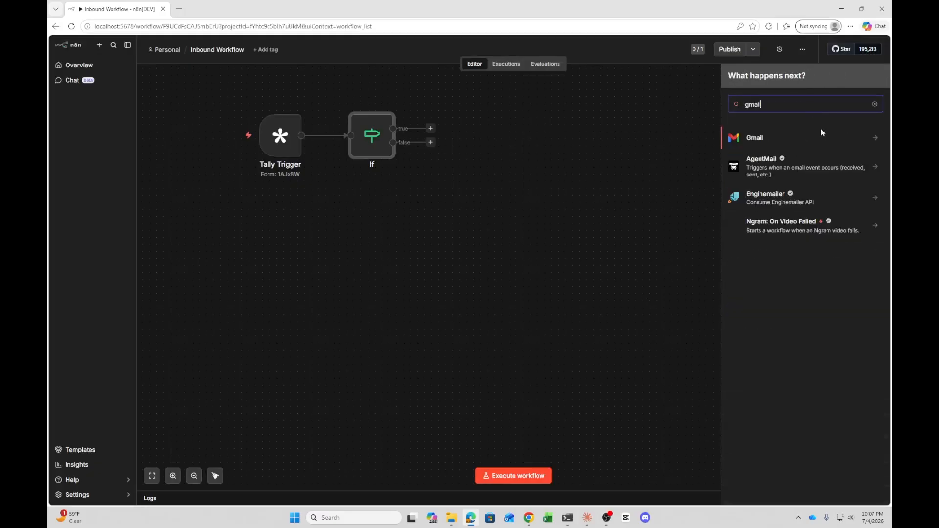
pyautogui.click(795, 140)
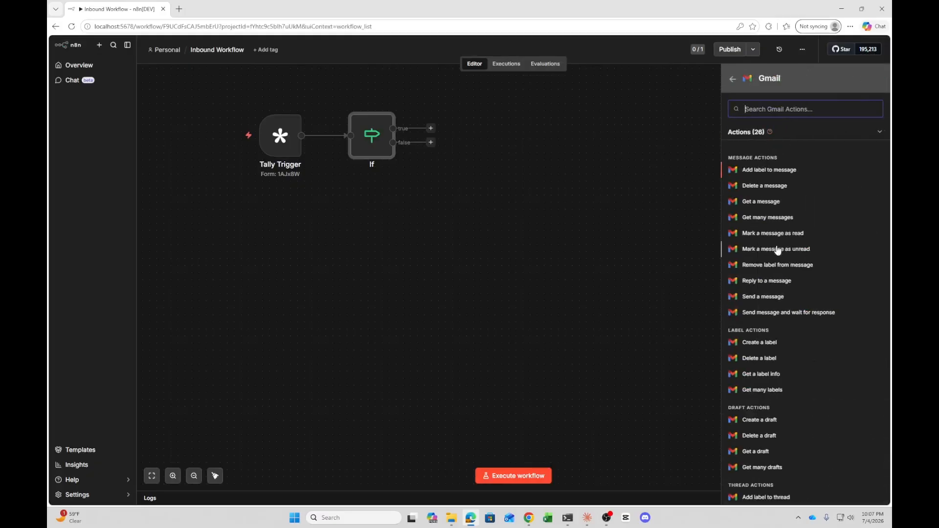
pyautogui.click(773, 300)
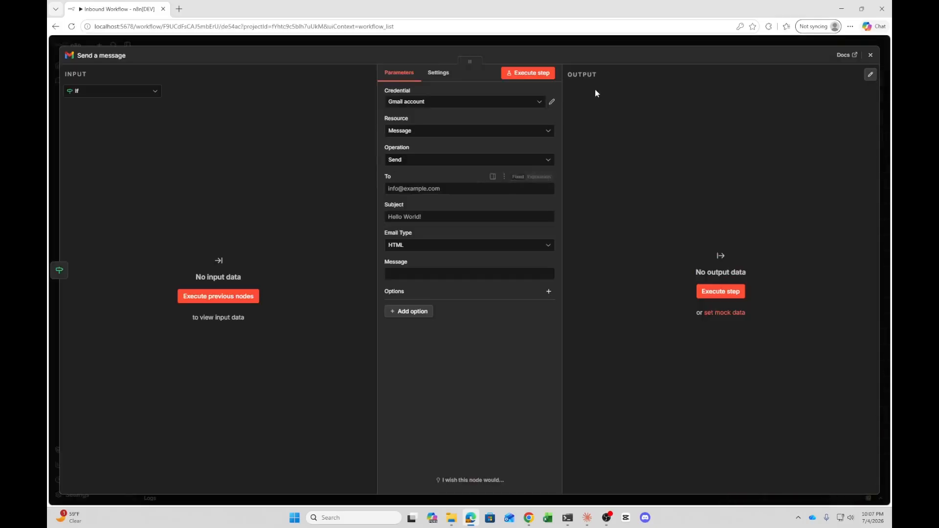
pyautogui.click(867, 55)
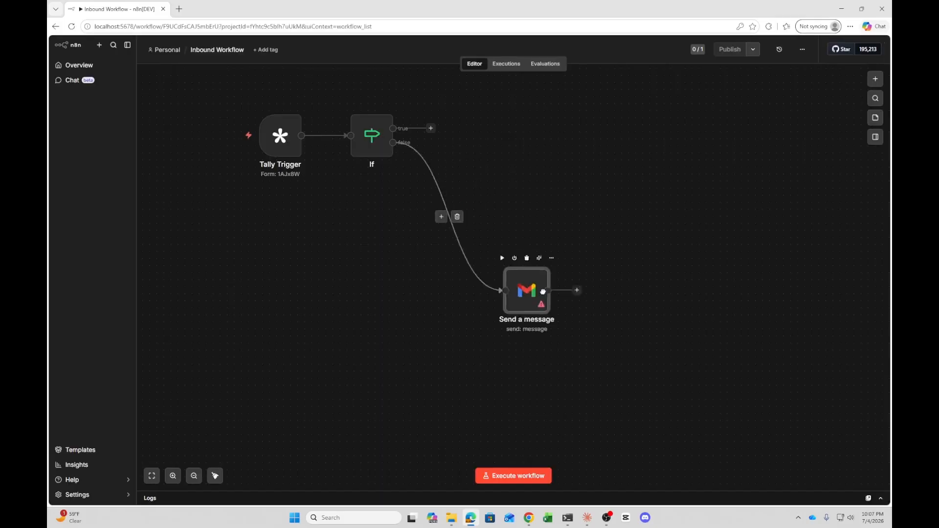
pyautogui.moveTo(463, 178); pyautogui.dragTo(555, 297)
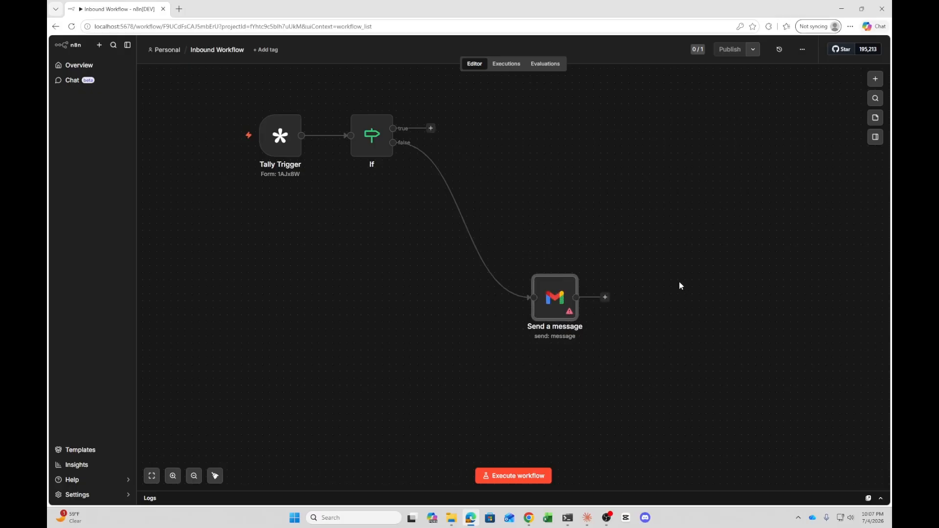
pyautogui.moveTo(612, 523)
pyautogui.click(607, 518)
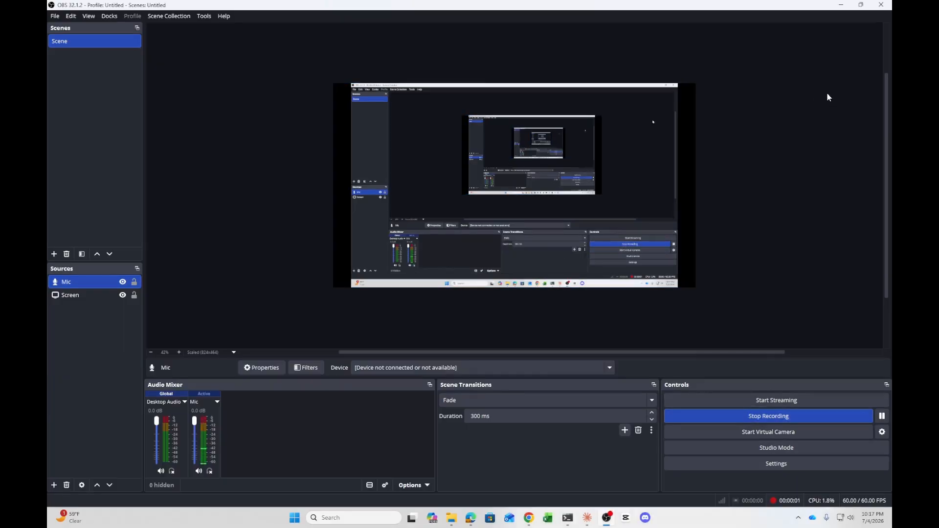
pyautogui.click(840, 5)
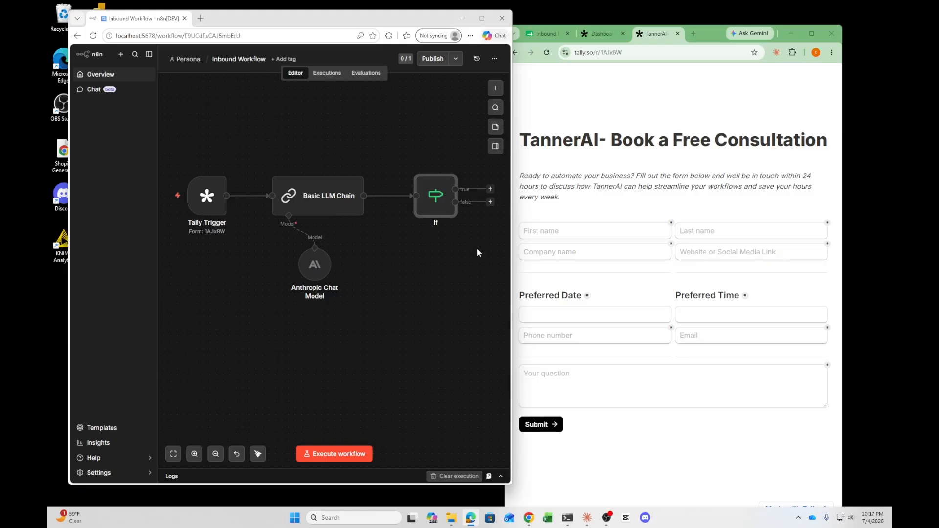
# Search the node panel for the Basic LLM Chain node, then close the panel
pyautogui.click(496, 89)
pyautogui.write('ba')
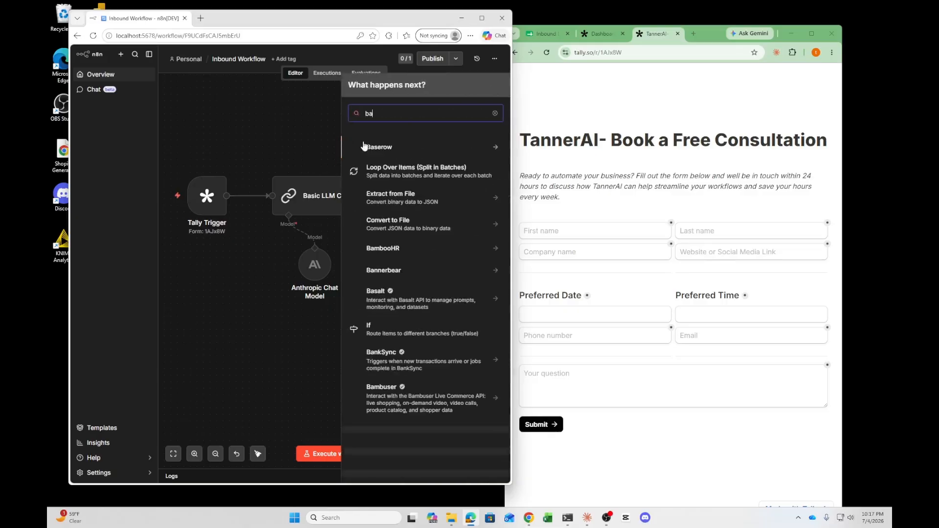
pyautogui.write('sic l')
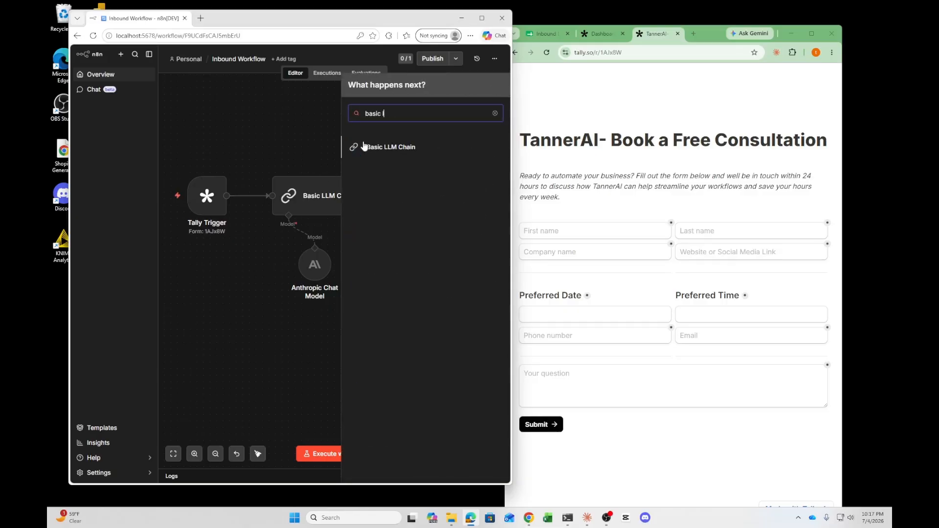
pyautogui.write('lm')
pyautogui.click(232, 92)
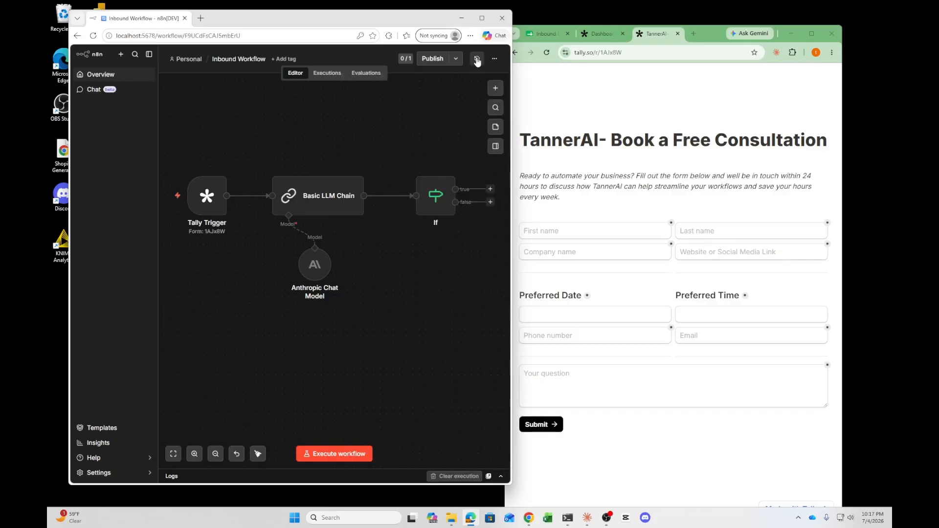
# Open the existing Tally Workflow (Inbound) for reference, then return to the Inbound Workflow
pyautogui.click(495, 58)
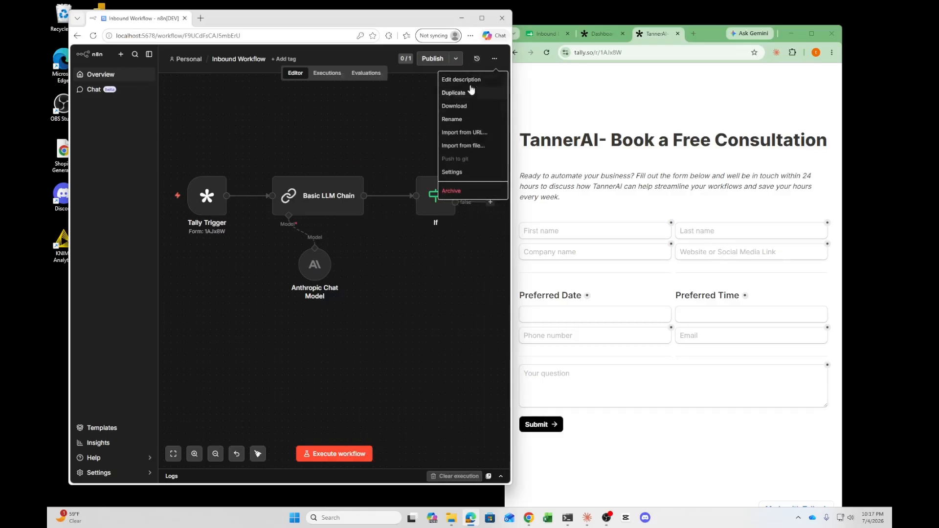
pyautogui.click(100, 74)
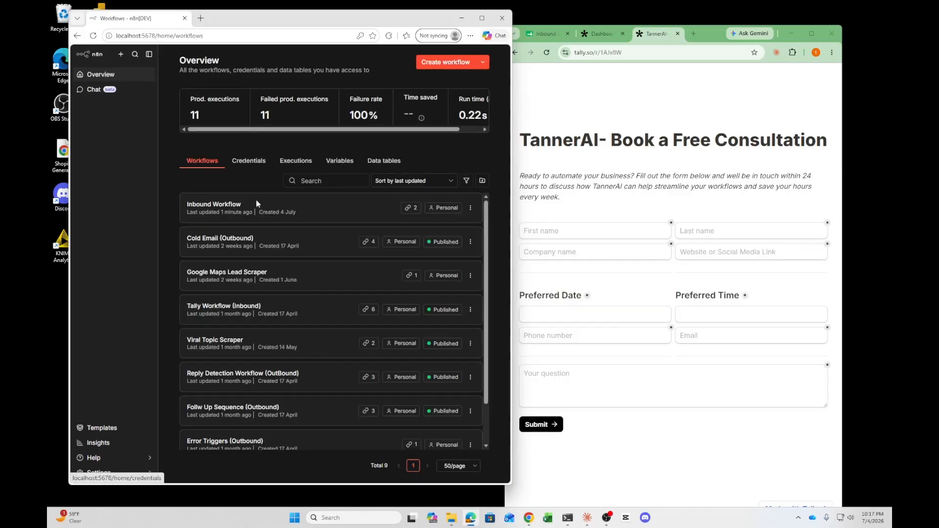
pyautogui.click(235, 310)
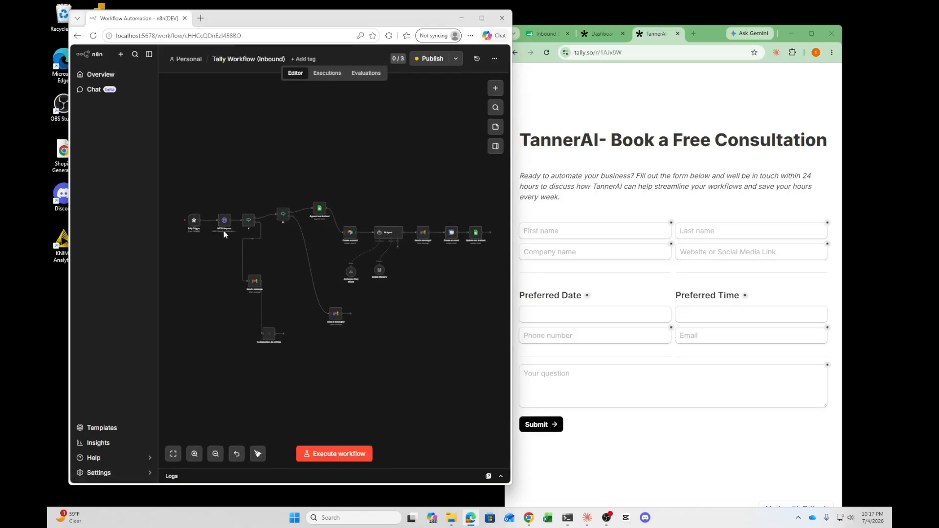
pyautogui.click(119, 75)
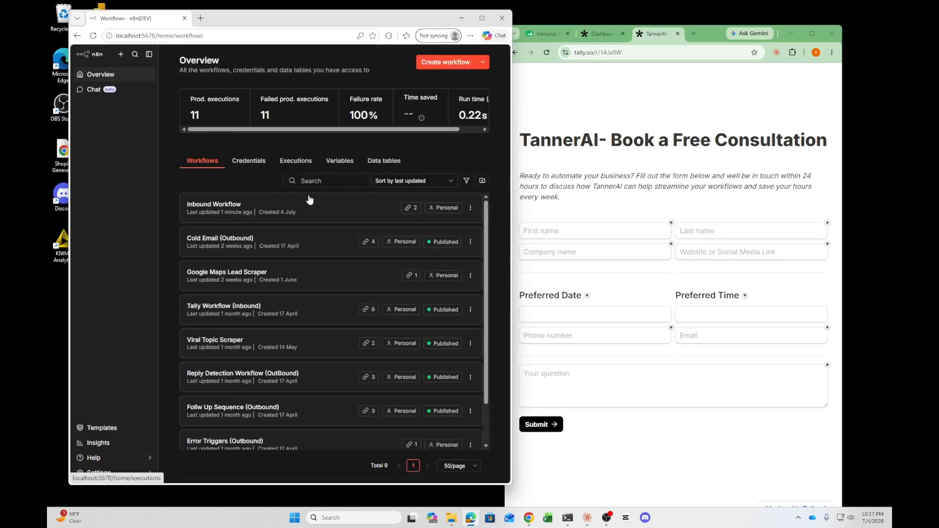
pyautogui.click(261, 204)
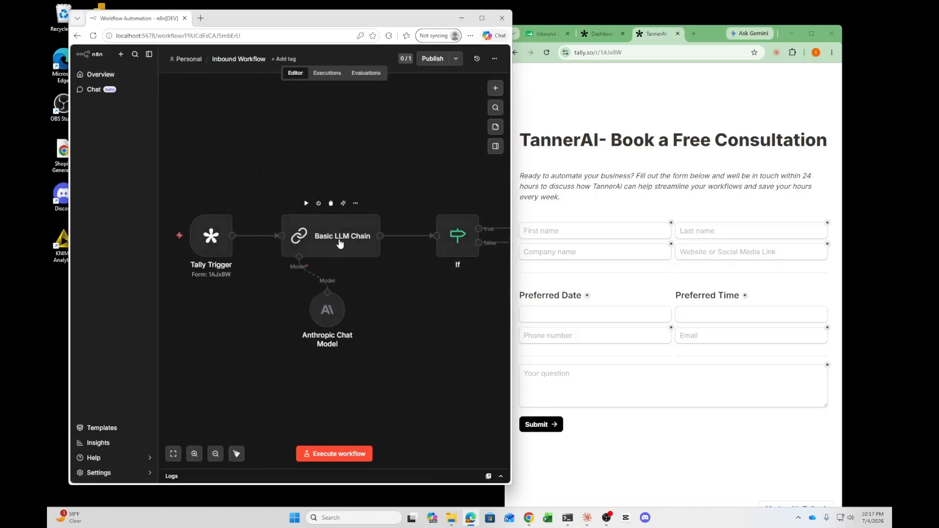
# Inspect the Anthropic Chat Model's credential and model, and search the node panel for Anthropic nodes
pyautogui.doubleClick(332, 319)
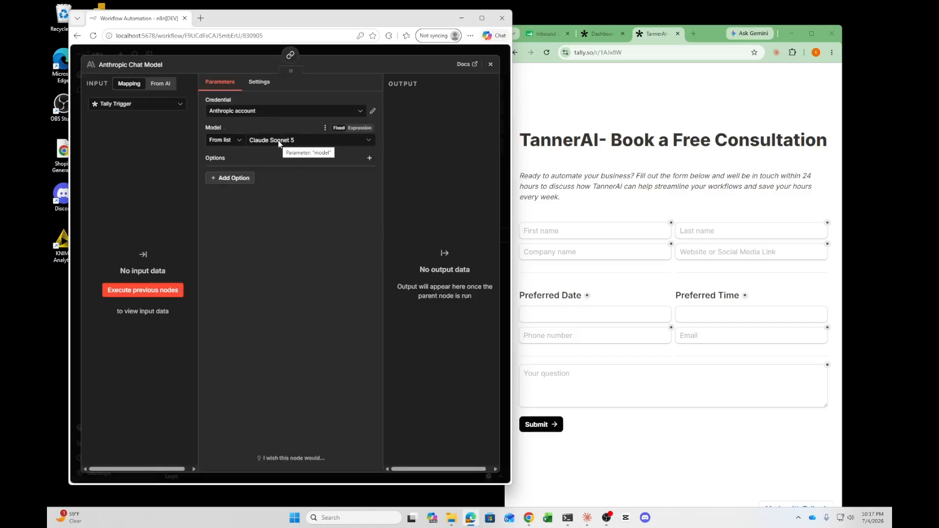
pyautogui.click(491, 64)
pyautogui.click(496, 86)
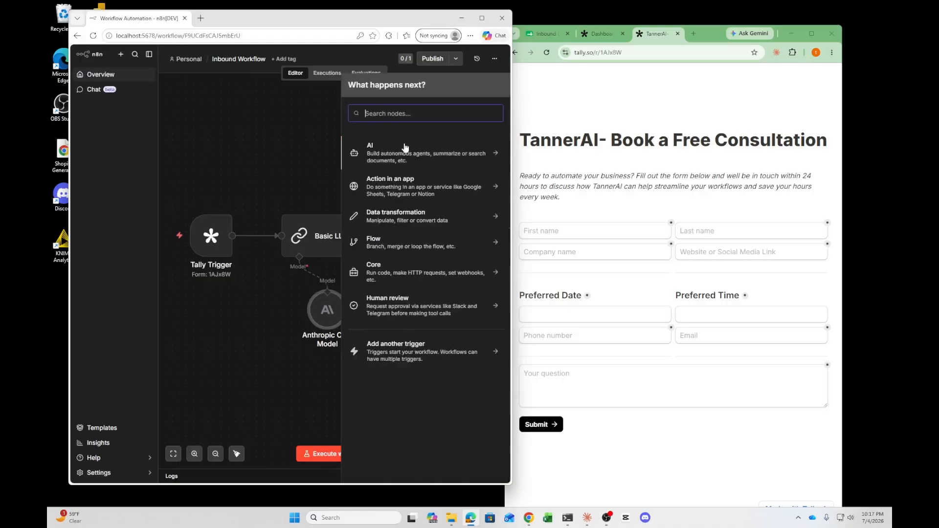
pyautogui.write('anthropic')
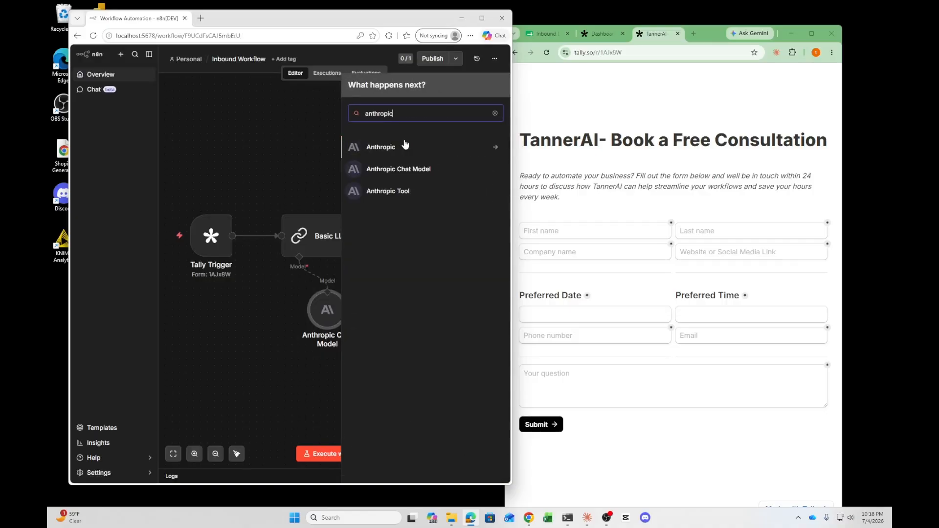
pyautogui.click(263, 129)
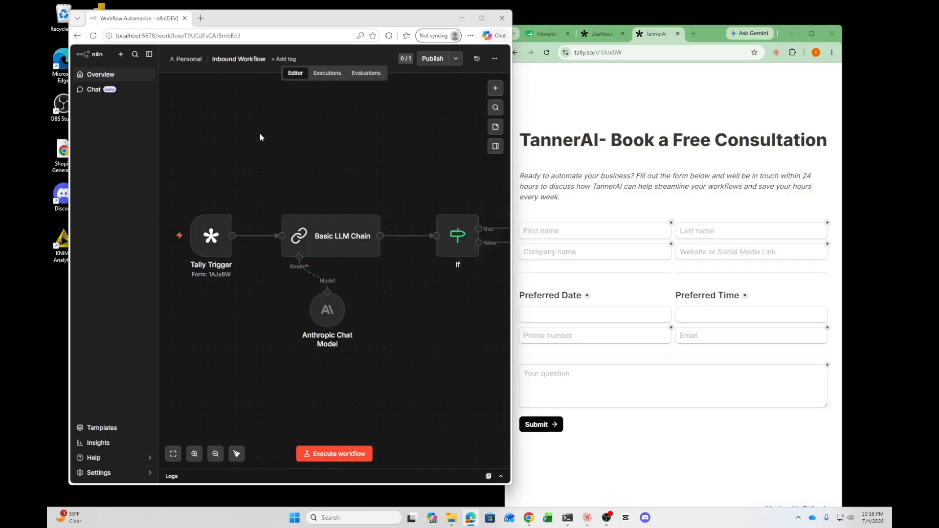
# Review the Basic LLM Chain's user prompt and system message text
pyautogui.doubleClick(335, 237)
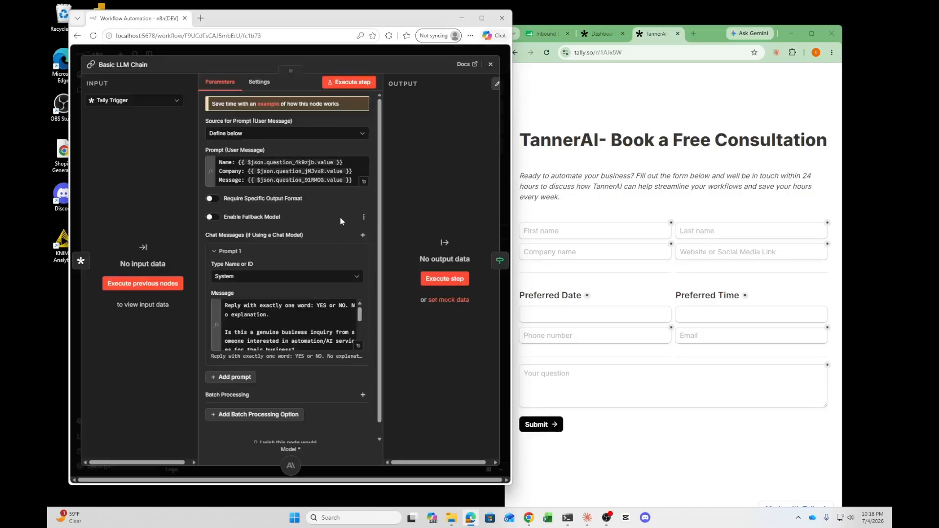
pyautogui.moveTo(353, 180); pyautogui.dragTo(239, 165)
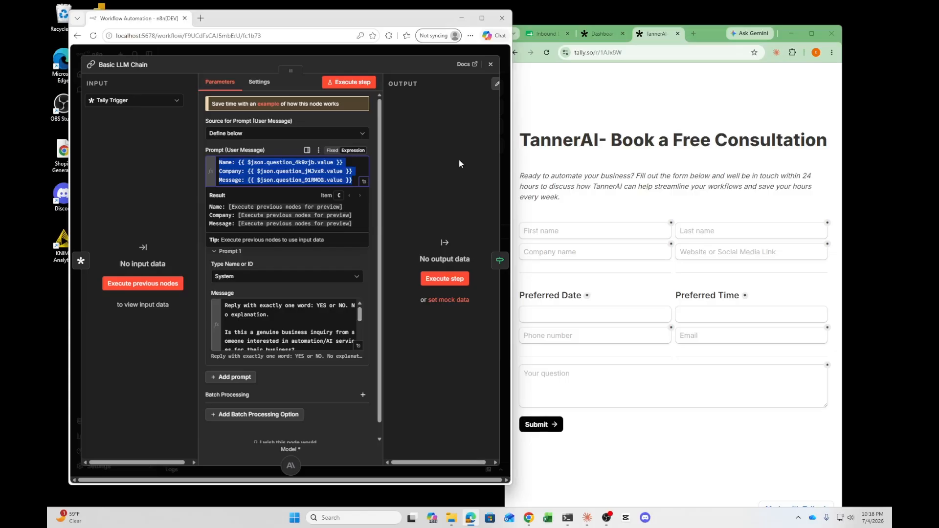
pyautogui.click(292, 266)
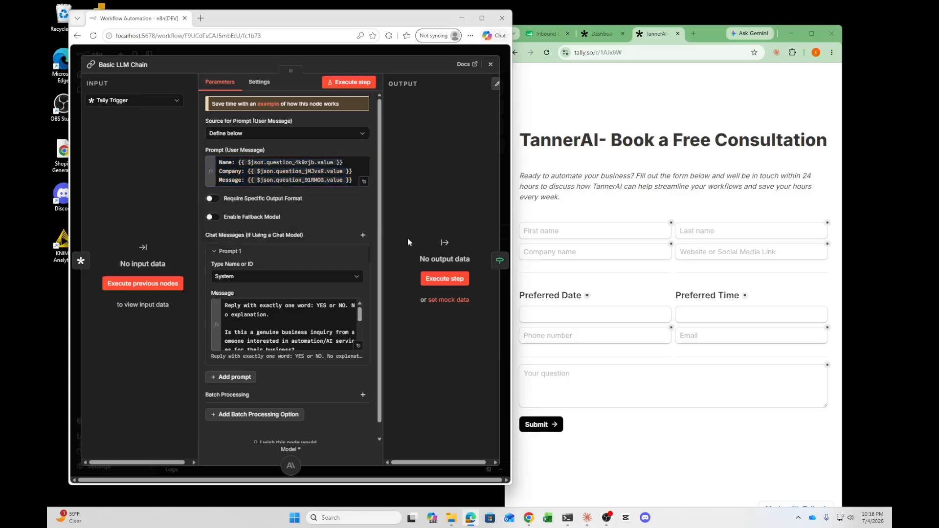
pyautogui.click(360, 346)
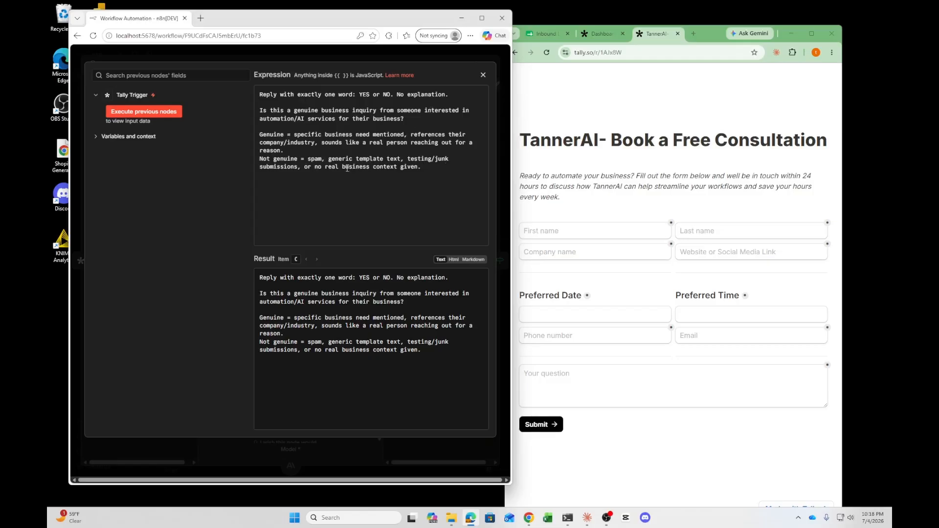
pyautogui.click(483, 74)
pyautogui.scroll(-1, 320, 326)
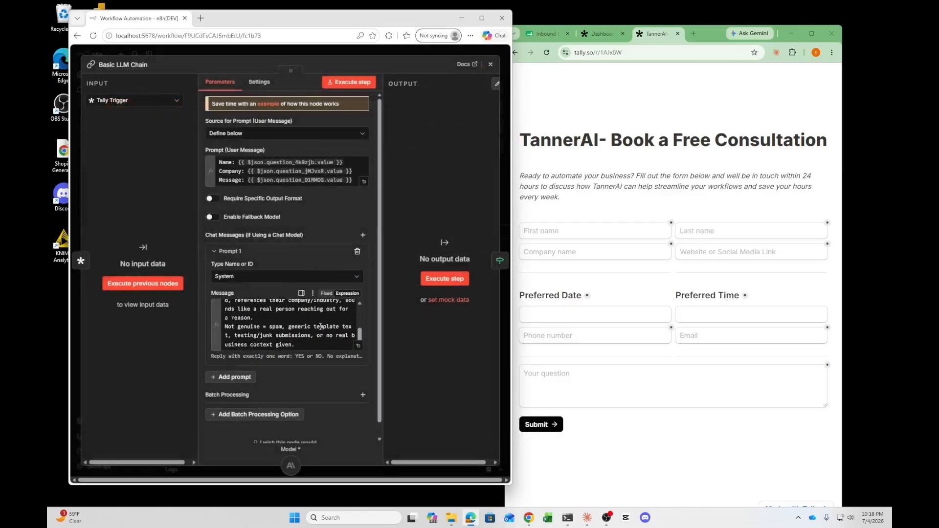
pyautogui.scroll(5, 320, 327)
pyautogui.click(491, 64)
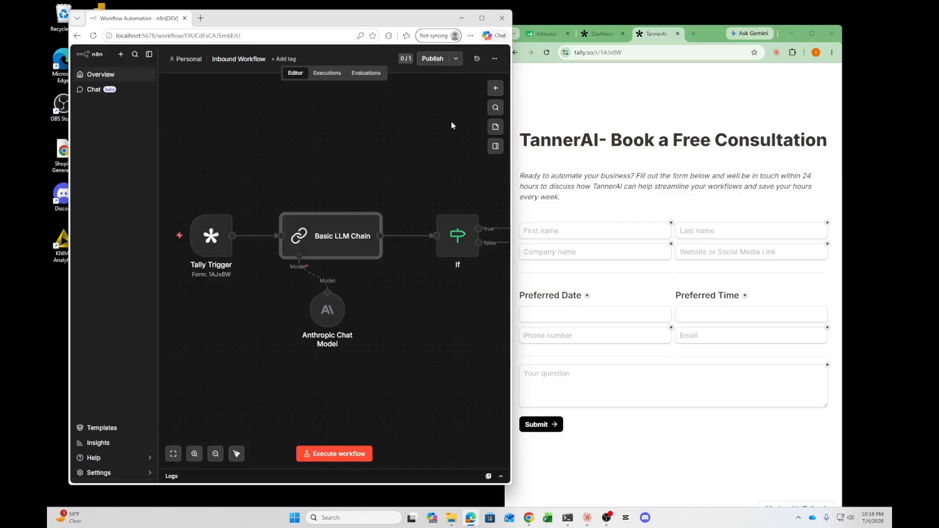
# Move the Anthropic Chat Model node slightly lower beneath the Basic LLM Chain
pyautogui.click(328, 310)
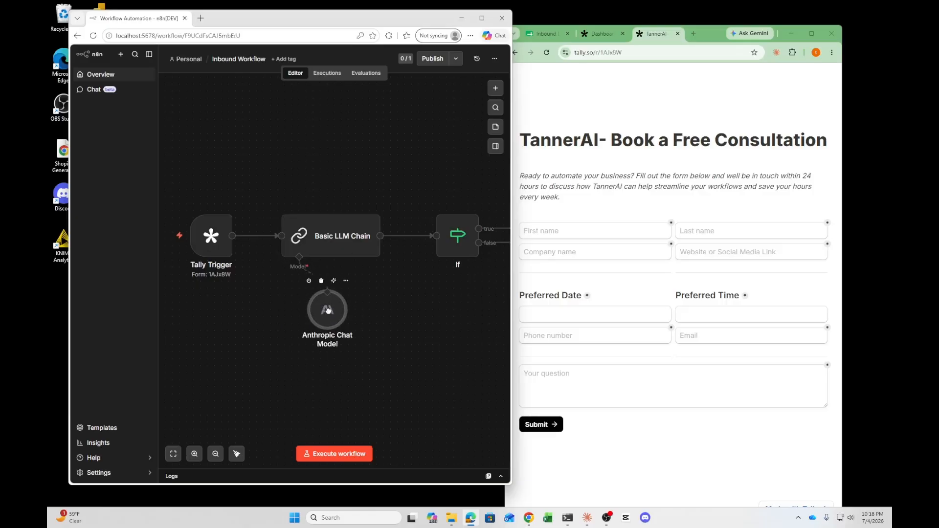
pyautogui.moveTo(328, 310)
pyautogui.mouseDown()
pyautogui.moveTo(293, 346)
pyautogui.moveTo(311, 323)
pyautogui.moveTo(325, 327)
pyautogui.mouseUp()
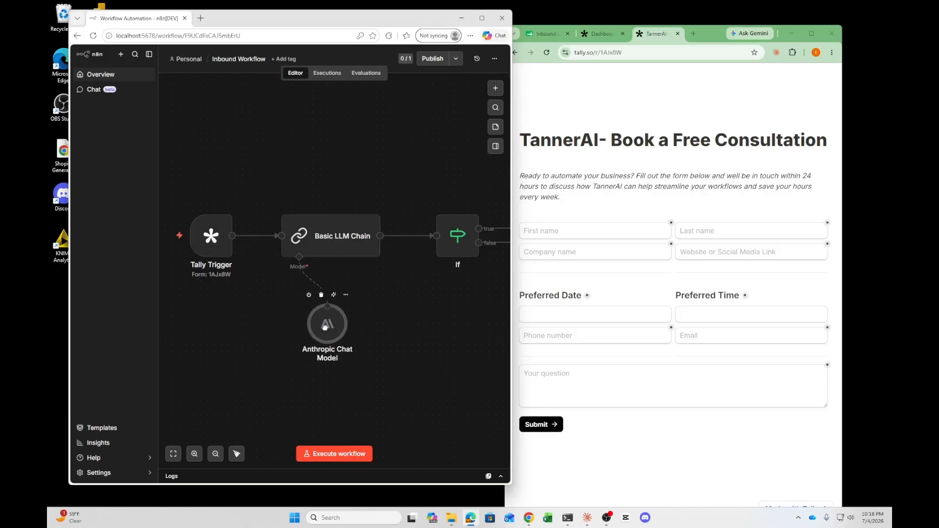
pyautogui.click(406, 290)
# Maximize the window and inspect the If node's condition
pyautogui.click(482, 18)
pyautogui.doubleClick(630, 243)
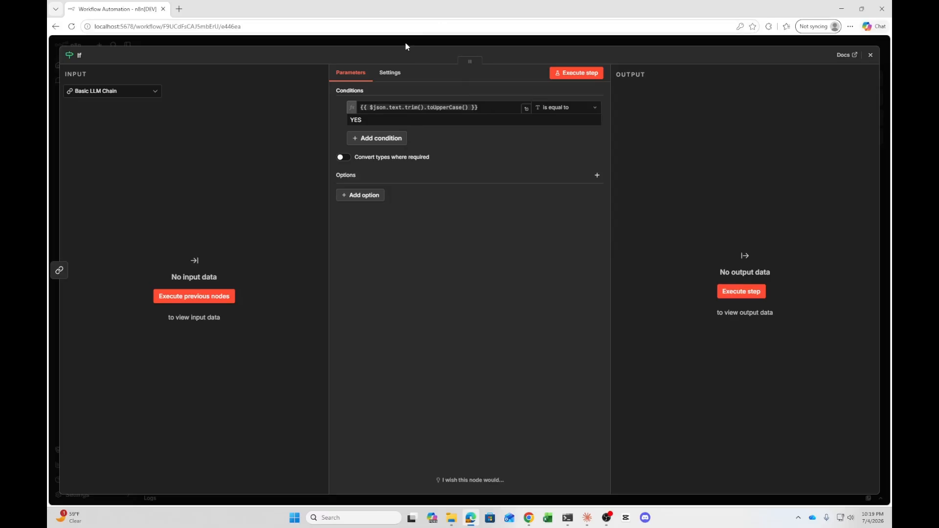
pyautogui.click(870, 55)
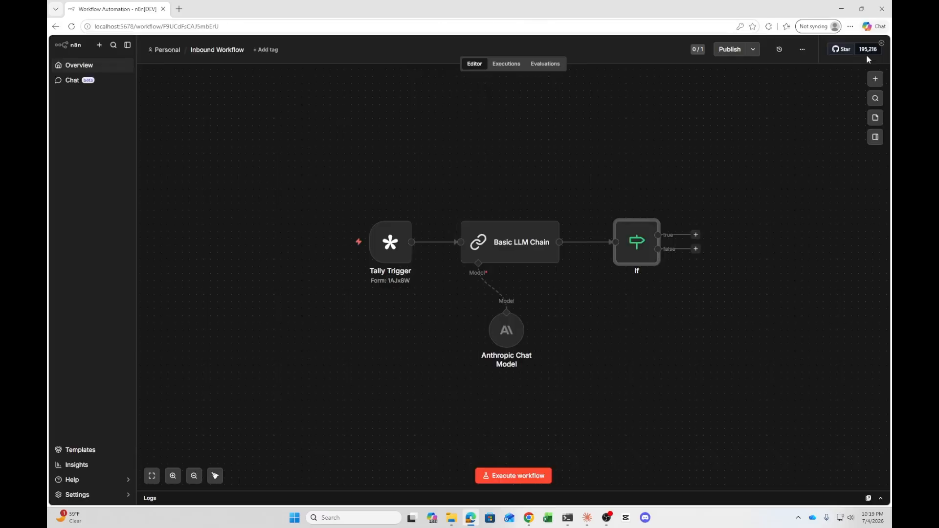
# Add a Google Sheets Append row in sheet node on the If node's true branch and place it up and to the right
pyautogui.click(696, 236)
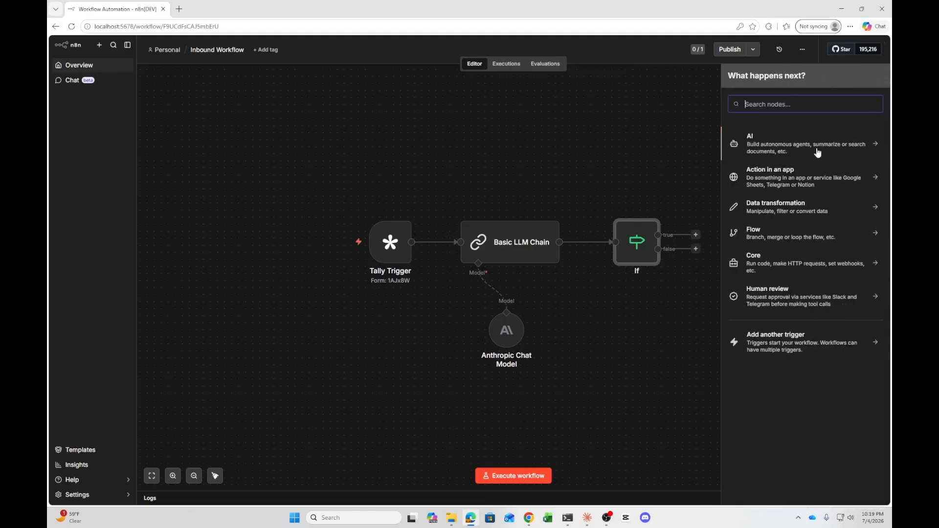
pyautogui.write('google sheets')
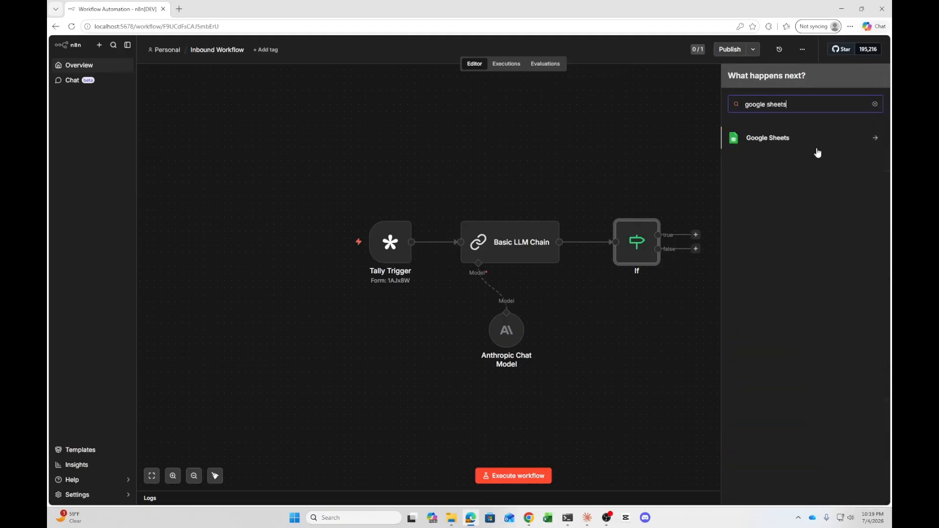
pyautogui.click(789, 143)
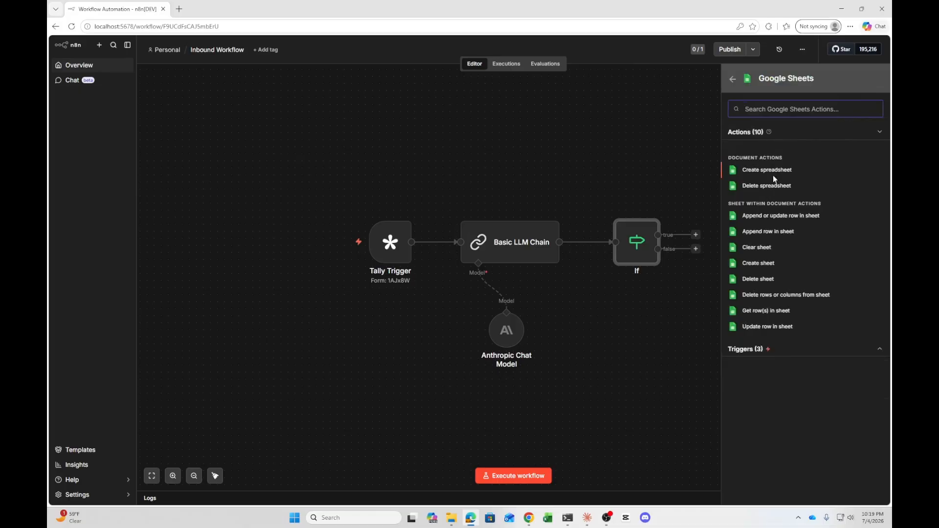
pyautogui.click(783, 232)
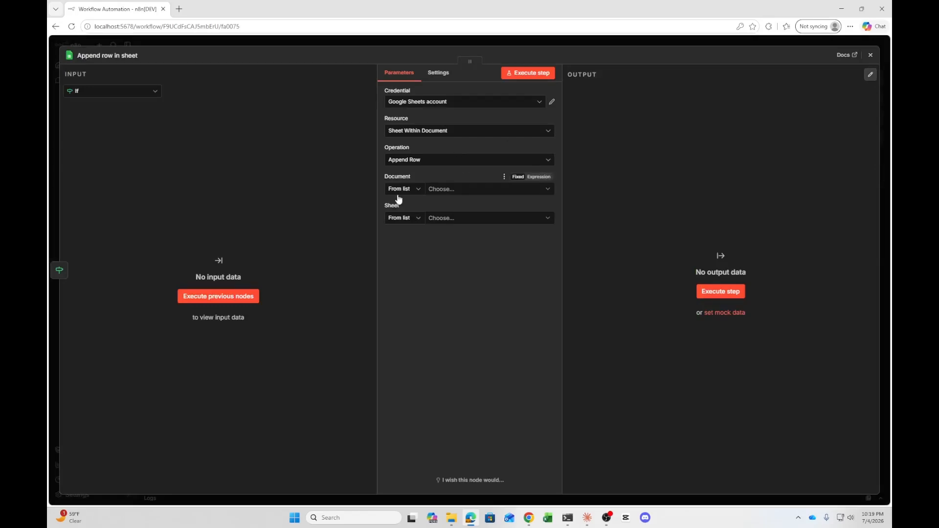
pyautogui.click(874, 56)
pyautogui.moveTo(725, 205); pyautogui.dragTo(803, 211)
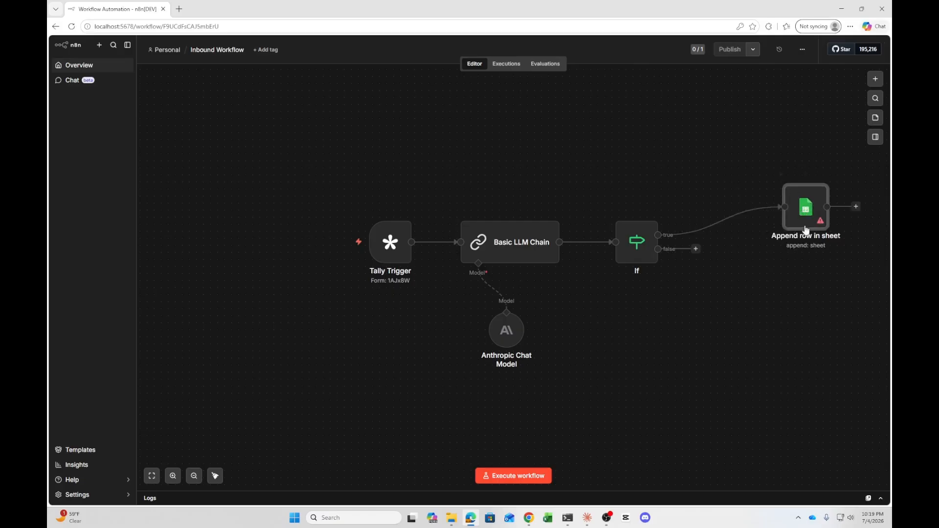
pyautogui.moveTo(555, 9); pyautogui.dragTo(322, 13)
pyautogui.click(592, 380)
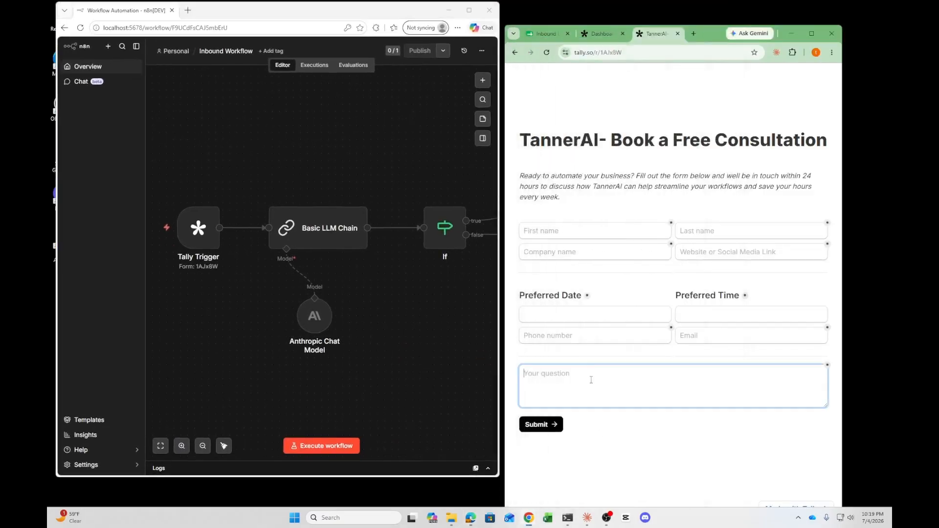
pyautogui.click(592, 195)
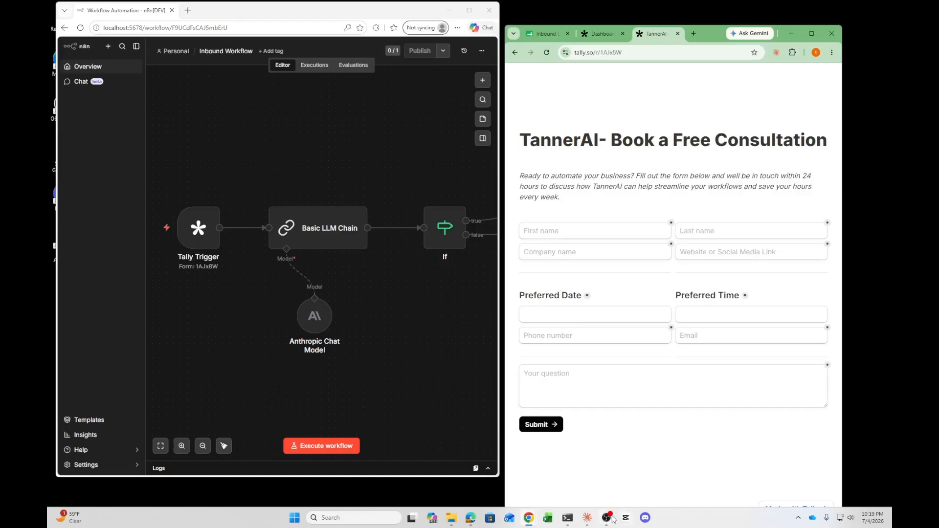
pyautogui.moveTo(613, 520)
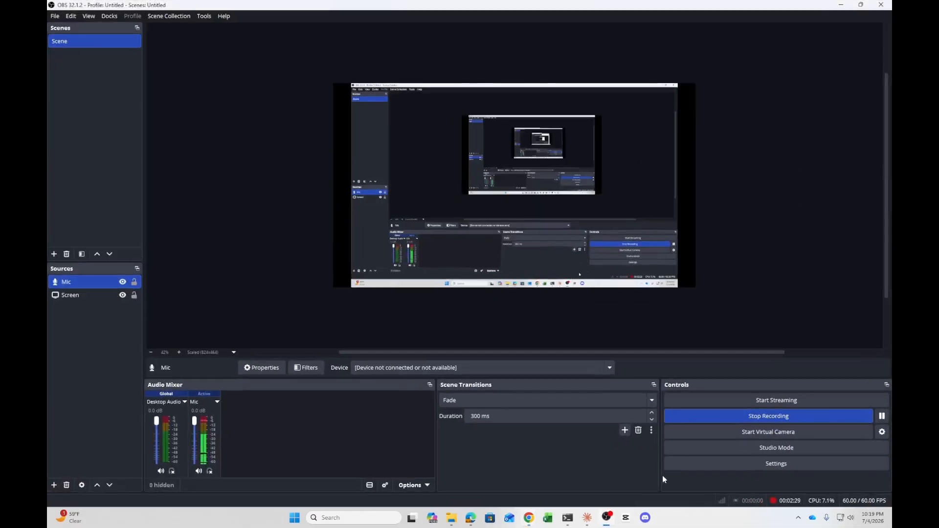
pyautogui.click(848, 7)
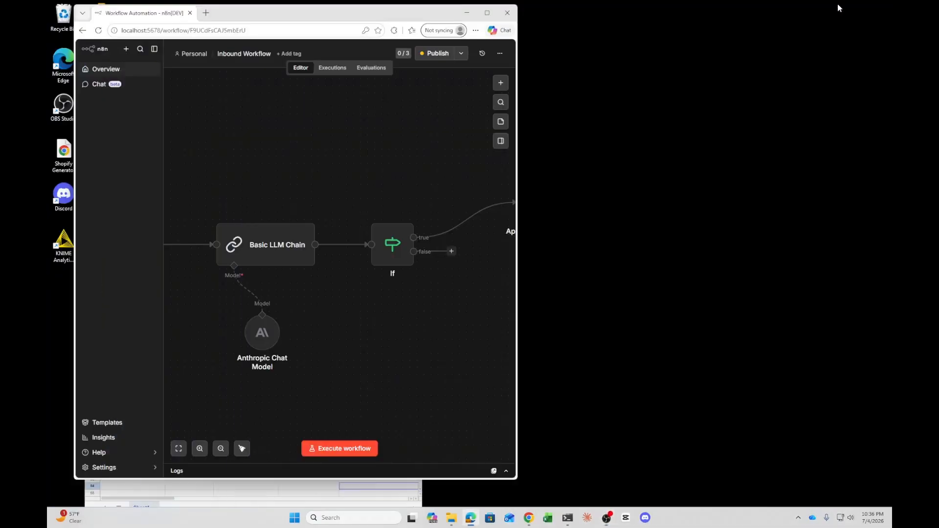
pyautogui.click(487, 9)
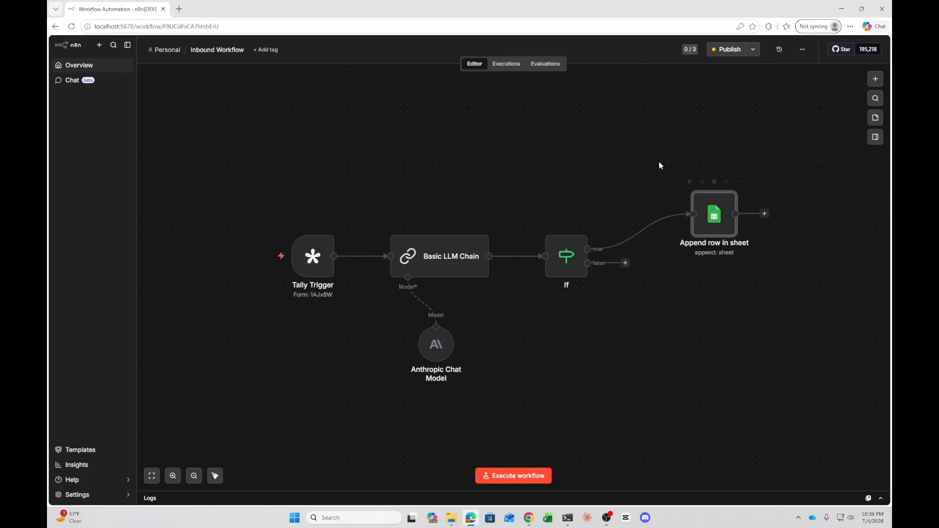
# Examine the Inbound Leads spreadsheet's column headers and the If node's condition
pyautogui.moveTo(570, 6); pyautogui.dragTo(712, 49)
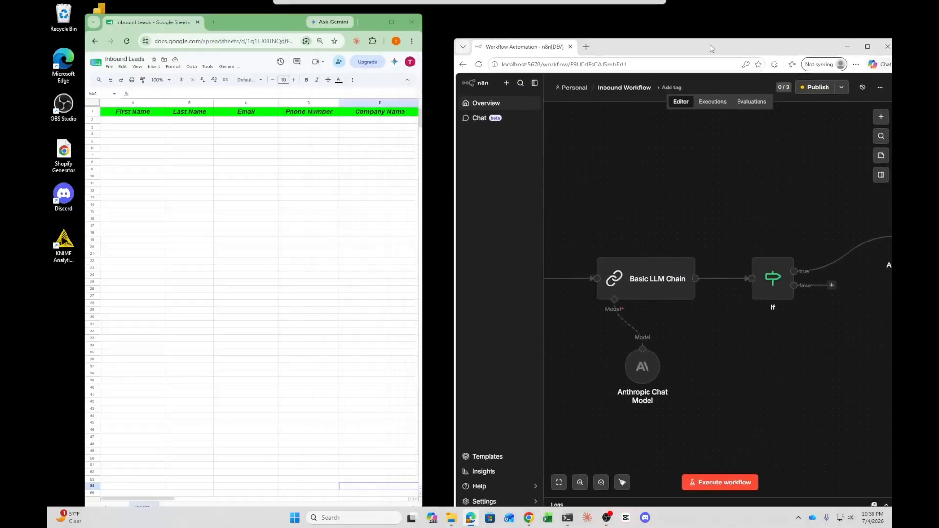
pyautogui.click(392, 21)
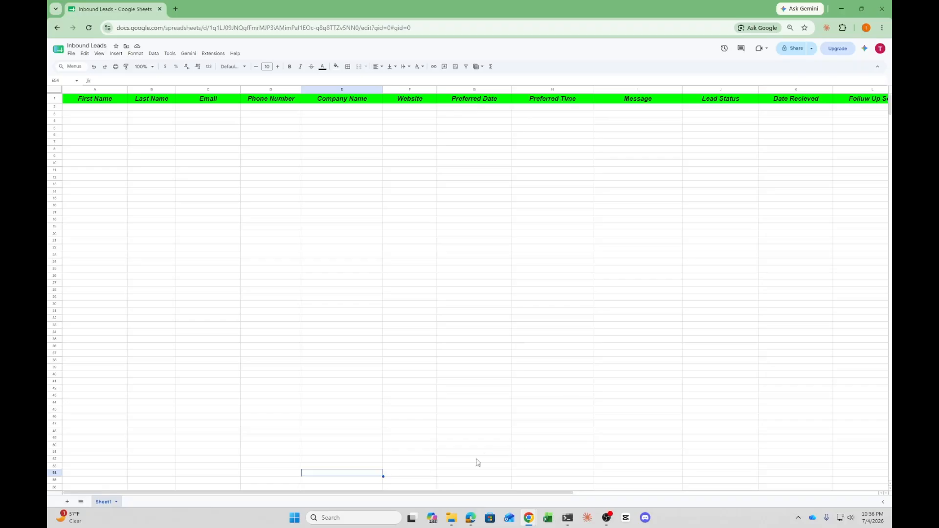
pyautogui.moveTo(423, 493); pyautogui.dragTo(637, 430)
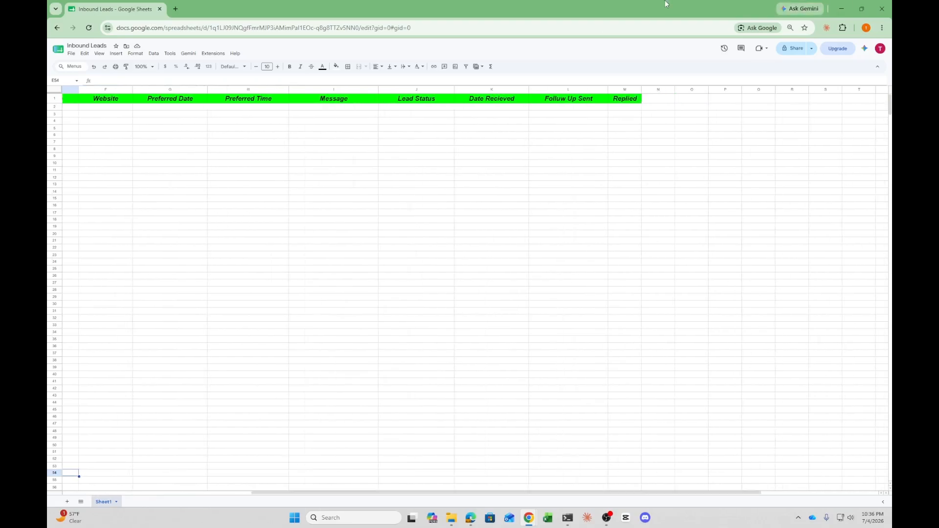
pyautogui.moveTo(668, 4); pyautogui.dragTo(332, 42)
pyautogui.moveTo(697, 49); pyautogui.dragTo(489, 35)
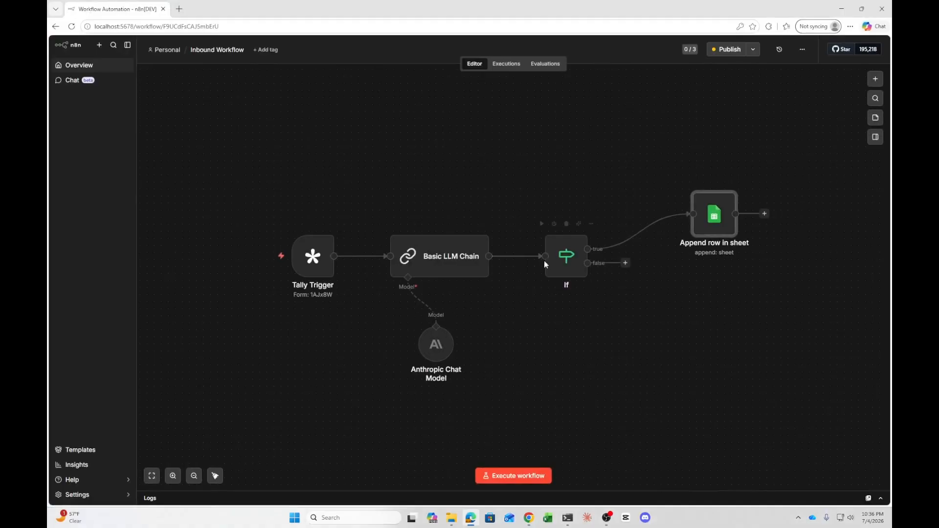
pyautogui.doubleClick(573, 260)
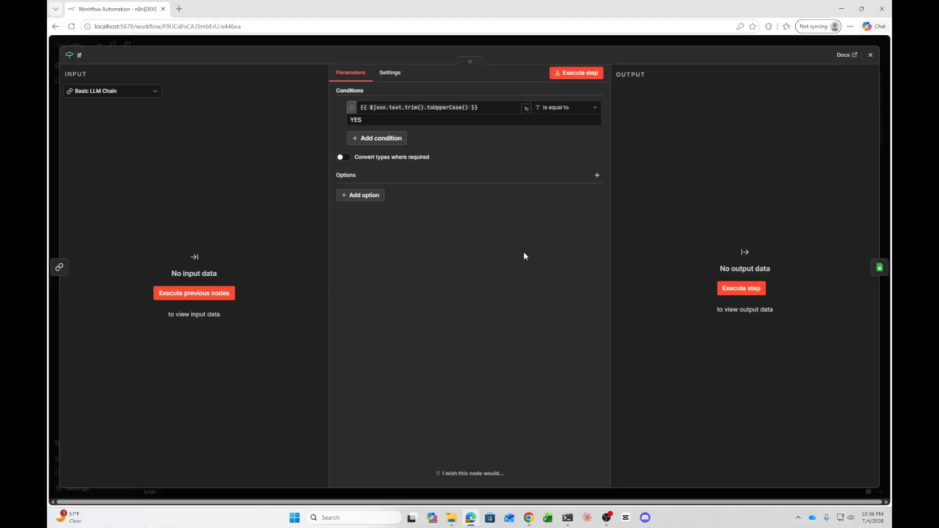
pyautogui.click(870, 54)
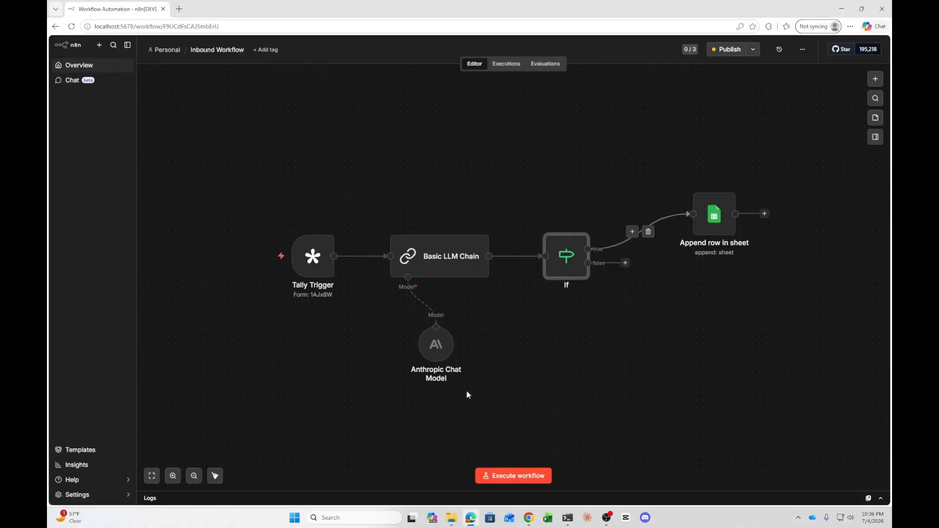
# Open the Append row in sheet node and review its credential, resource, operation and document settings
pyautogui.doubleClick(718, 214)
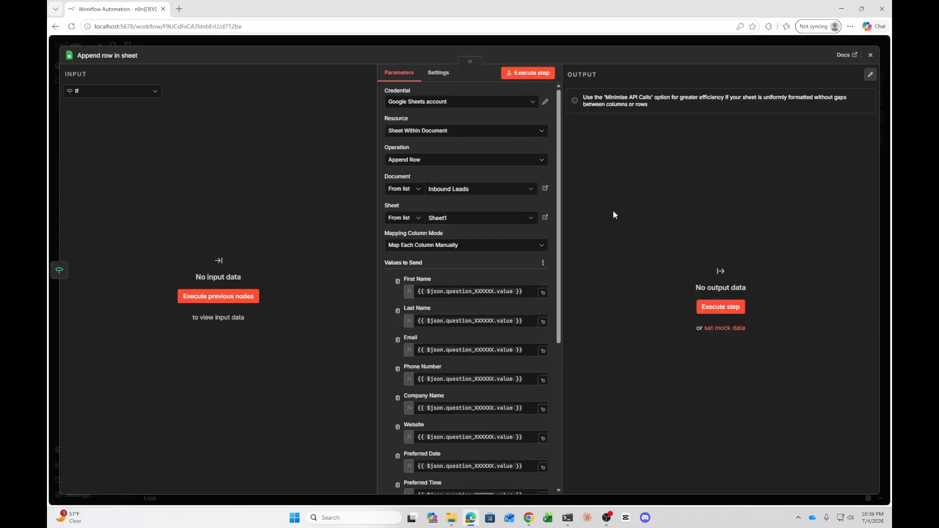
pyautogui.click(504, 102)
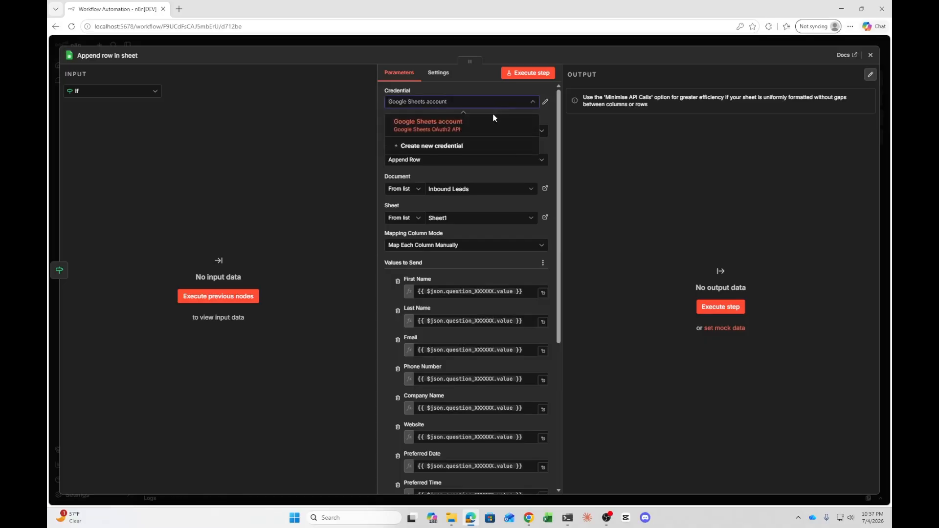
pyautogui.click(489, 130)
pyautogui.click(454, 131)
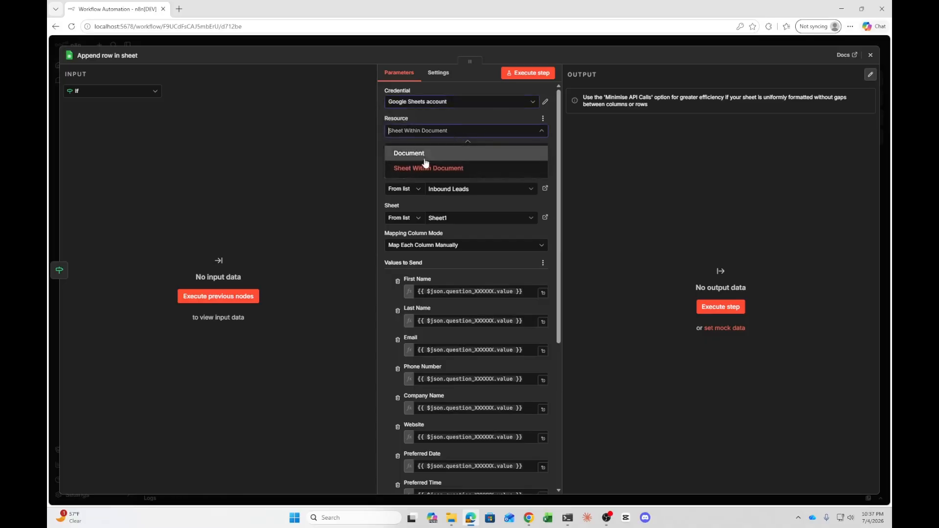
pyautogui.click(428, 168)
pyautogui.click(430, 160)
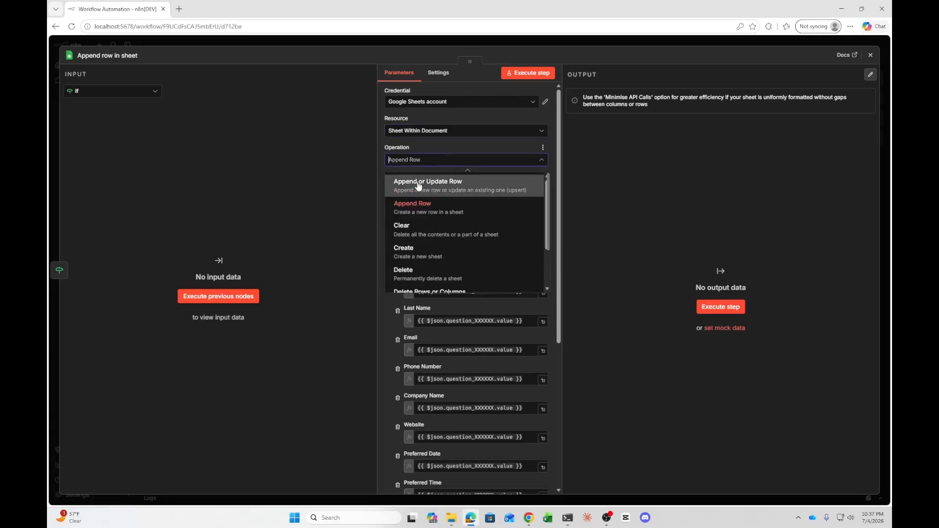
pyautogui.click(436, 211)
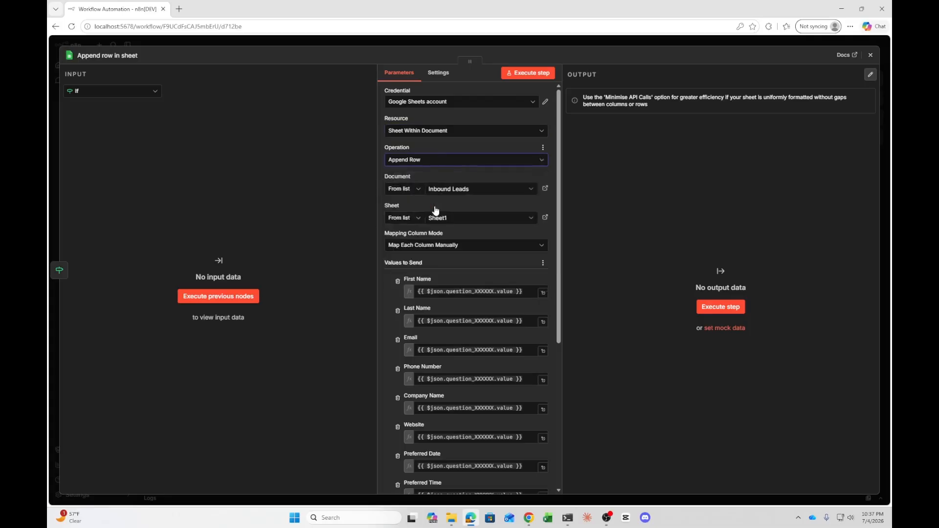
pyautogui.click(481, 191)
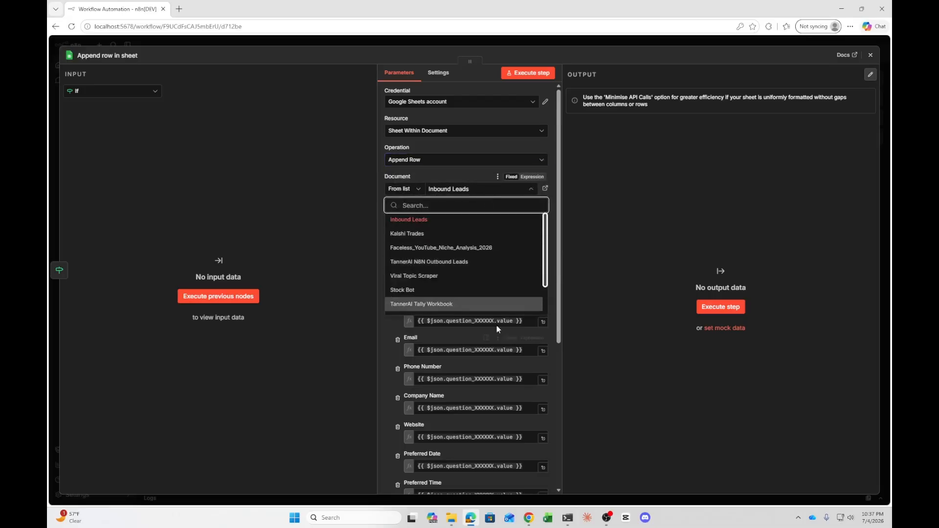
pyautogui.click(443, 225)
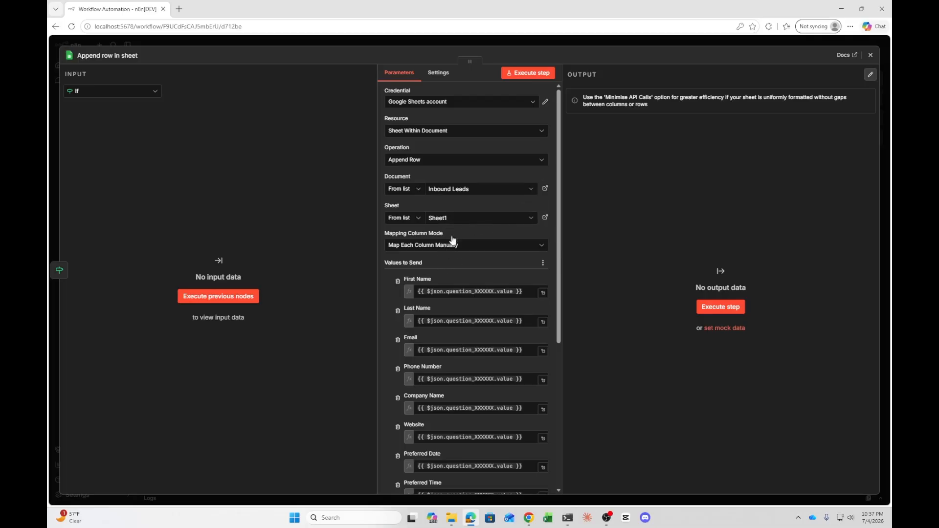
# Inspect the node's column mappings and the First Name placeholder expression
pyautogui.scroll(-2, 439, 262)
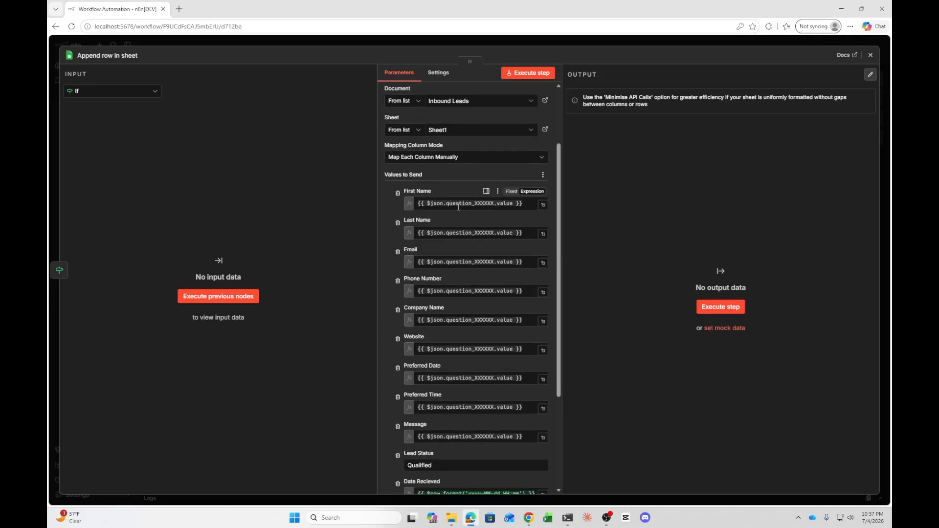
pyautogui.scroll(-3, 460, 207)
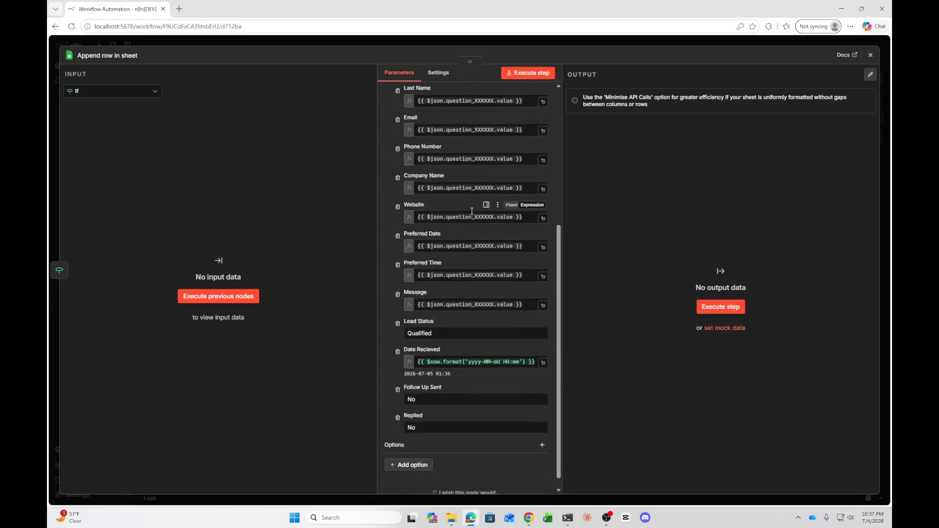
pyautogui.scroll(1, 471, 210)
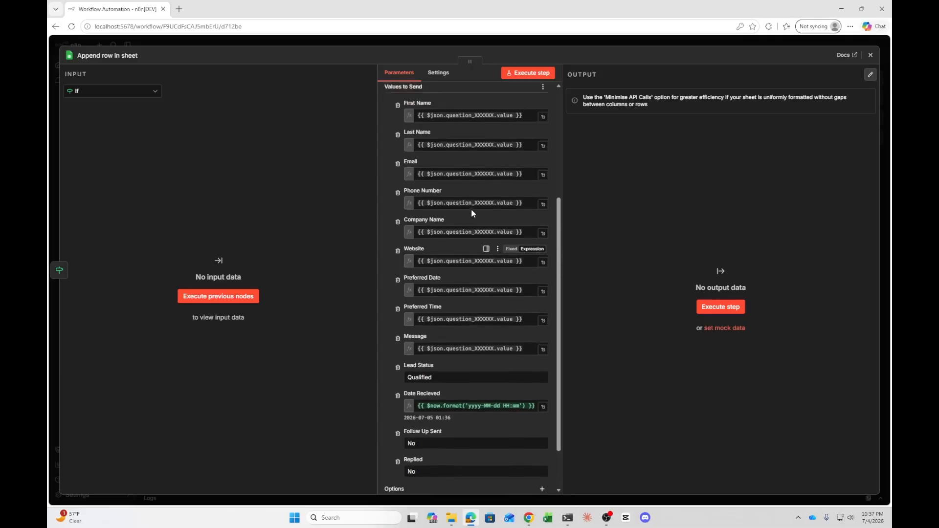
pyautogui.scroll(1, 471, 210)
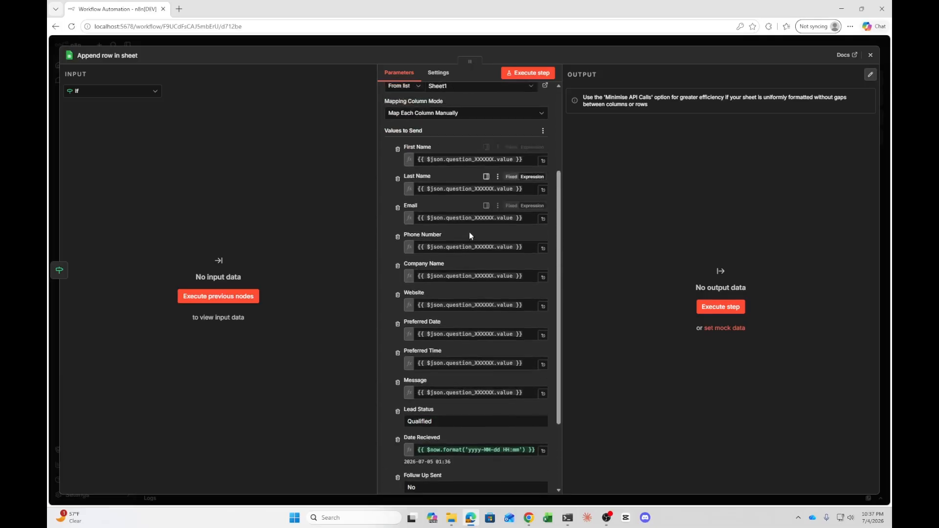
pyautogui.click(543, 161)
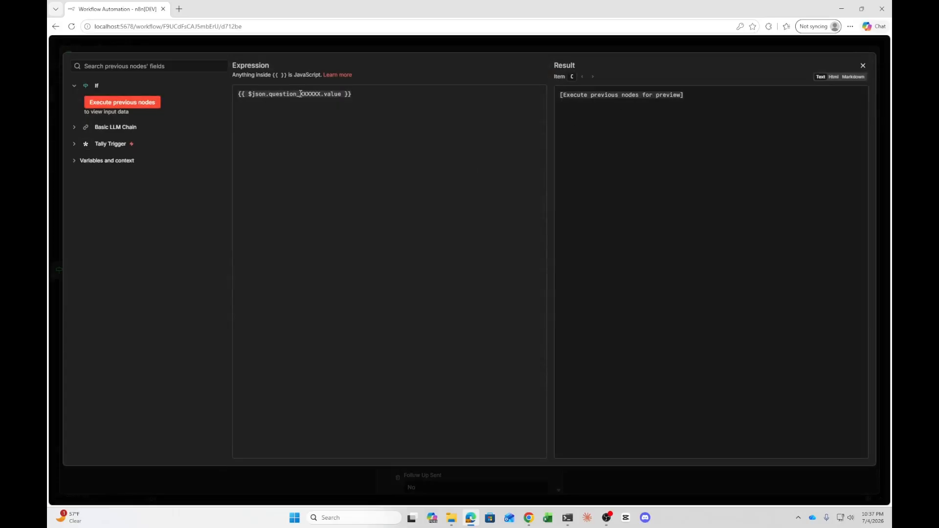
pyautogui.moveTo(300, 95); pyautogui.dragTo(320, 97)
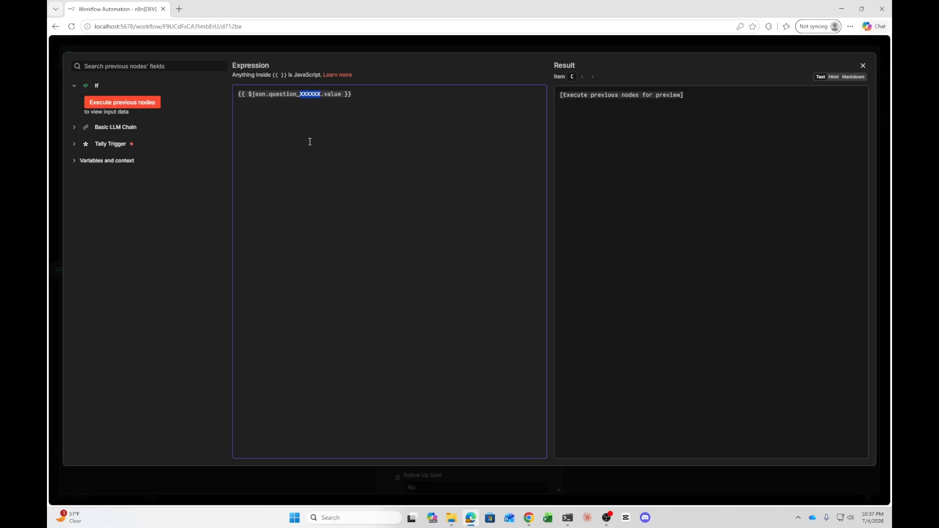
pyautogui.click(863, 66)
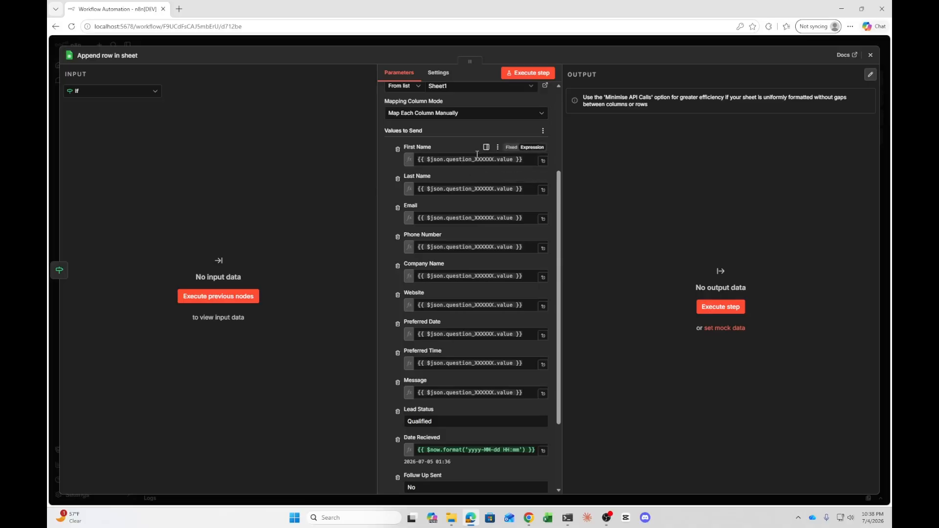
pyautogui.moveTo(475, 160); pyautogui.dragTo(494, 160)
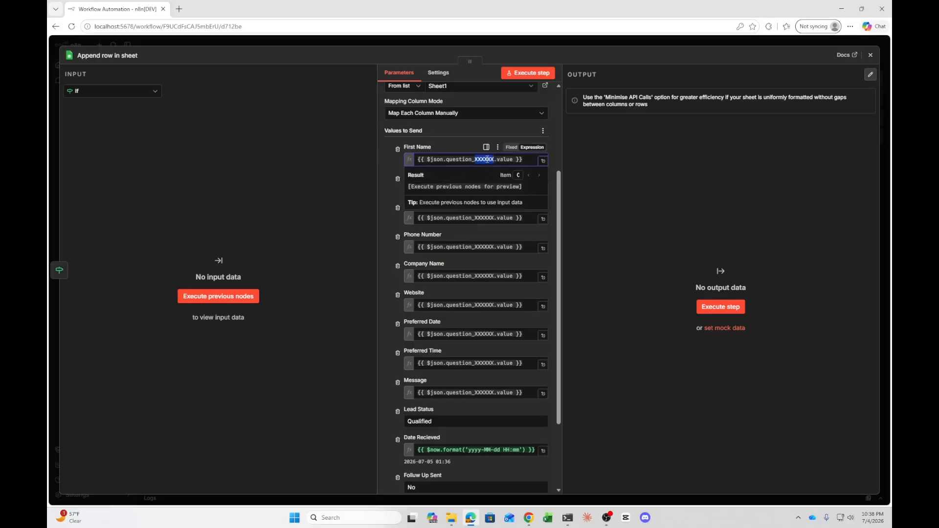
pyautogui.click(457, 137)
# Inspect the Date Recieved timestamp expression and close the node
pyautogui.scroll(-2, 481, 200)
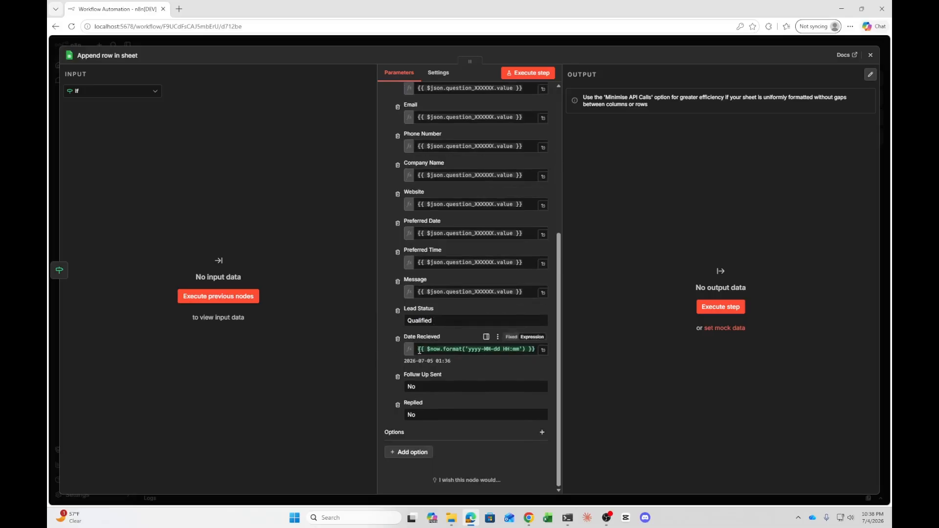
pyautogui.click(543, 350)
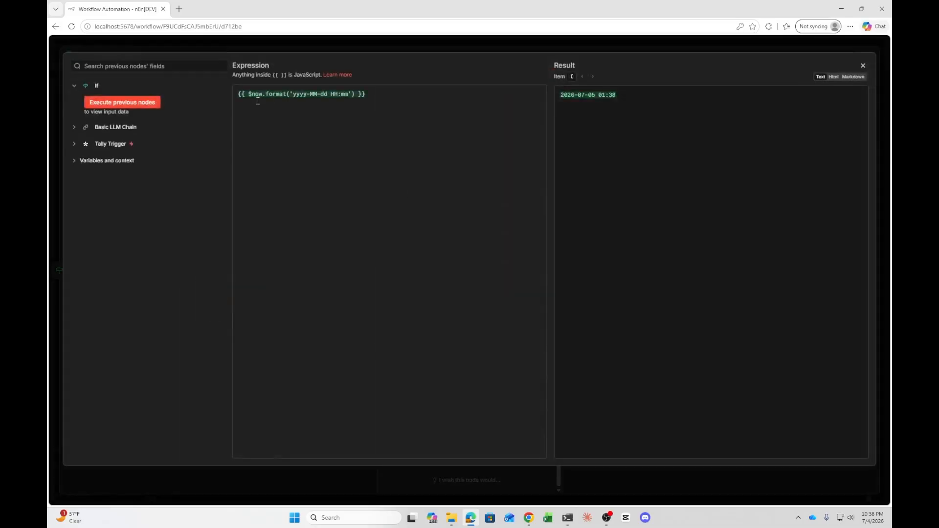
pyautogui.click(327, 99)
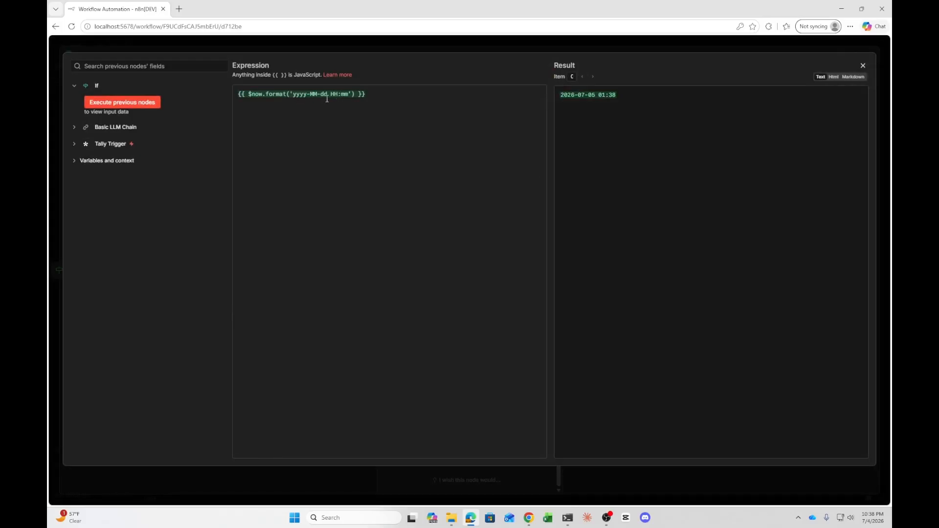
pyautogui.click(863, 67)
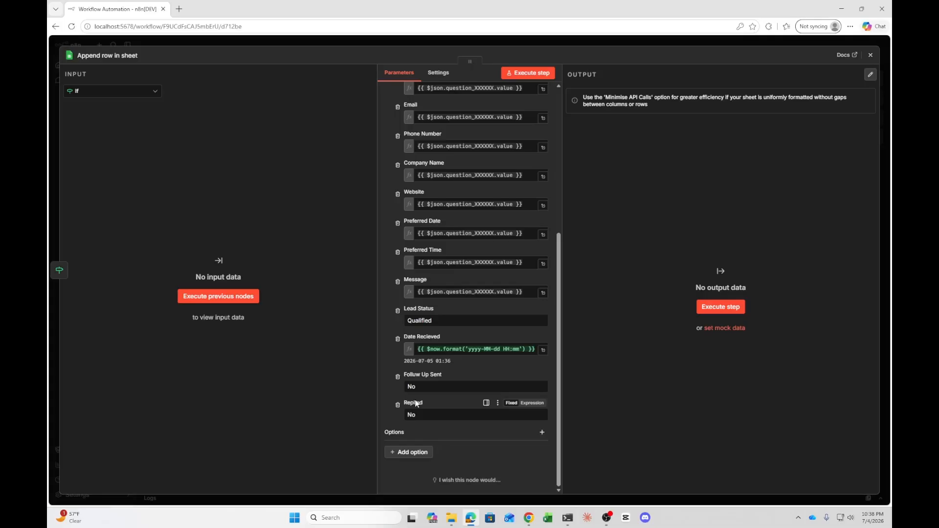
pyautogui.click(870, 54)
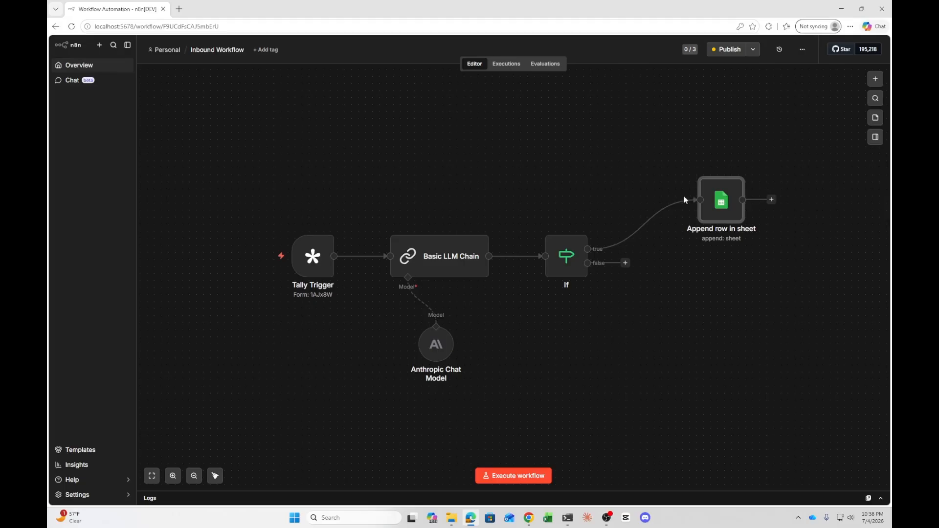
pyautogui.click(607, 517)
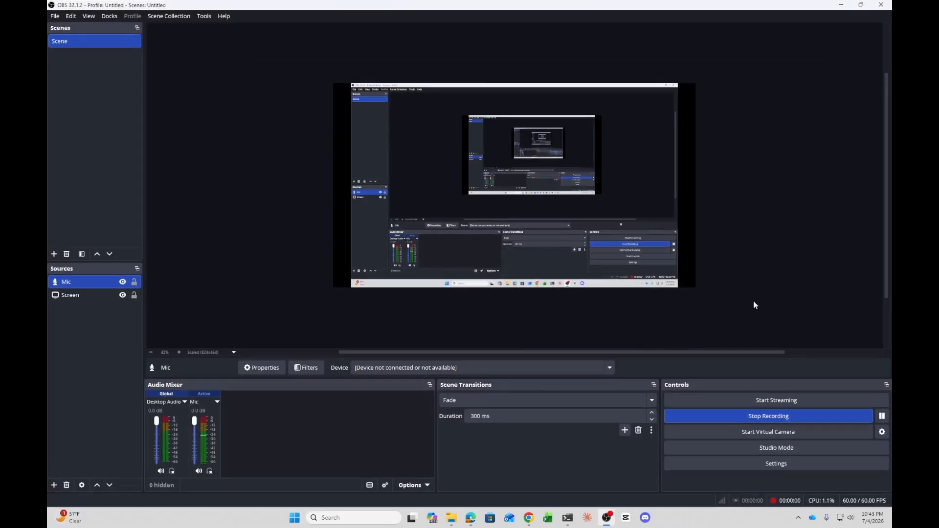
pyautogui.click(842, 5)
pyautogui.click(839, 23)
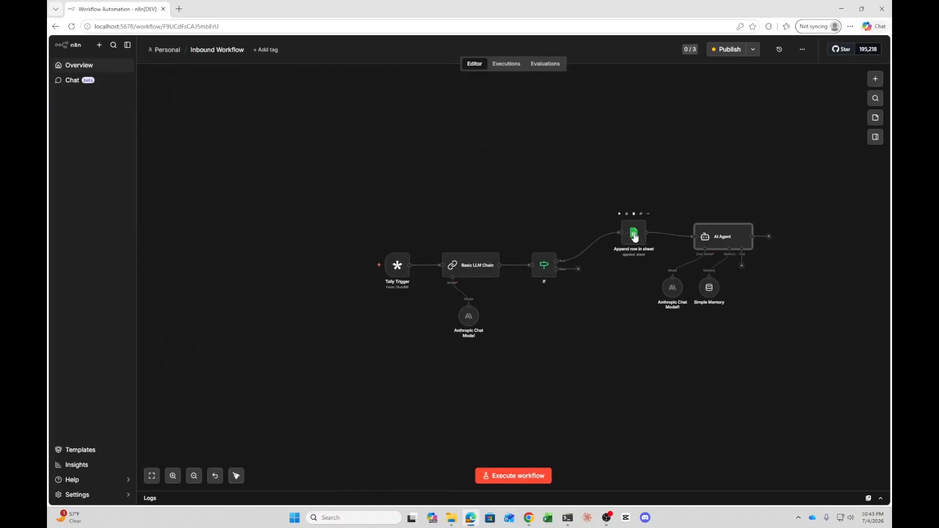
pyautogui.click(702, 169)
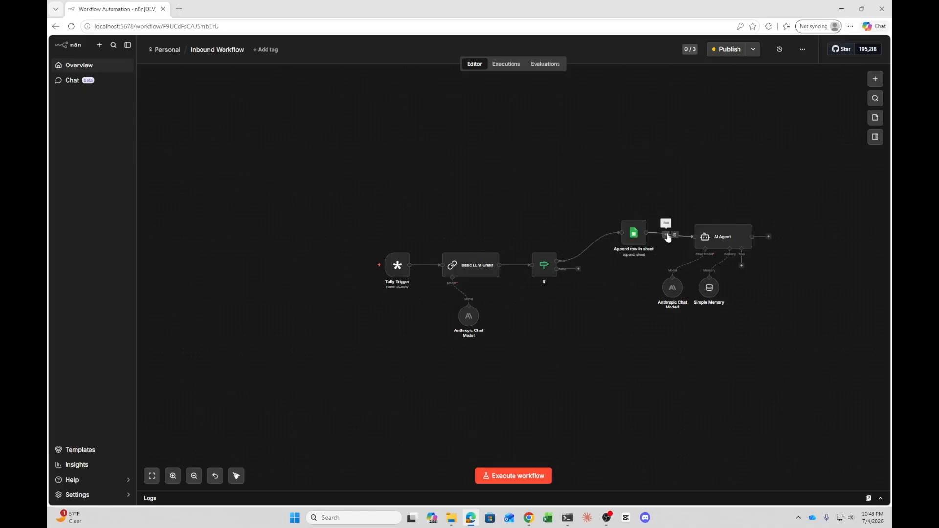
pyautogui.click(666, 235)
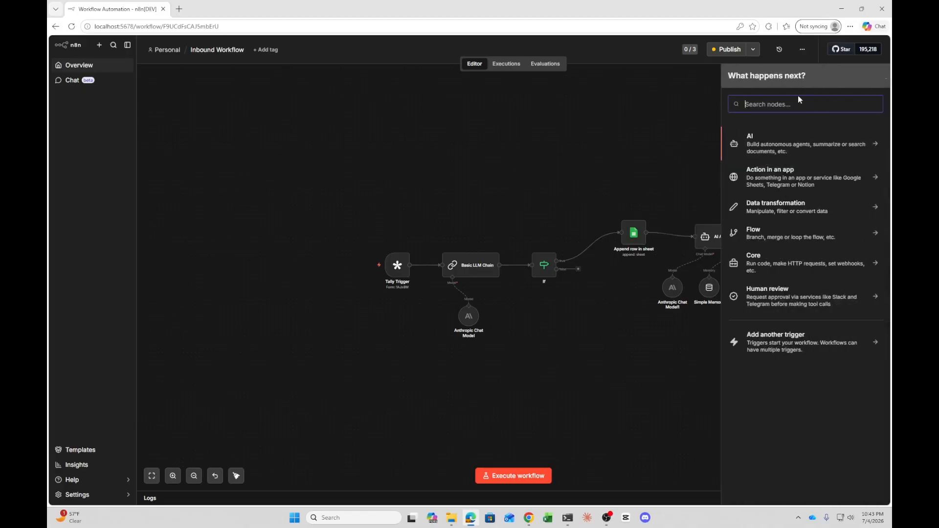
pyautogui.write('ai agent')
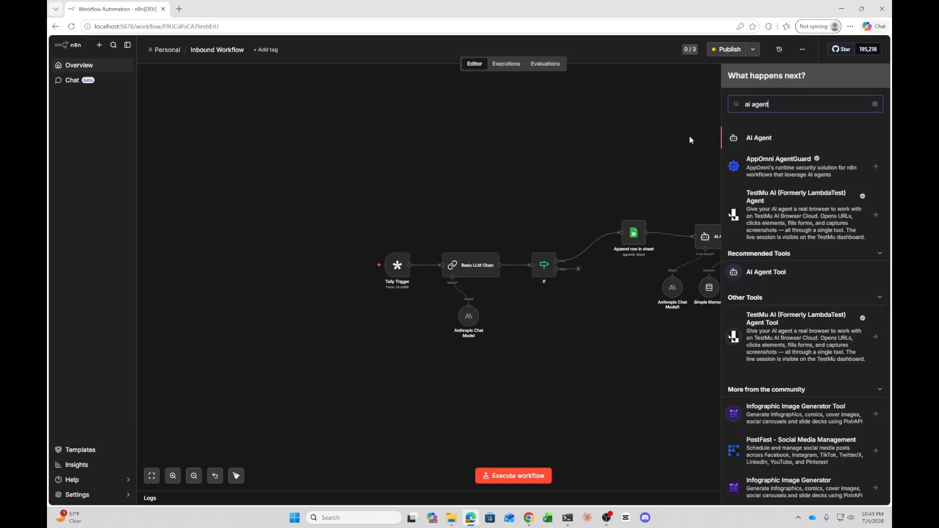
pyautogui.click(680, 138)
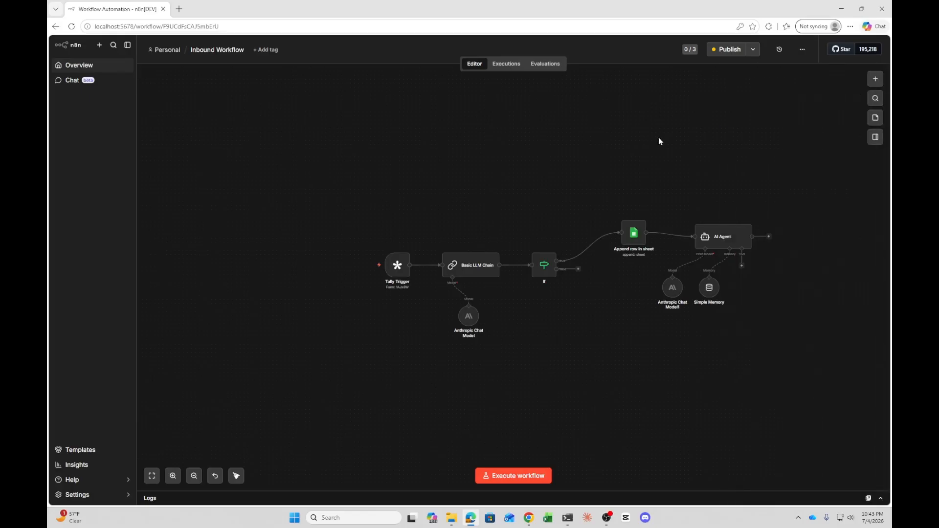
# Open the AI Agent node and inspect its prompt source and user message expression
pyautogui.doubleClick(720, 236)
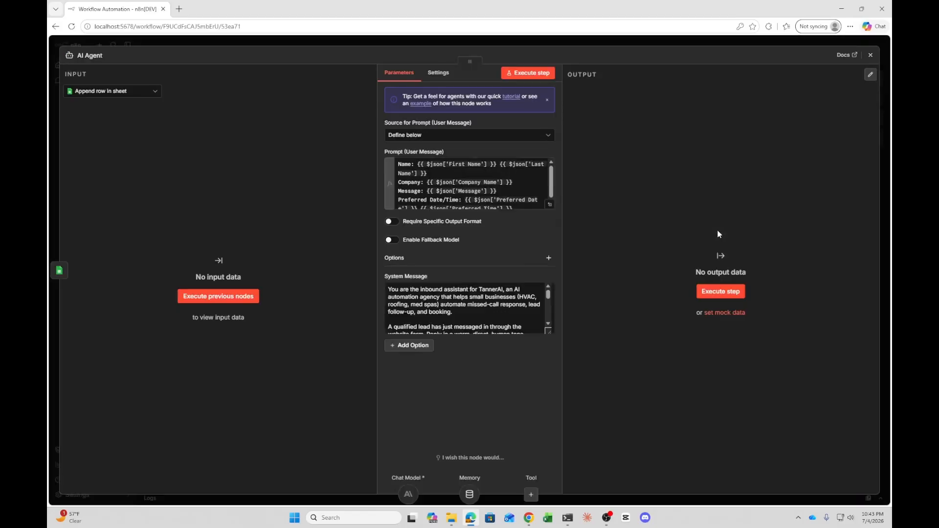
pyautogui.click(469, 135)
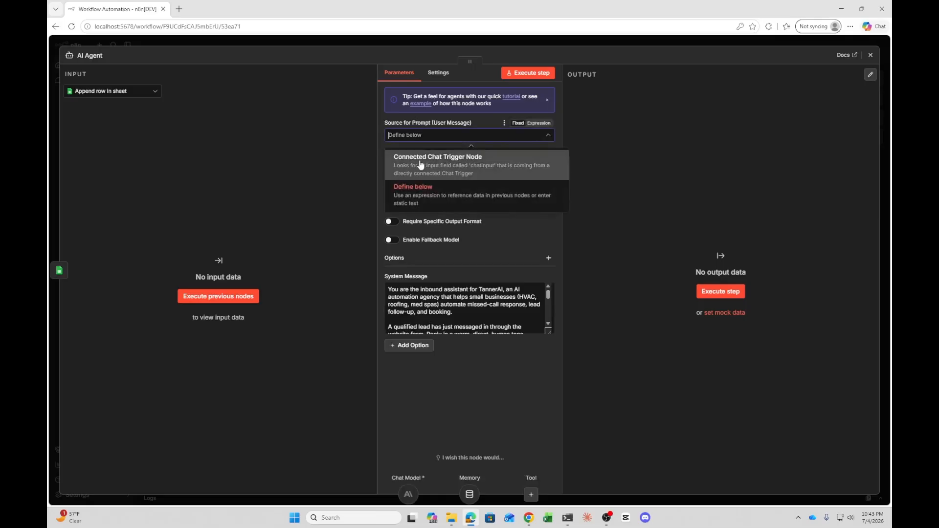
pyautogui.click(472, 253)
pyautogui.click(548, 207)
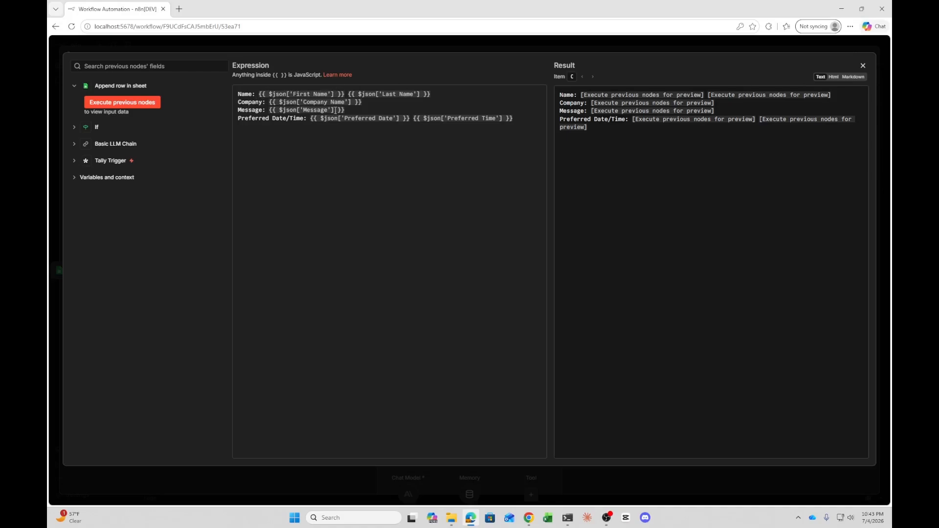
pyautogui.click(863, 66)
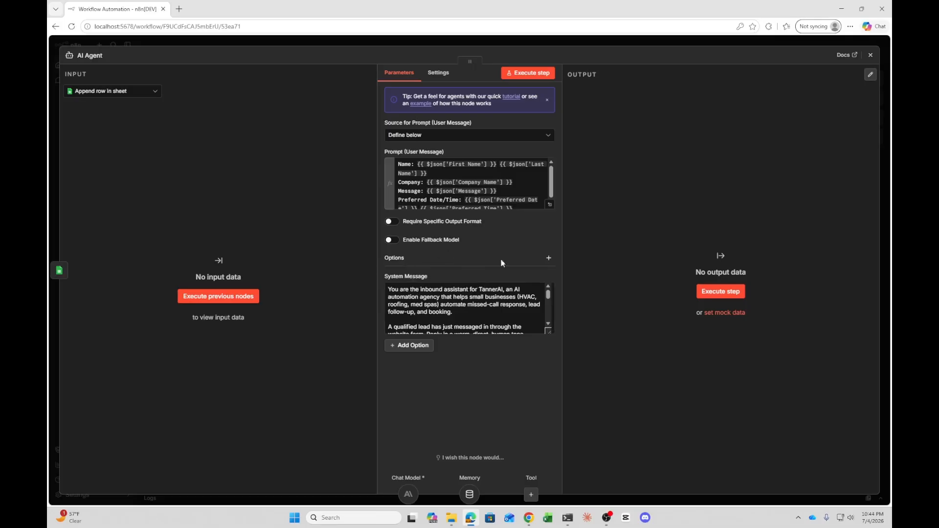
# Review the AI Agent's available options and its full system message, then close the node
pyautogui.click(549, 258)
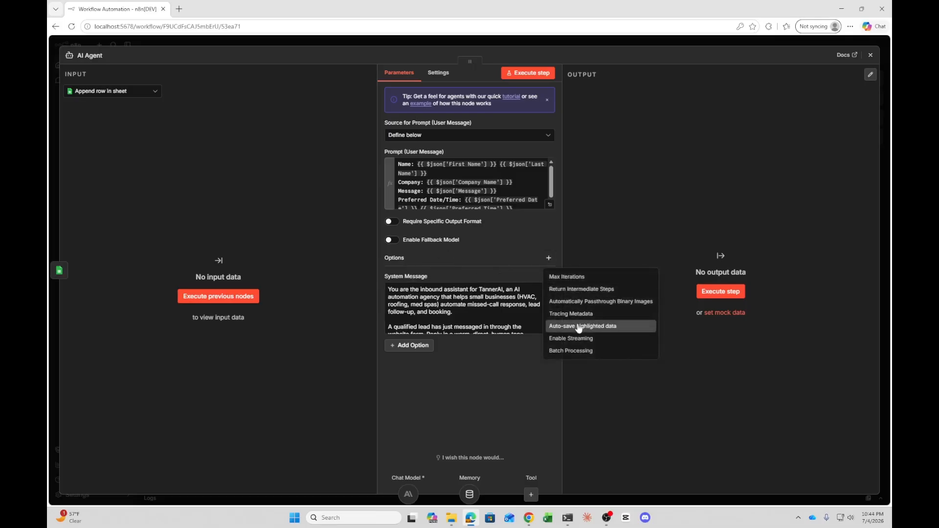
pyautogui.click(423, 264)
pyautogui.scroll(-3, 548, 331)
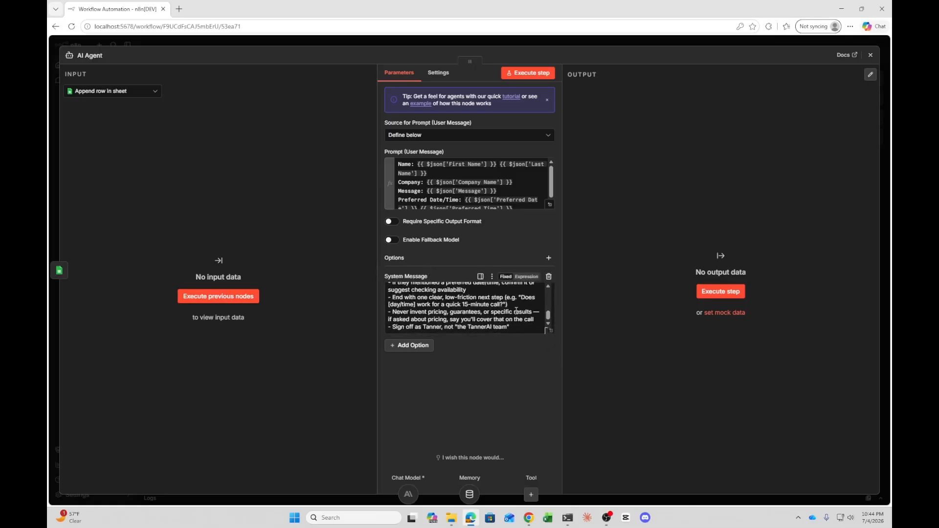
pyautogui.scroll(3, 548, 330)
pyautogui.click(551, 331)
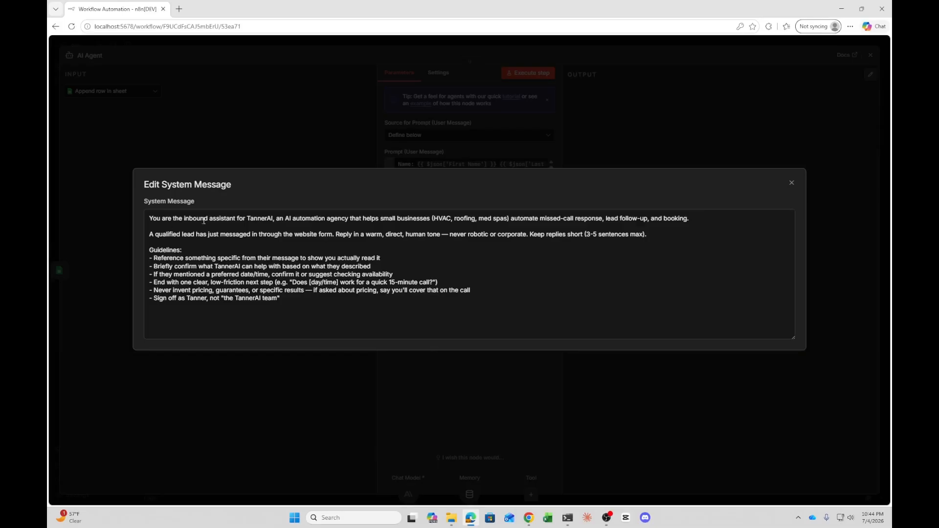
pyautogui.click(253, 258)
pyautogui.click(784, 168)
pyautogui.click(884, 58)
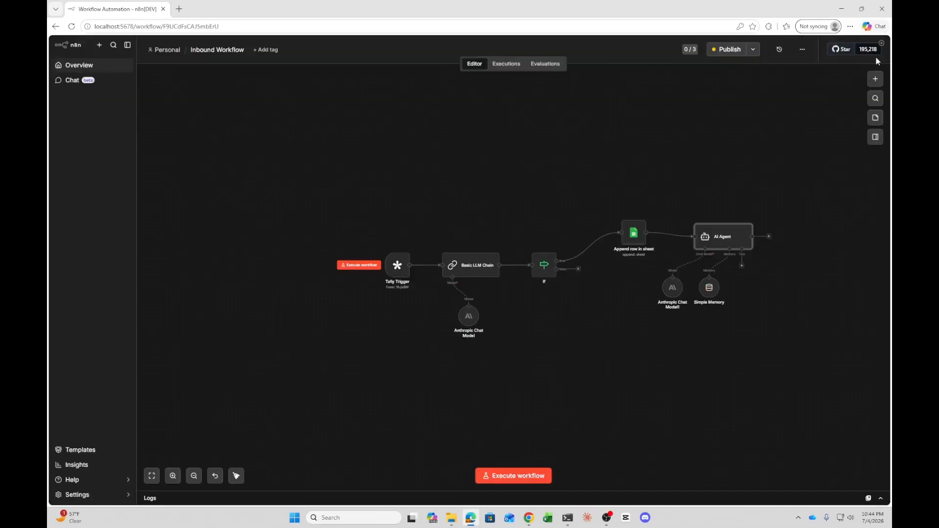
# Move the Simple Memory node lower and to the right beneath the AI Agent
pyautogui.moveTo(767, 318); pyautogui.dragTo(762, 318)
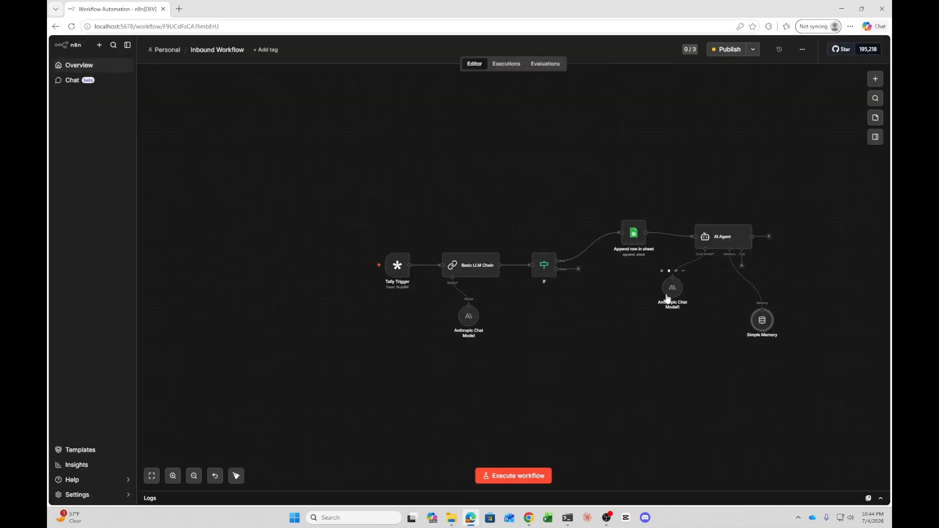
# Move the Anthropic Chat Model1 node beneath the AI Agent and set its model to Claude Sonnet 5
pyautogui.moveTo(673, 288); pyautogui.dragTo(710, 324)
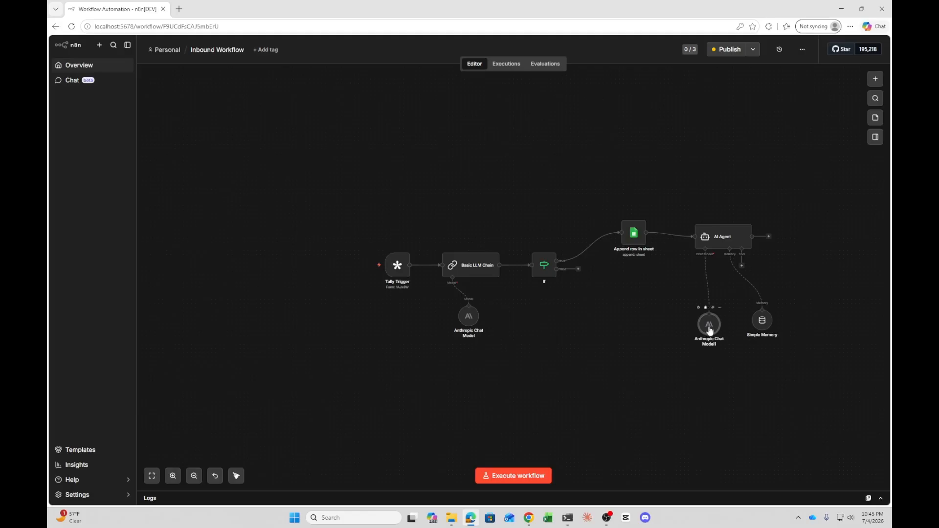
pyautogui.moveTo(709, 324); pyautogui.dragTo(702, 296)
pyautogui.doubleClick(703, 290)
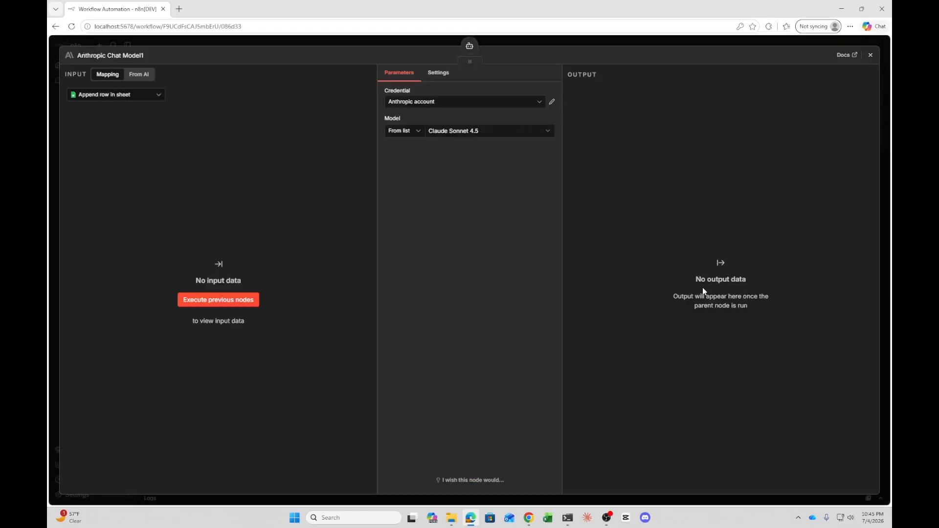
pyautogui.click(468, 130)
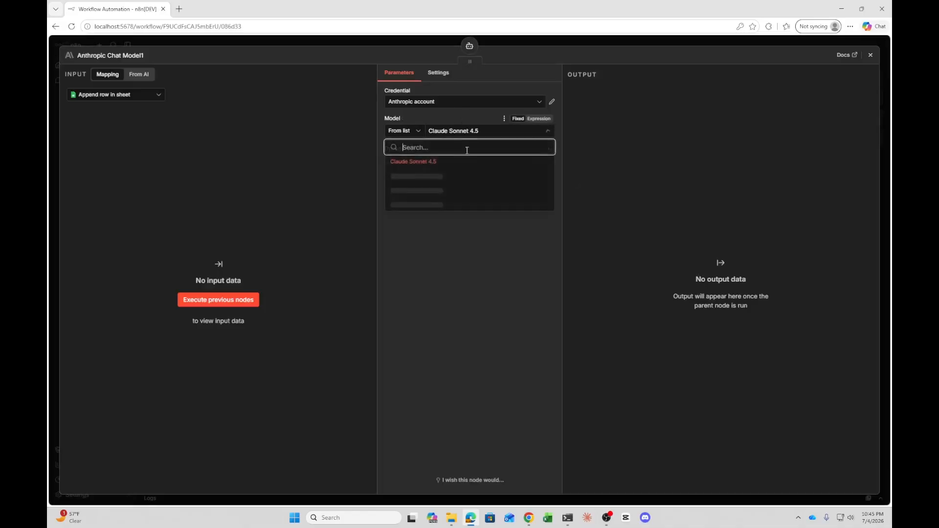
pyautogui.click(462, 174)
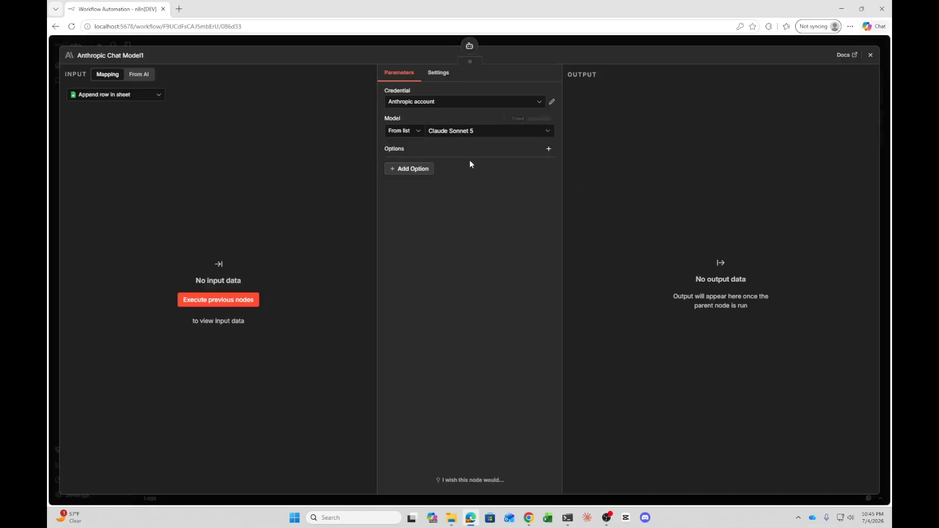
pyautogui.click(474, 131)
pyautogui.scroll(-2, 460, 220)
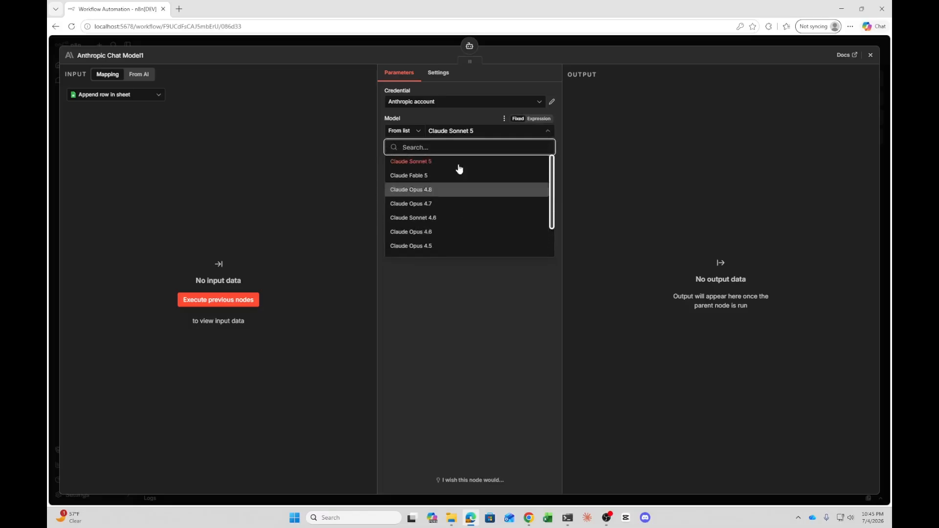
pyautogui.click(743, 138)
pyautogui.click(871, 55)
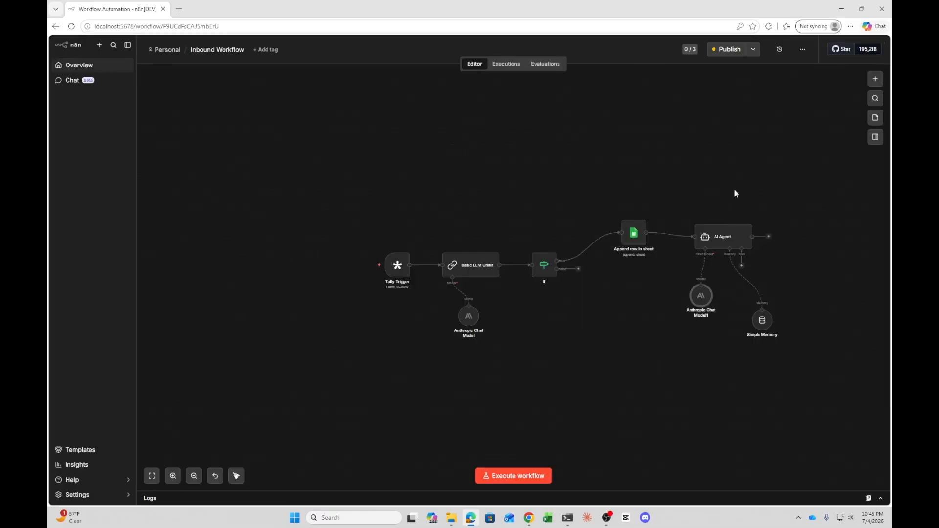
# Reopen Anthropic Chat Model1 and browse the available Claude models list, then close the node
pyautogui.doubleClick(701, 295)
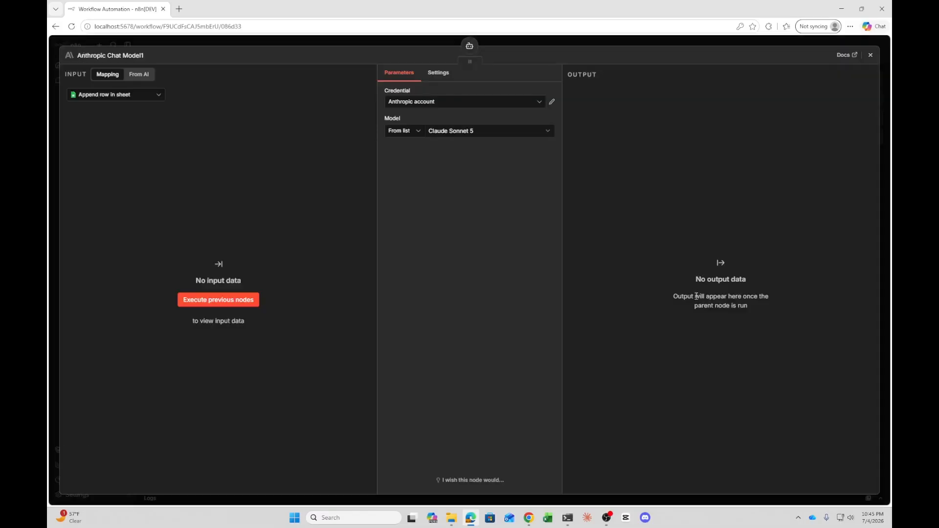
pyautogui.click(460, 131)
pyautogui.scroll(-3, 472, 200)
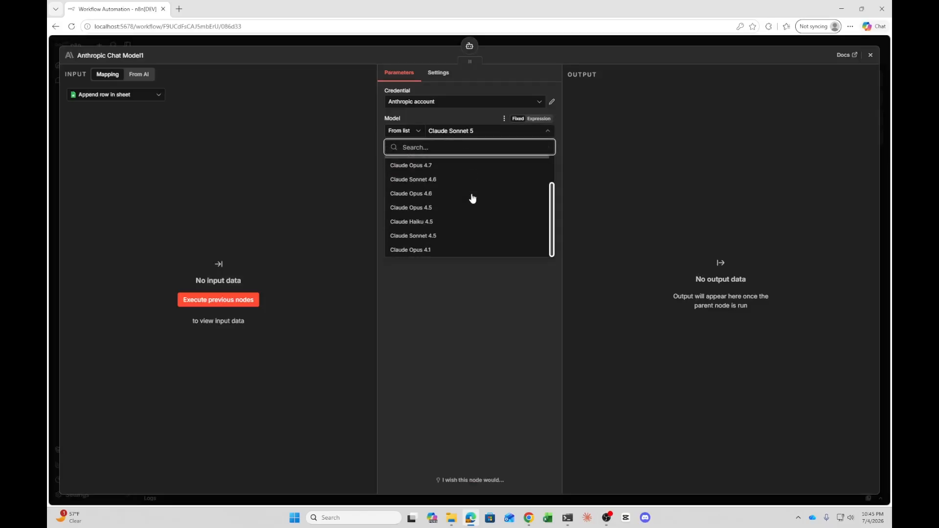
pyautogui.click(707, 215)
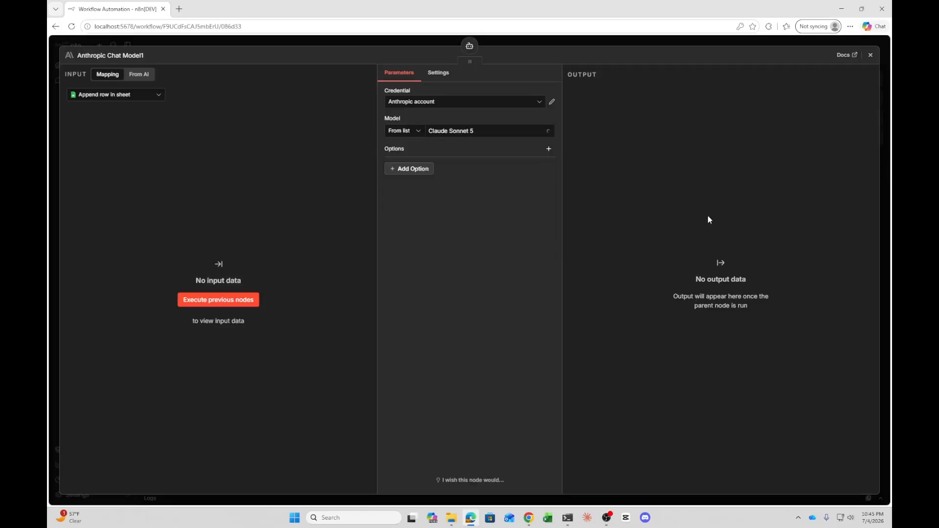
pyautogui.click(871, 55)
# Nudge the Simple Memory node up under the AI Agent and inspect its session settings
pyautogui.moveTo(762, 322); pyautogui.dragTo(746, 301)
pyautogui.doubleClick(748, 297)
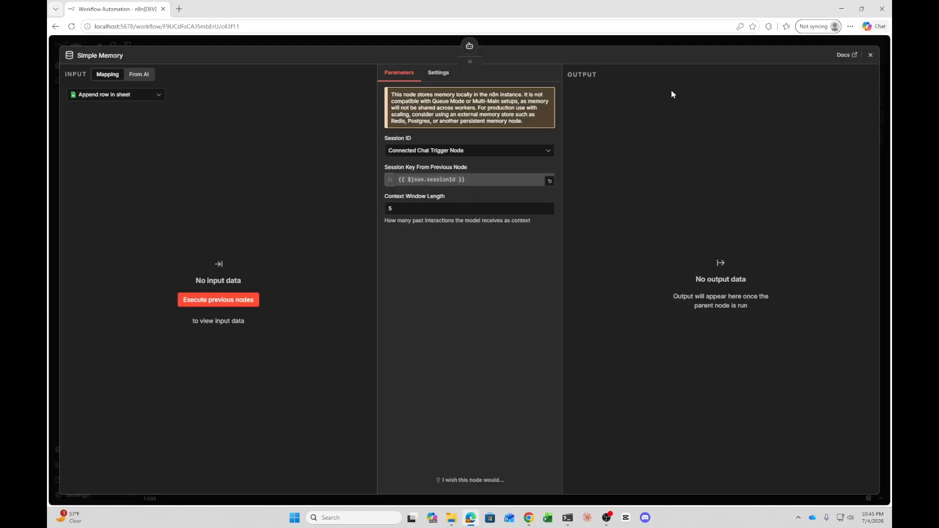
pyautogui.click(871, 55)
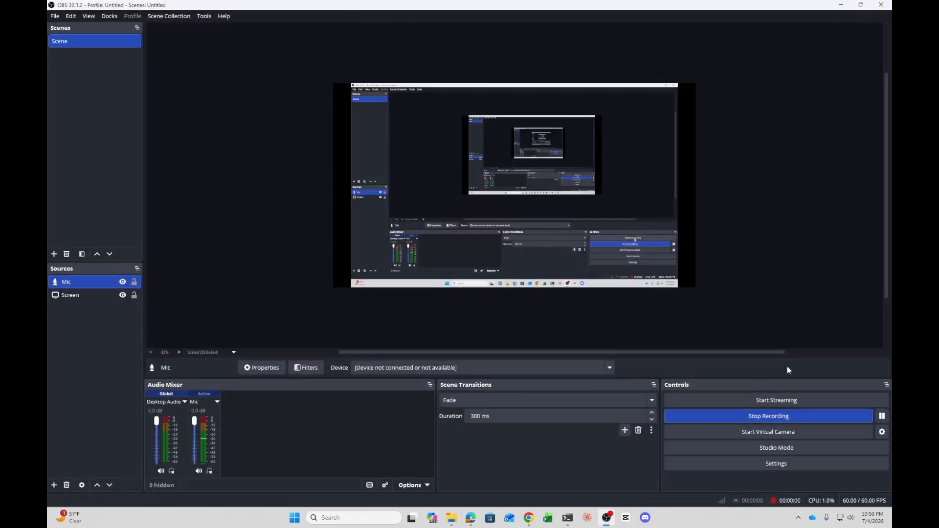
pyautogui.click(842, 5)
pyautogui.click(858, 33)
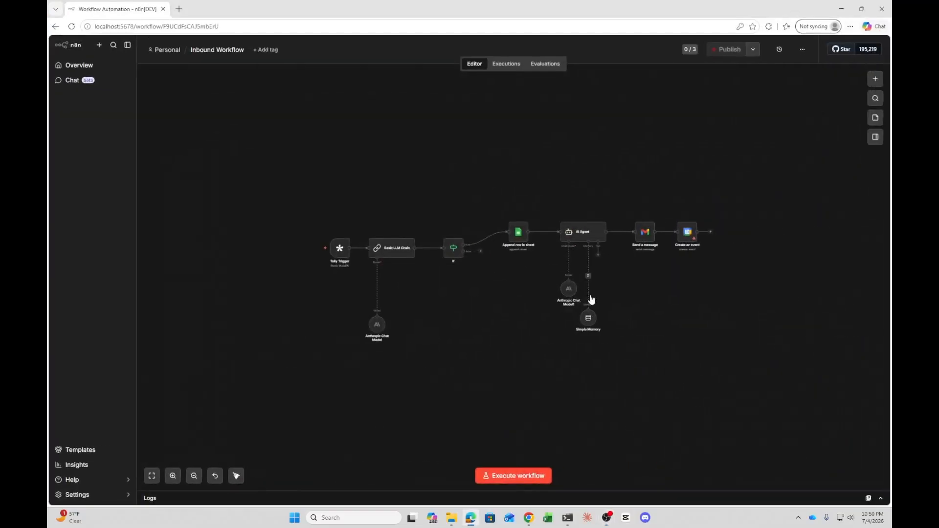
pyautogui.click(172, 477)
pyautogui.click(172, 477)
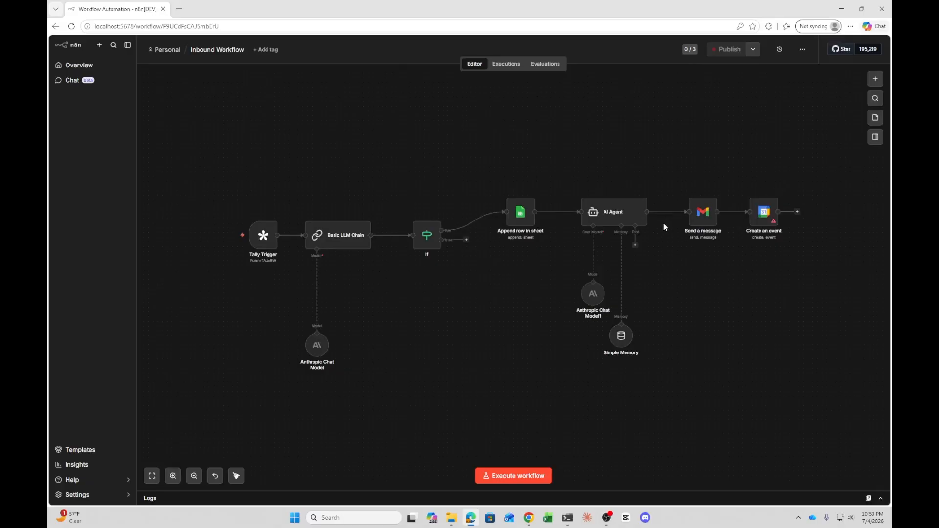
# Open the Send a message Gmail node and inspect its To, Subject and Message settings
pyautogui.doubleClick(705, 215)
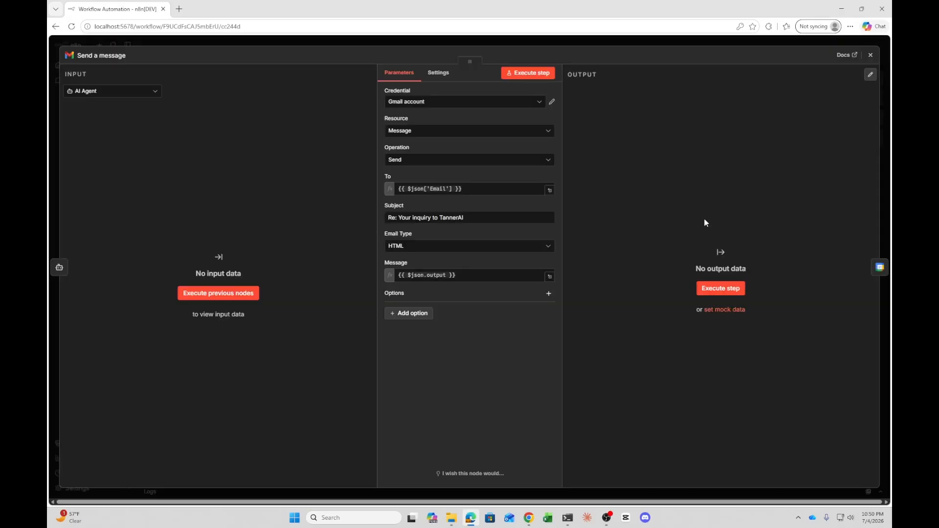
pyautogui.click(873, 57)
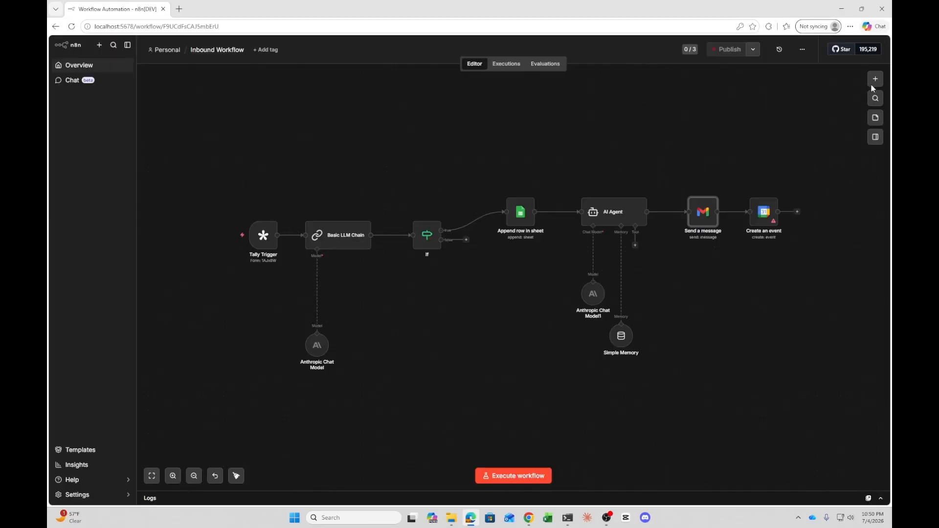
pyautogui.doubleClick(707, 218)
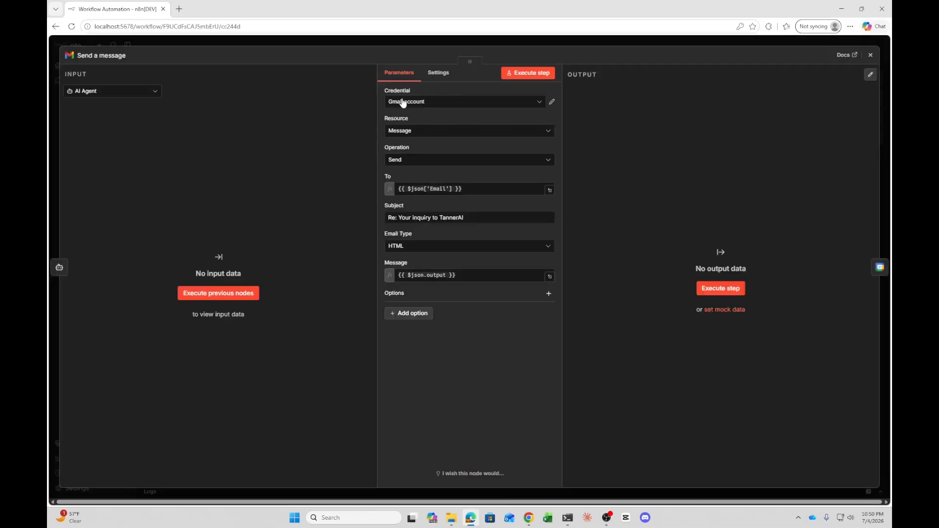
pyautogui.click(397, 188)
pyautogui.click(453, 174)
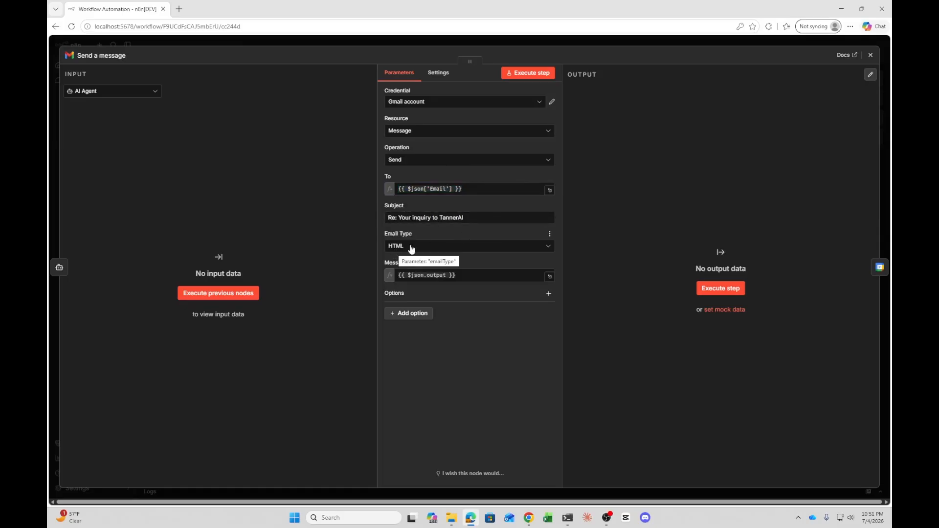
pyautogui.click(870, 58)
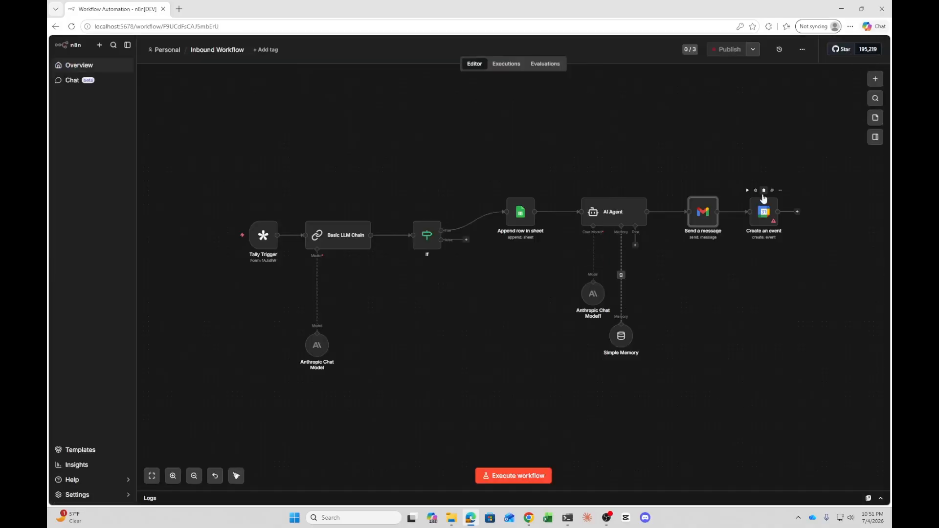
# Open the Create an event node and select the account's calendar, with resource Event and operation Create
pyautogui.doubleClick(766, 218)
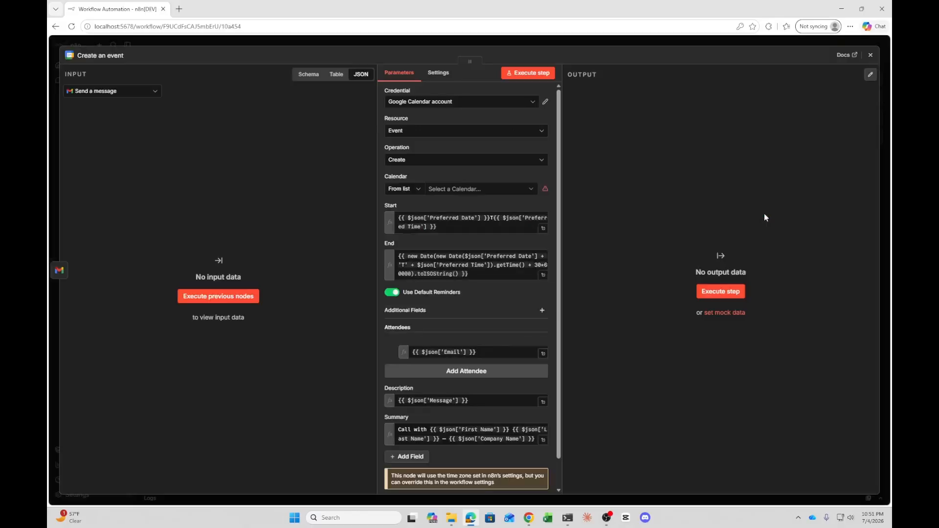
pyautogui.click(479, 188)
pyautogui.click(451, 235)
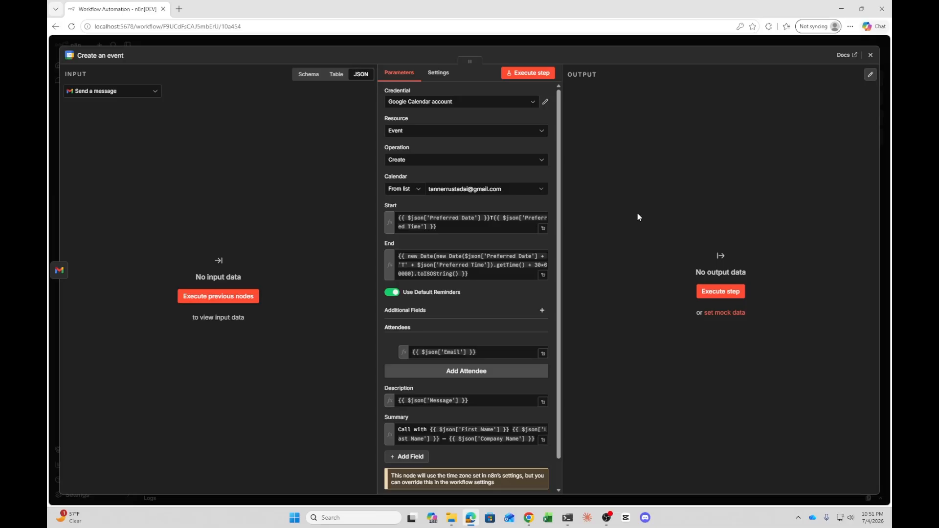
pyautogui.click(413, 132)
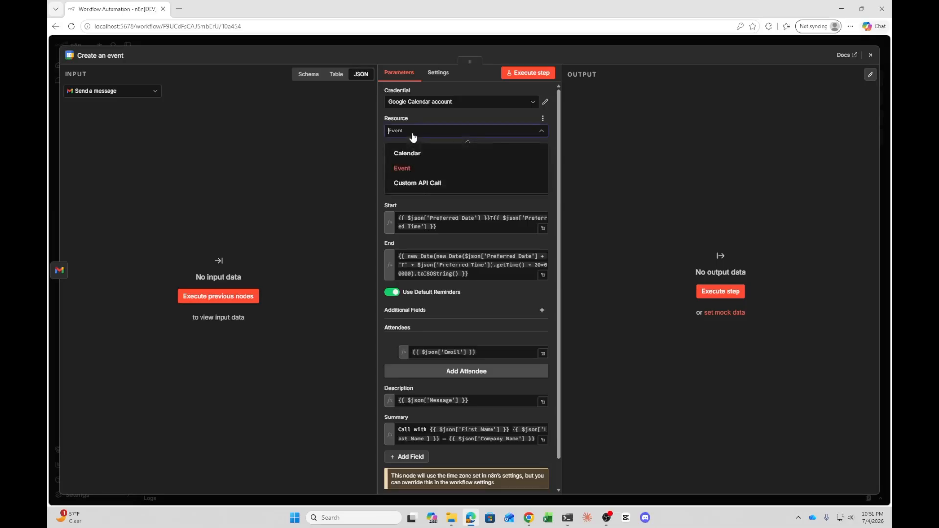
pyautogui.click(421, 169)
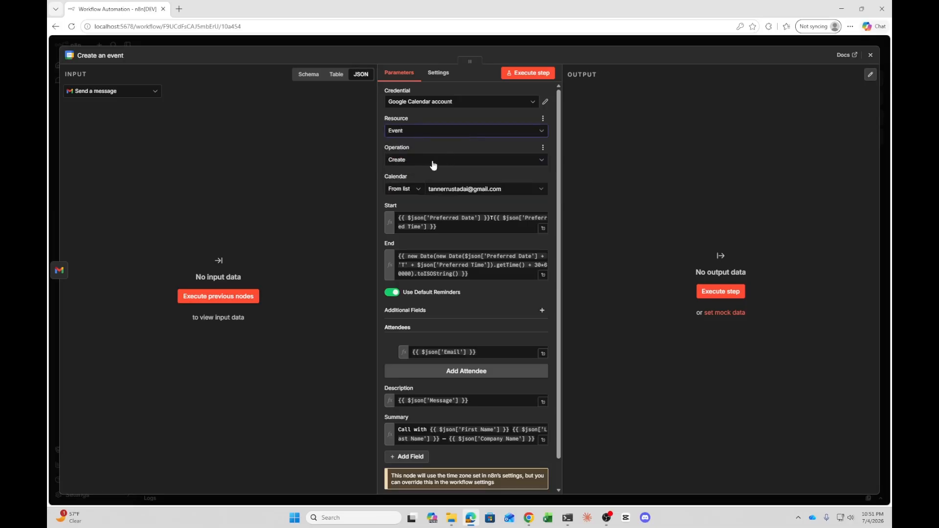
pyautogui.click(433, 161)
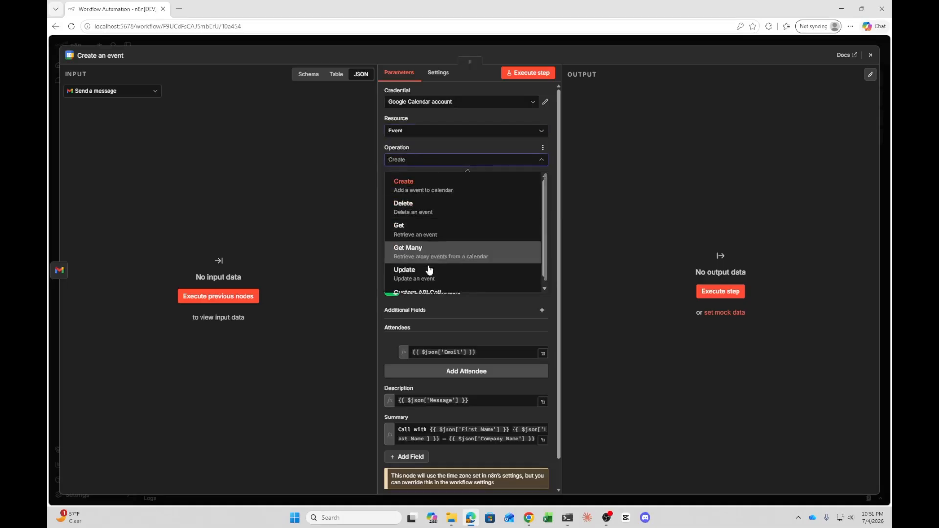
pyautogui.click(424, 188)
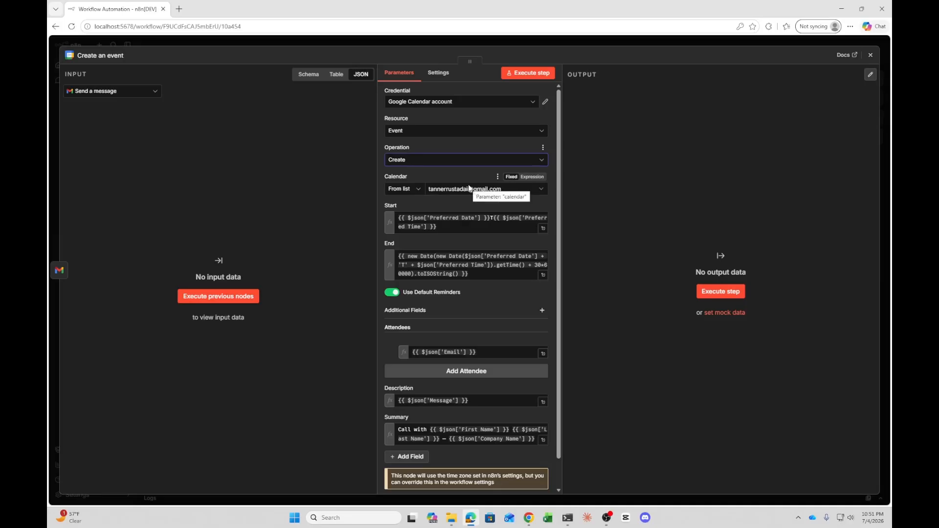
# Inspect the Start and End time expressions of the event in the expanded expression editor
pyautogui.click(543, 228)
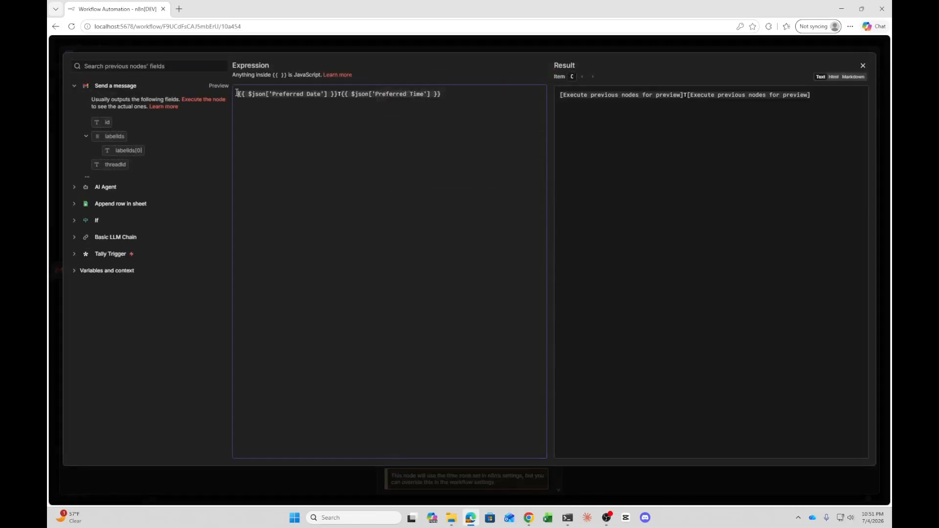
pyautogui.moveTo(237, 94); pyautogui.dragTo(457, 100)
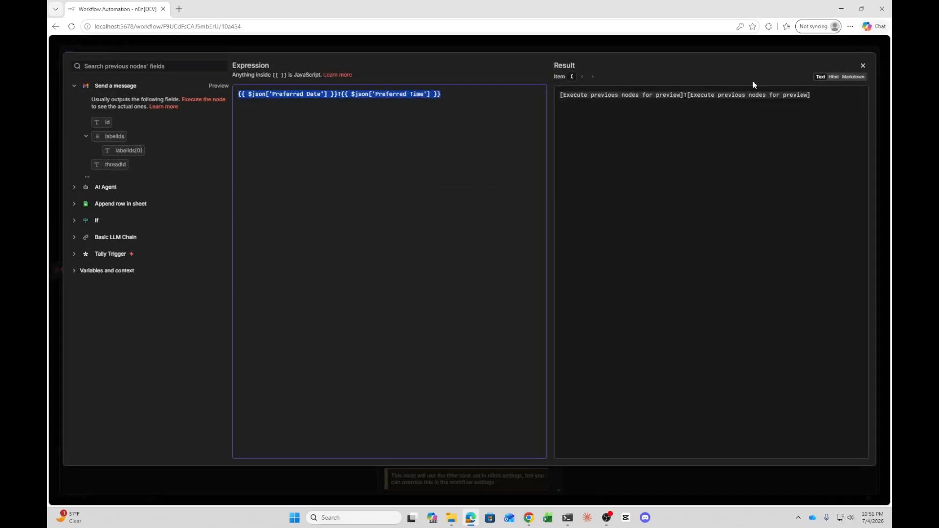
pyautogui.click(862, 65)
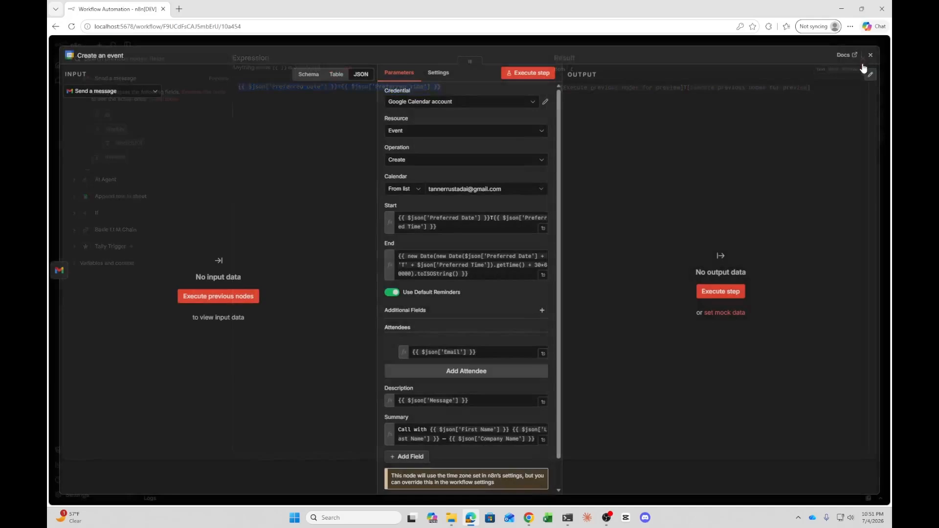
pyautogui.click(543, 275)
pyautogui.moveTo(237, 93); pyautogui.dragTo(446, 100)
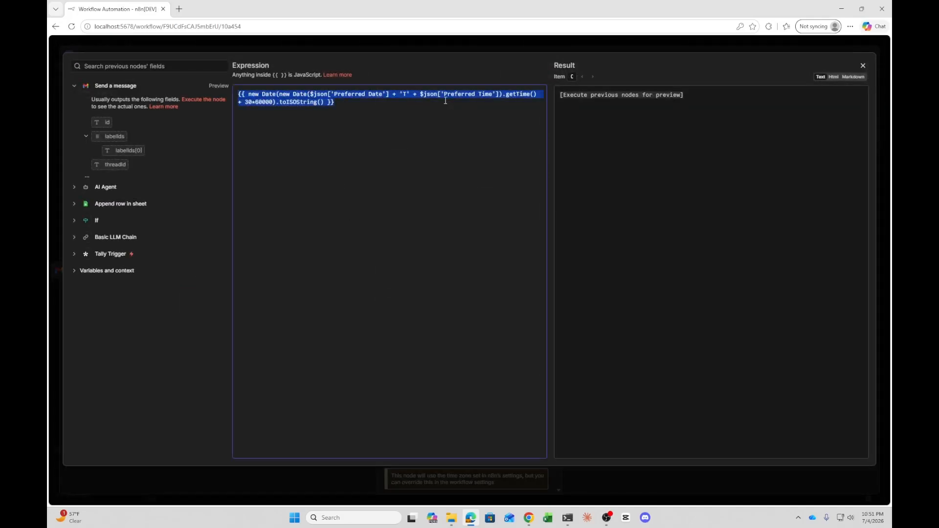
pyautogui.click(862, 65)
# Review the Attendees, Description and Summary expressions, then close the Create an event node
pyautogui.scroll(-1, 424, 323)
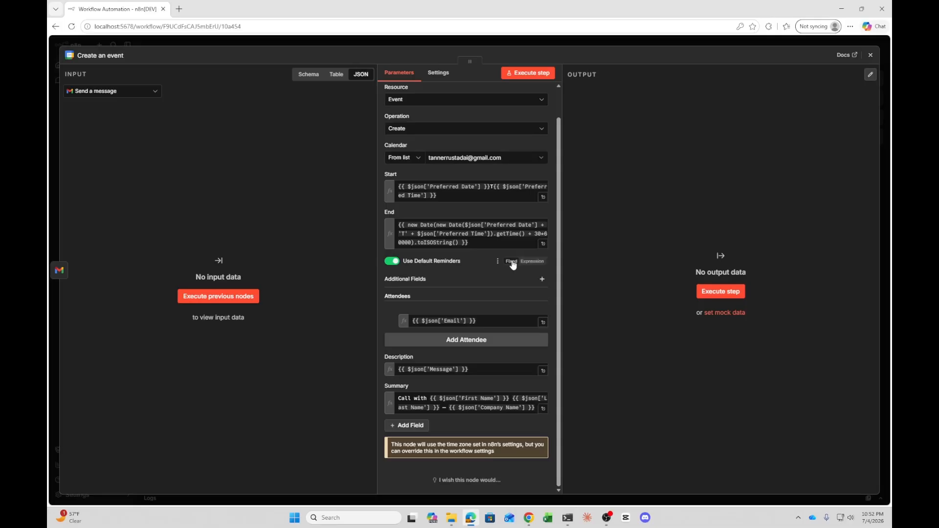
pyautogui.click(488, 323)
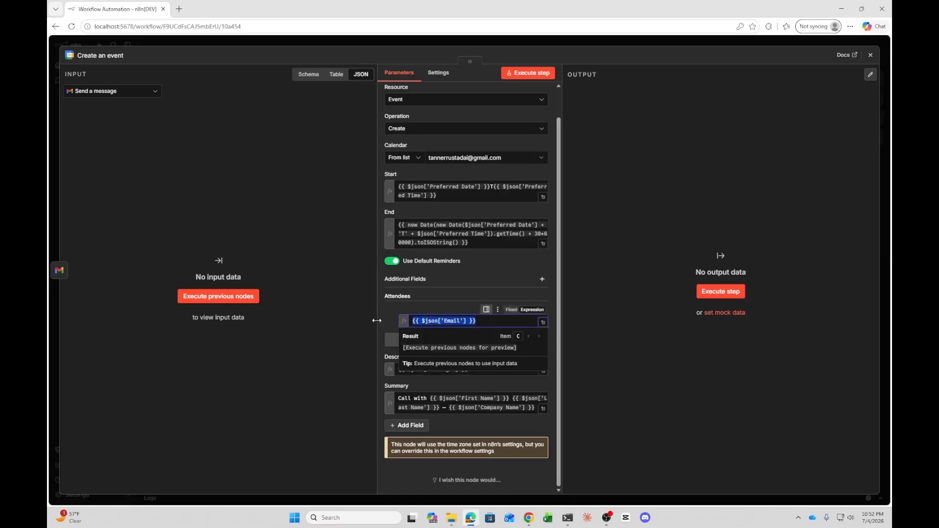
pyautogui.click(448, 301)
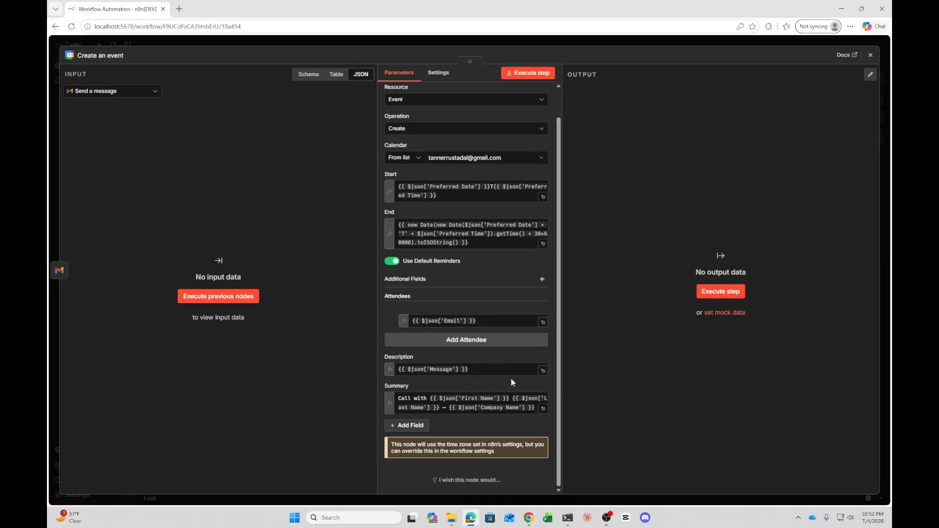
pyautogui.tripleClick(484, 373)
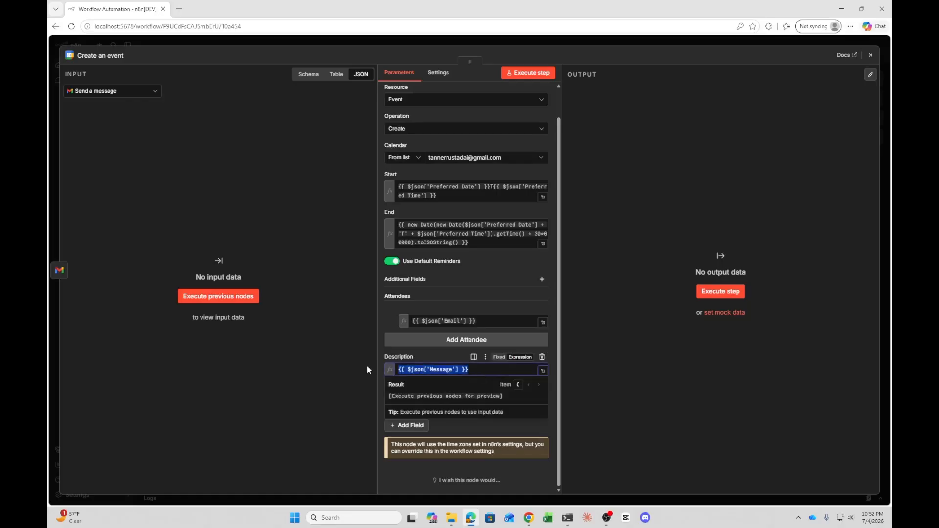
pyautogui.click(423, 357)
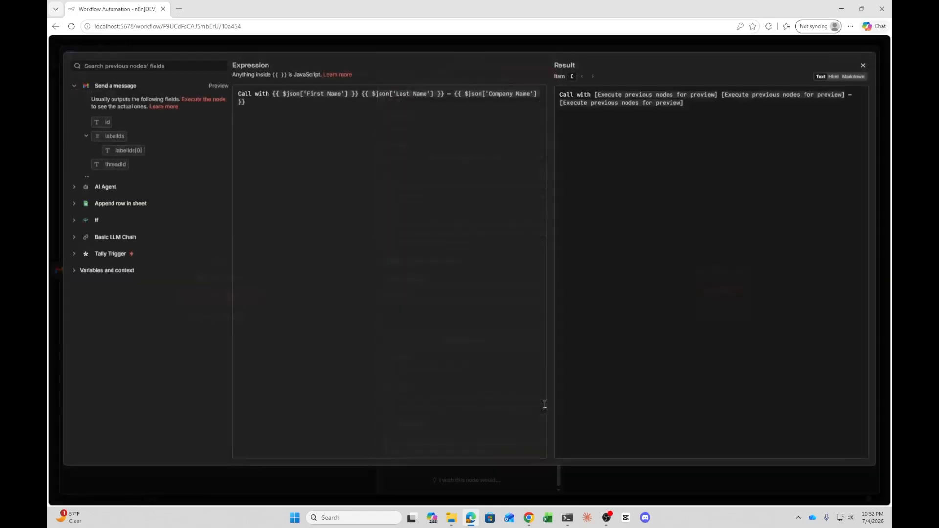
pyautogui.click(542, 409)
pyautogui.moveTo(236, 95); pyautogui.dragTo(529, 106)
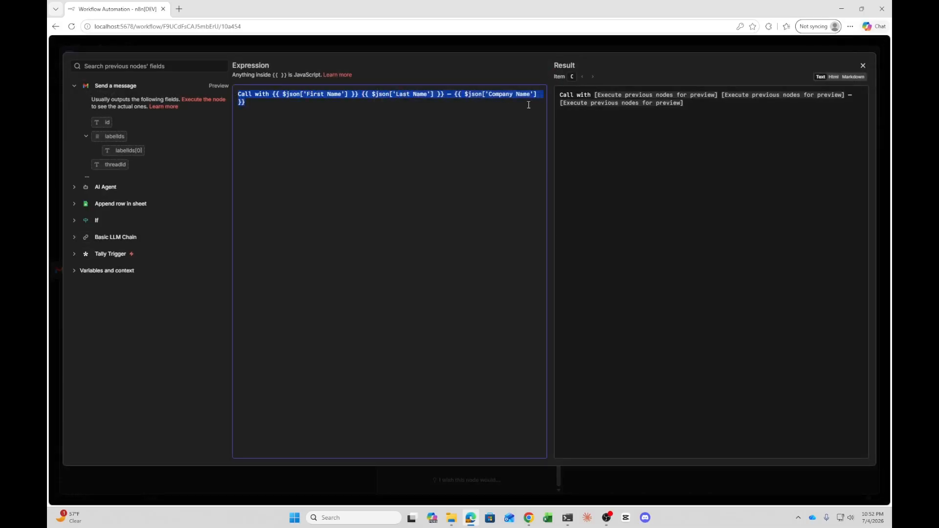
pyautogui.click(864, 66)
pyautogui.click(871, 52)
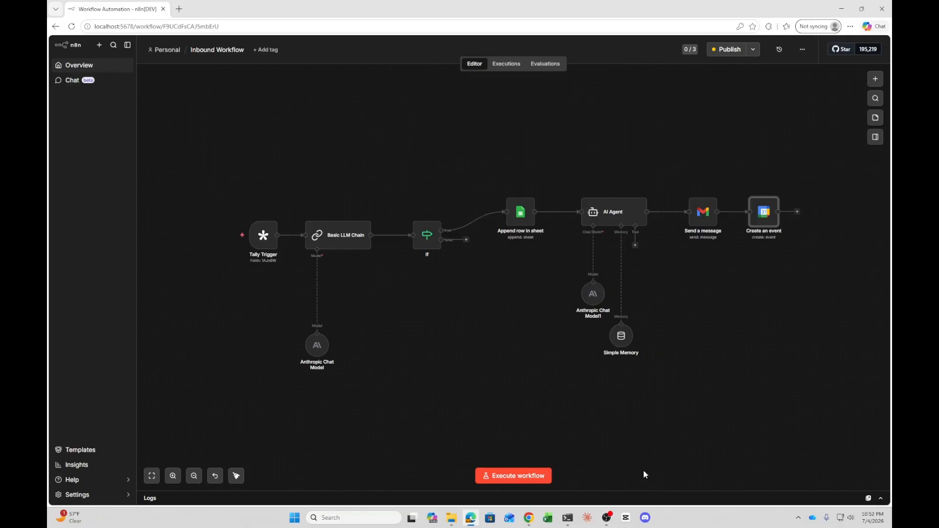
pyautogui.moveTo(611, 521)
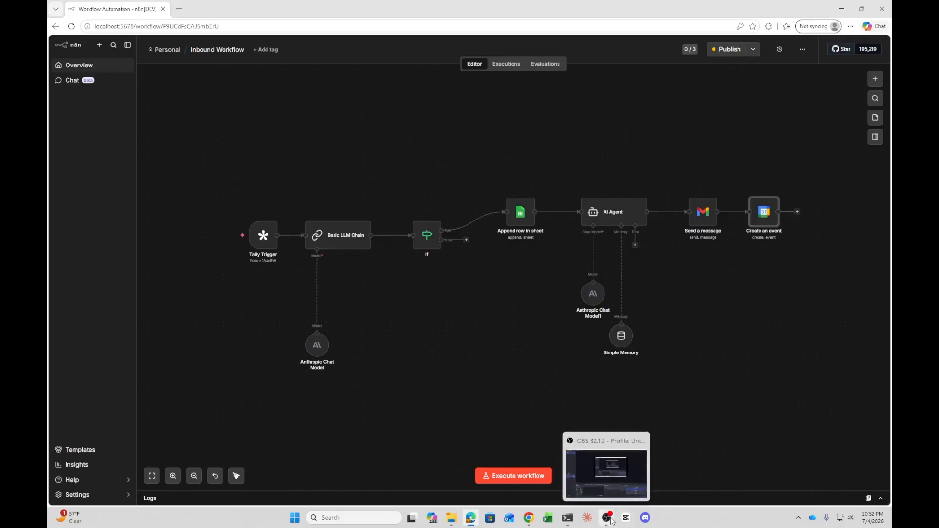
pyautogui.click(612, 522)
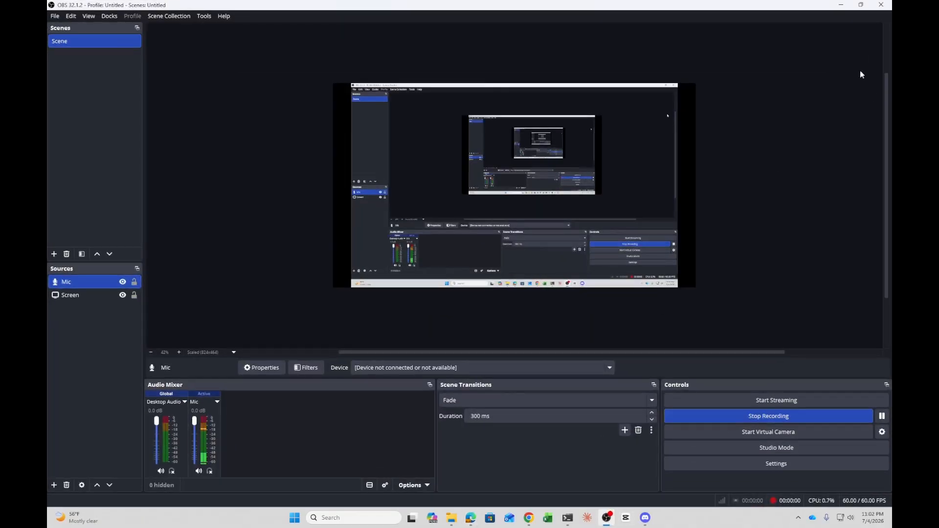
pyautogui.click(841, 4)
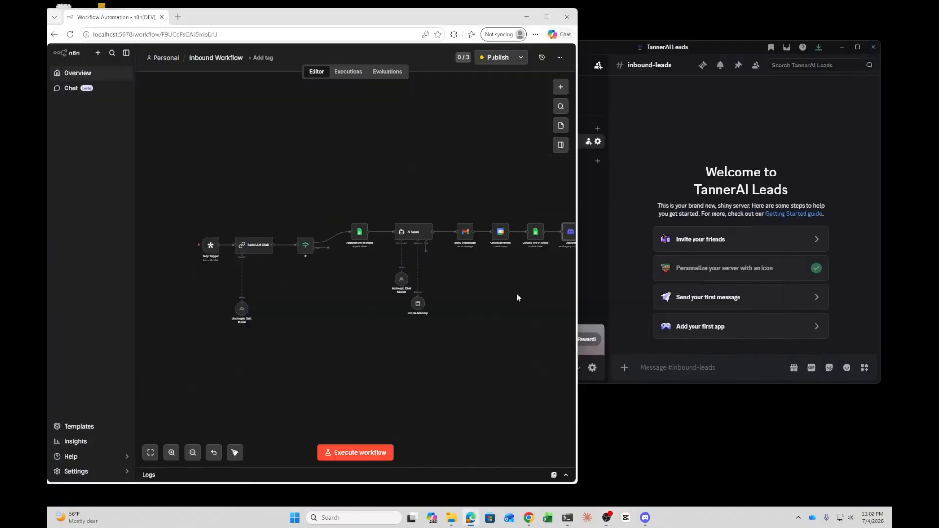
pyautogui.click(547, 17)
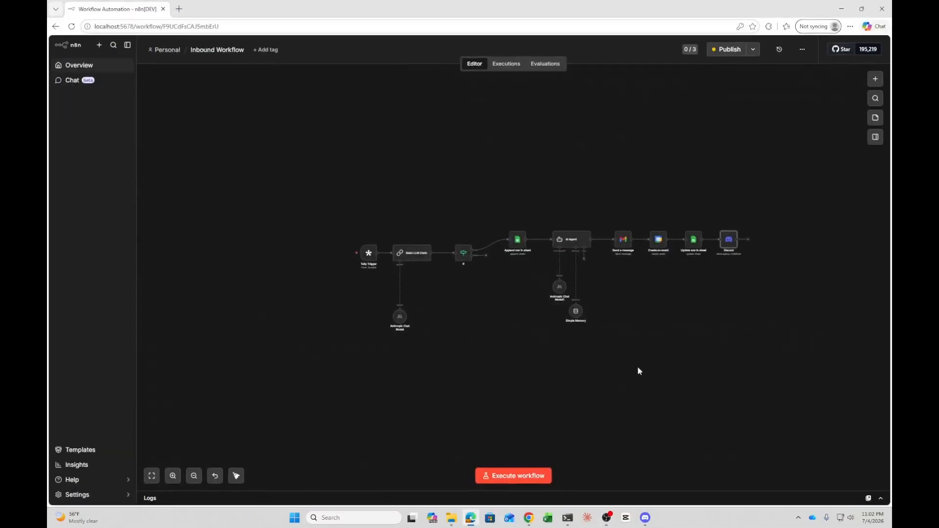
# Move the Tally Trigger, Basic LLM Chain with its model, If and Append row in sheet nodes up into a top row
pyautogui.click(215, 476)
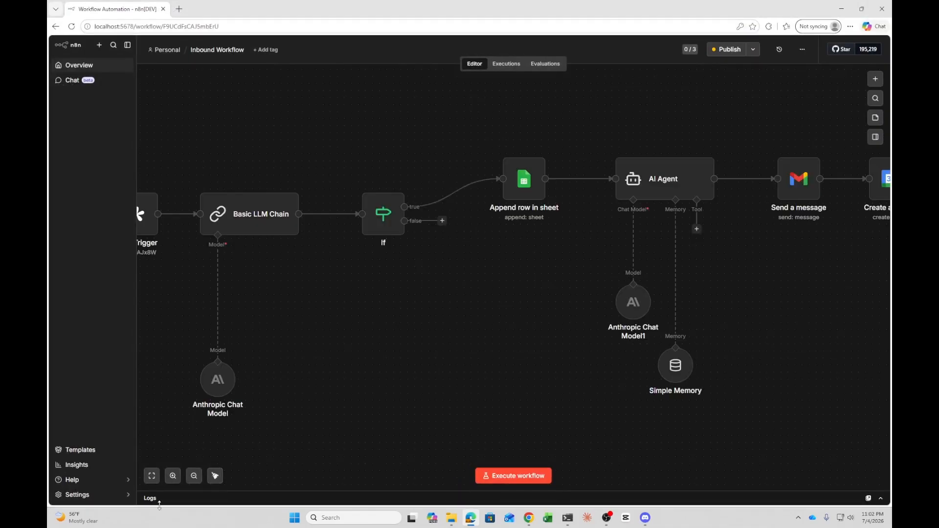
pyautogui.click(194, 476)
pyautogui.click(194, 476)
pyautogui.click(193, 476)
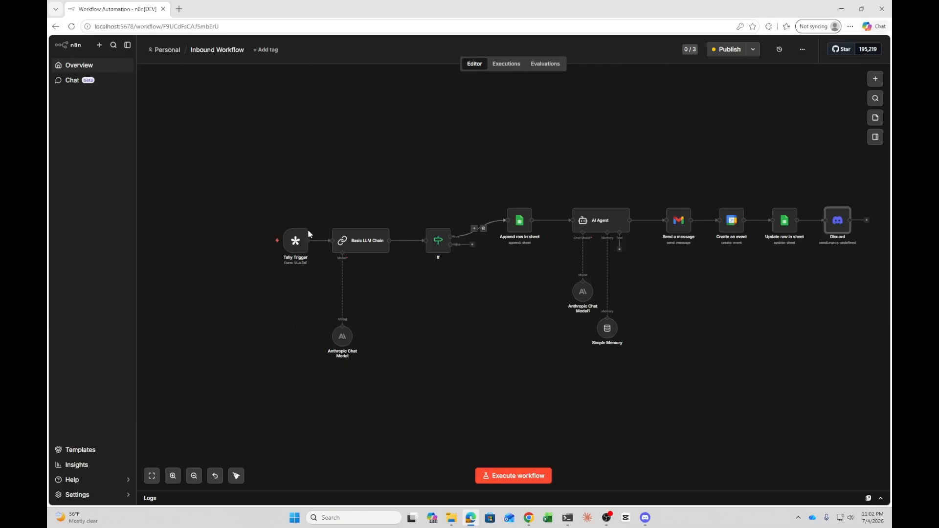
pyautogui.moveTo(291, 226); pyautogui.dragTo(185, 137)
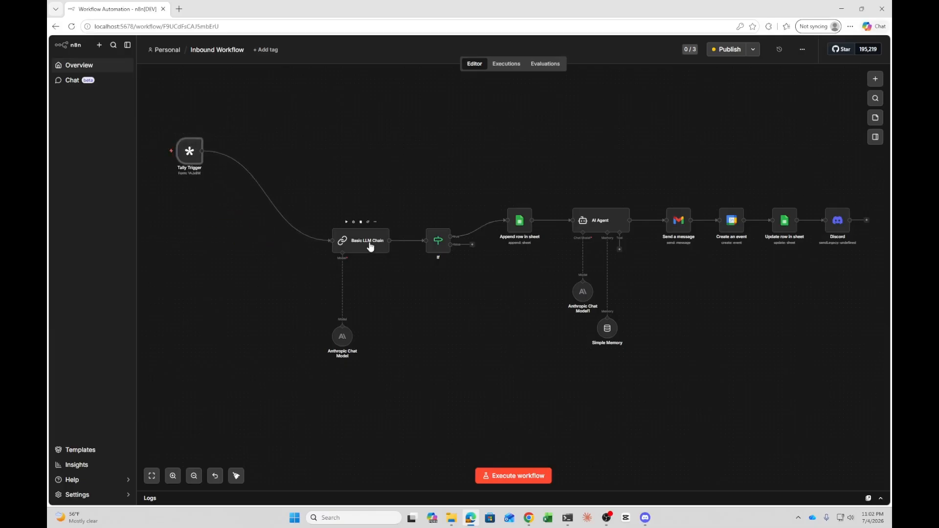
pyautogui.moveTo(369, 241); pyautogui.dragTo(279, 151)
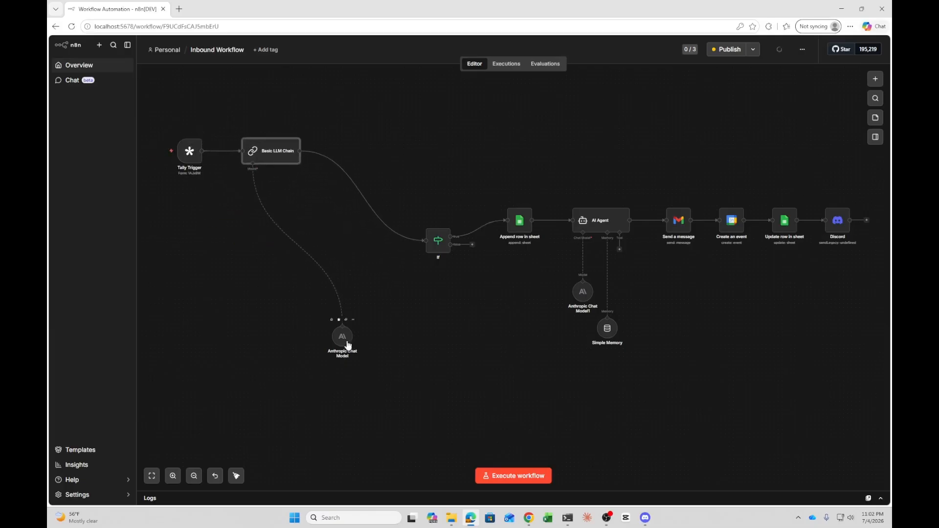
pyautogui.moveTo(345, 337); pyautogui.dragTo(257, 219)
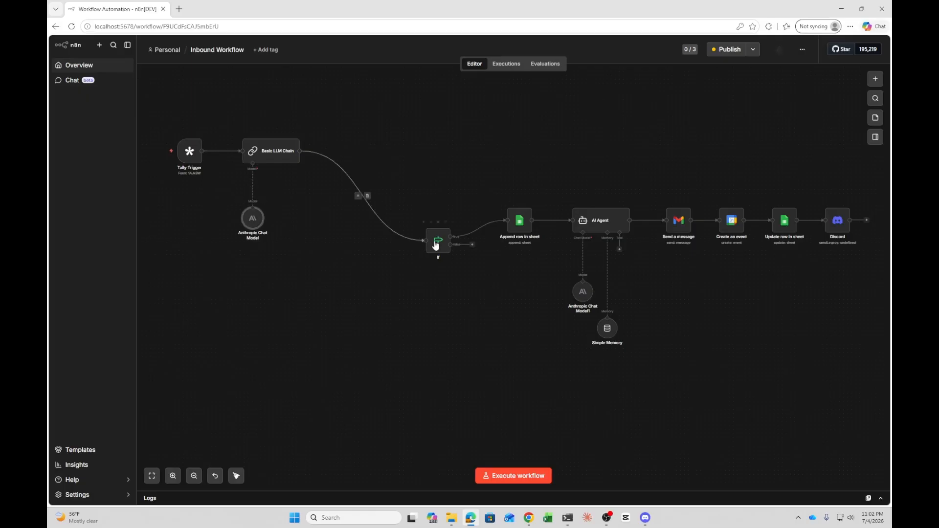
pyautogui.moveTo(435, 240); pyautogui.dragTo(346, 150)
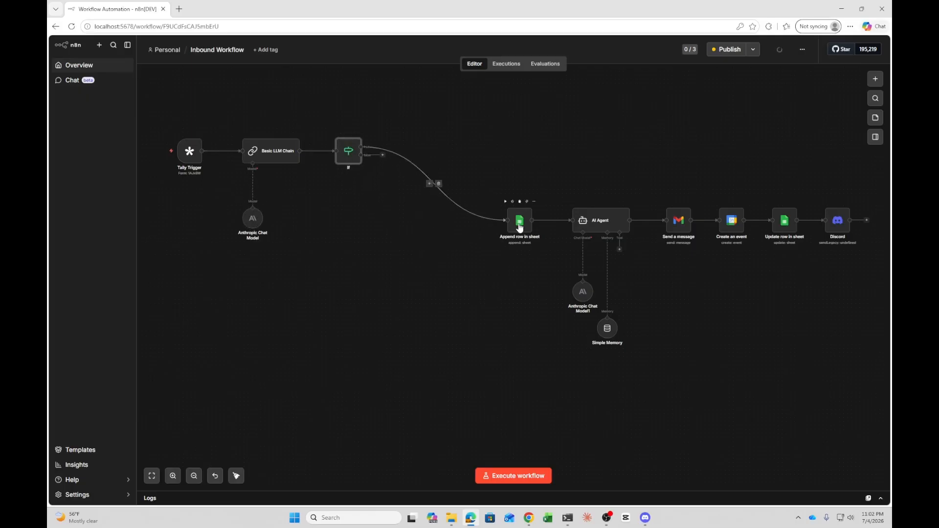
pyautogui.moveTo(518, 219); pyautogui.dragTo(430, 146)
pyautogui.moveTo(593, 218); pyautogui.dragTo(517, 137)
pyautogui.moveTo(430, 147); pyautogui.dragTo(426, 134)
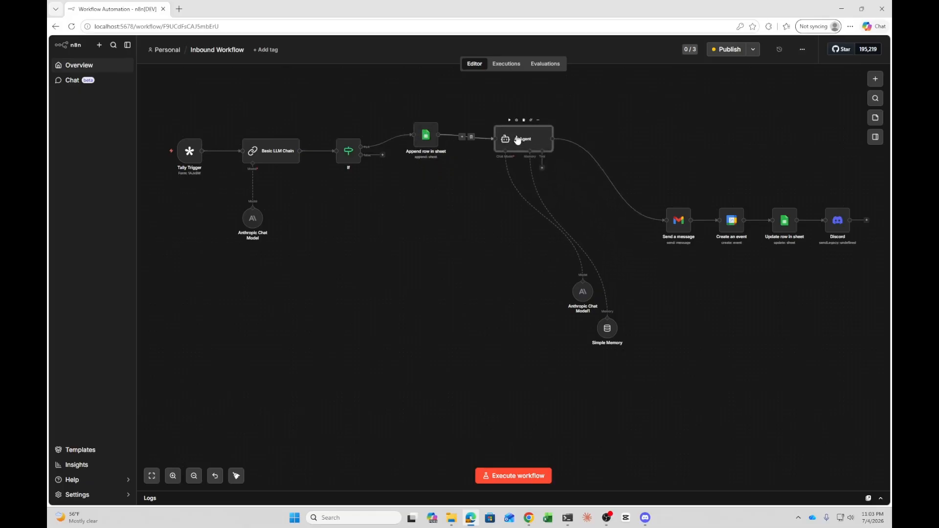
# Move the AI Agent with its model and memory, plus the Gmail, Calendar, Update row and Discord nodes, up beside them
pyautogui.moveTo(516, 139); pyautogui.dragTo(507, 180)
pyautogui.moveTo(574, 289); pyautogui.dragTo(485, 257)
pyautogui.moveTo(607, 326); pyautogui.dragTo(516, 297)
pyautogui.moveTo(673, 226); pyautogui.dragTo(598, 181)
pyautogui.moveTo(731, 226); pyautogui.dragTo(657, 185)
pyautogui.moveTo(785, 221); pyautogui.dragTo(719, 183)
pyautogui.moveTo(832, 218); pyautogui.dragTo(776, 177)
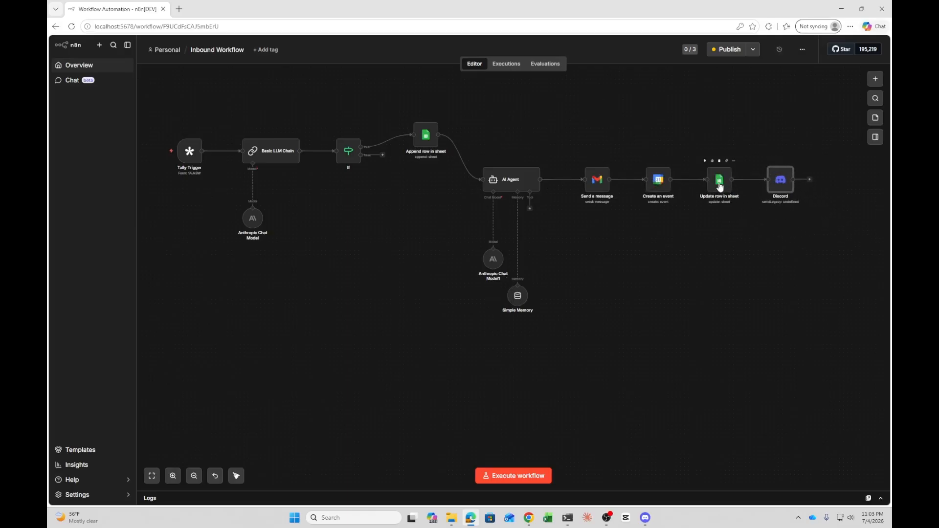
# Open the Update row in sheet node and review its document, match column and values to update, then close it
pyautogui.doubleClick(718, 183)
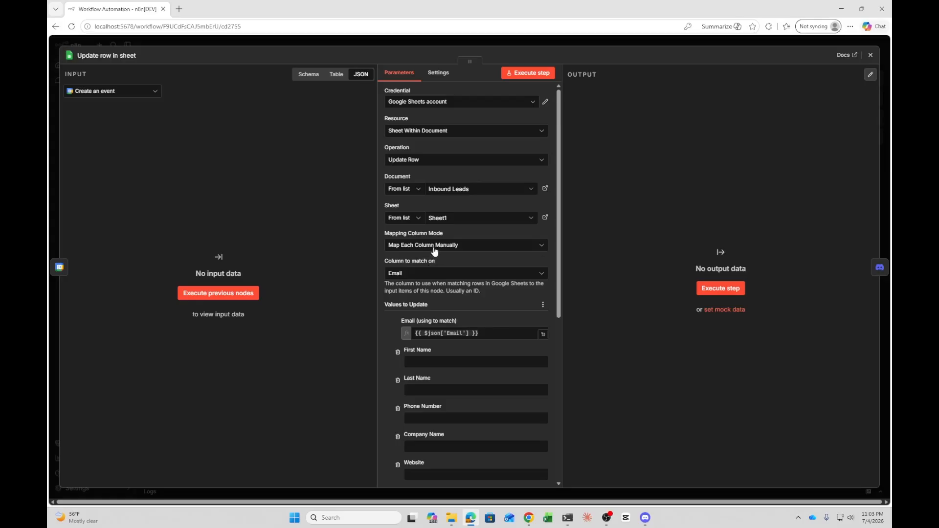
pyautogui.scroll(-2, 436, 252)
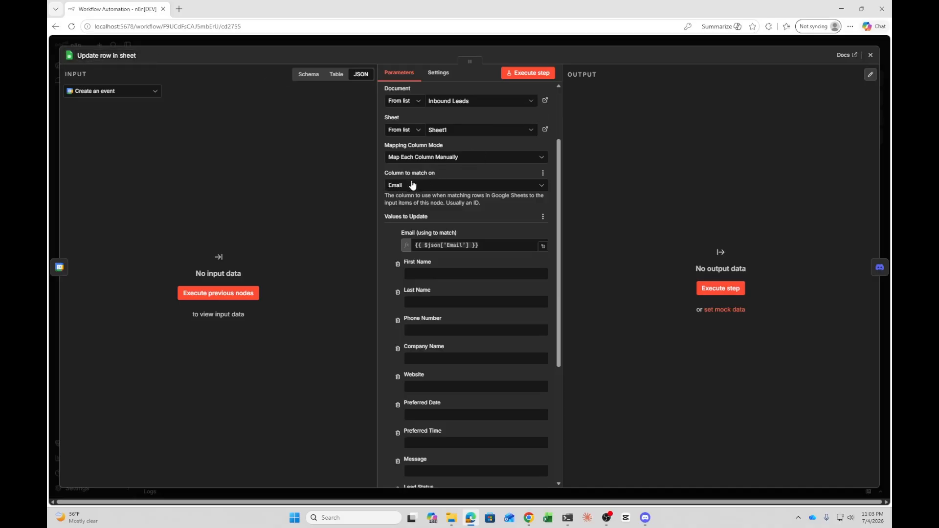
pyautogui.scroll(-3, 412, 185)
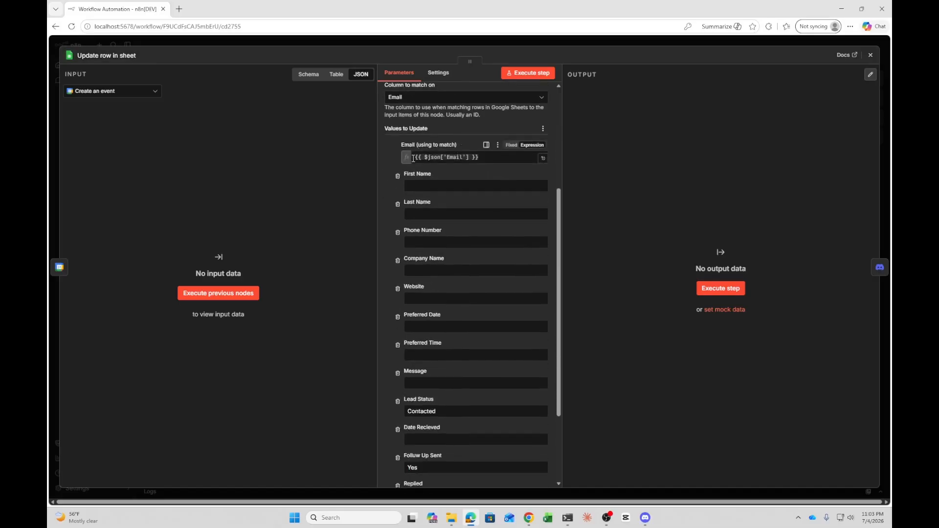
pyautogui.click(484, 156)
pyautogui.click(657, 202)
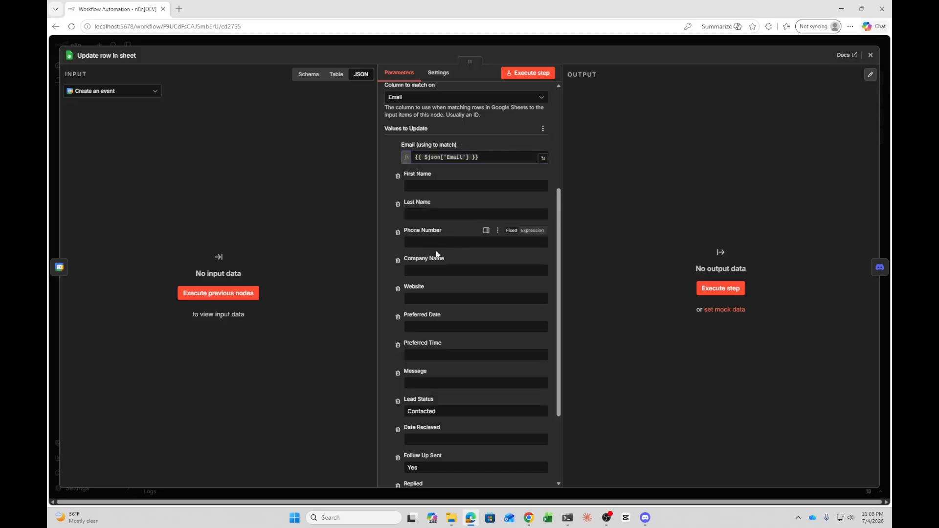
pyautogui.scroll(-4, 482, 230)
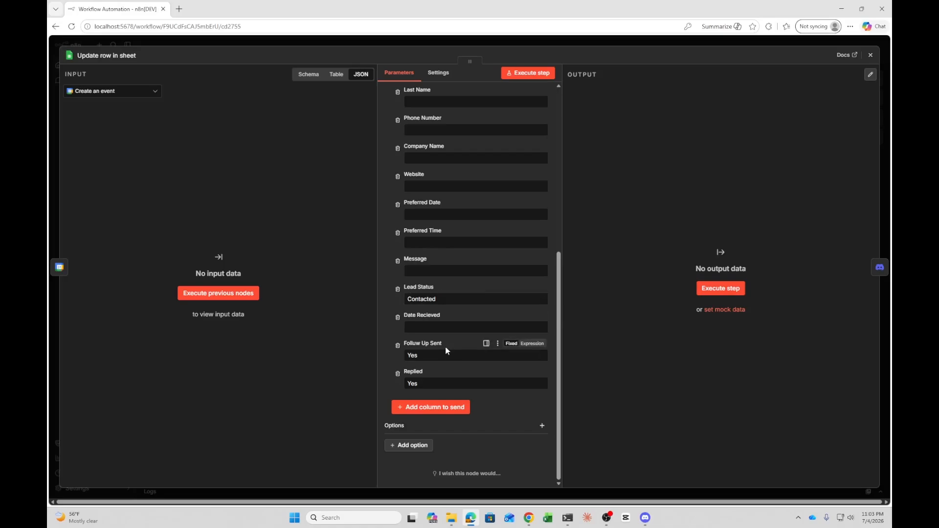
pyautogui.click(871, 55)
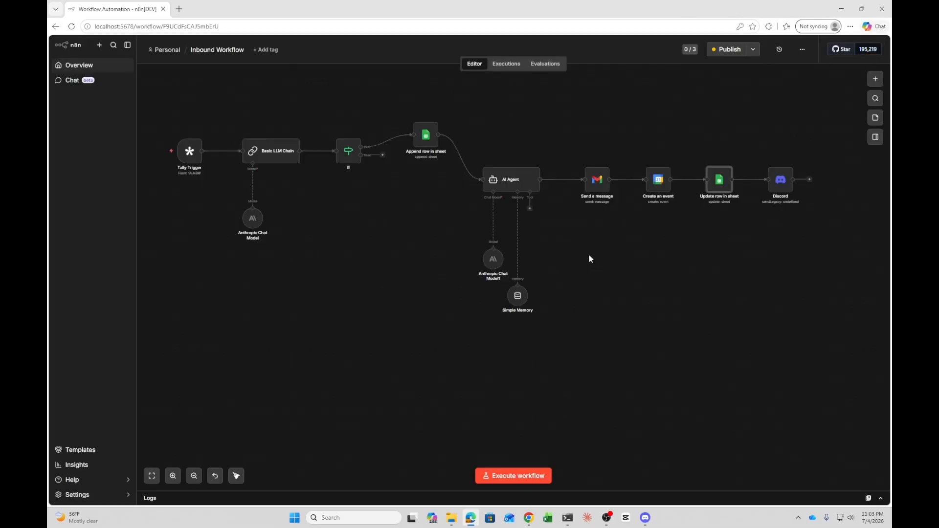
# Open the Discord node and inspect its webhook message expression in the expanded editor
pyautogui.doubleClick(776, 187)
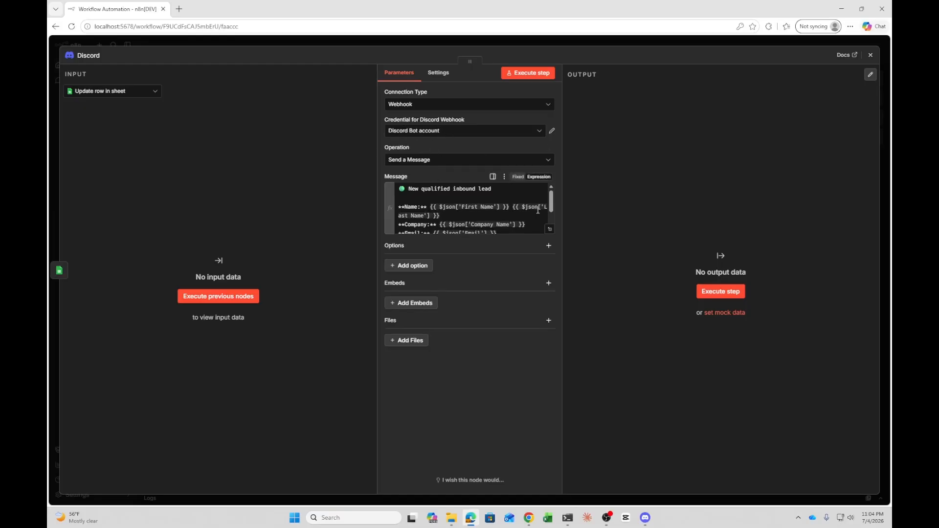
pyautogui.click(550, 229)
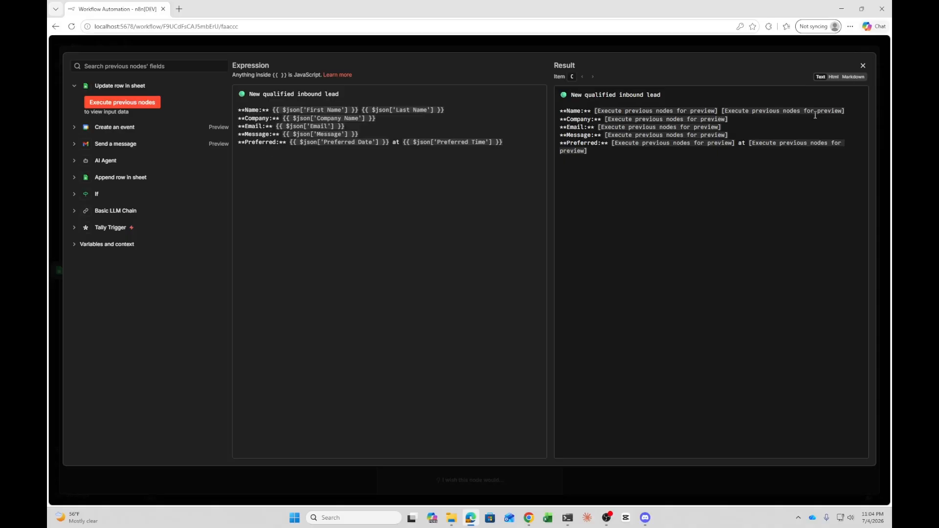
pyautogui.click(863, 66)
# Switch to Discord, view the inbound-leads channel's webhook integrations, then return and close the Discord node
pyautogui.moveTo(788, 8); pyautogui.dragTo(427, 37)
pyautogui.click(742, 54)
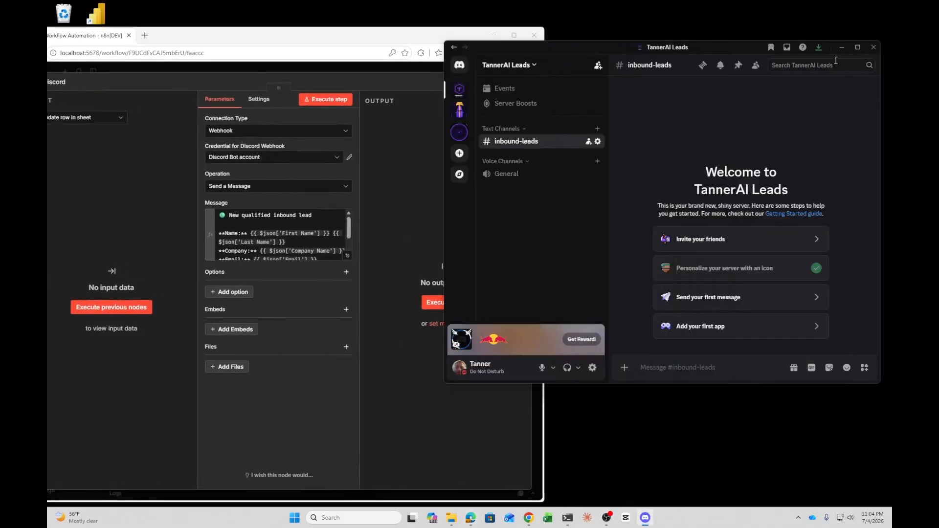
pyautogui.click(858, 47)
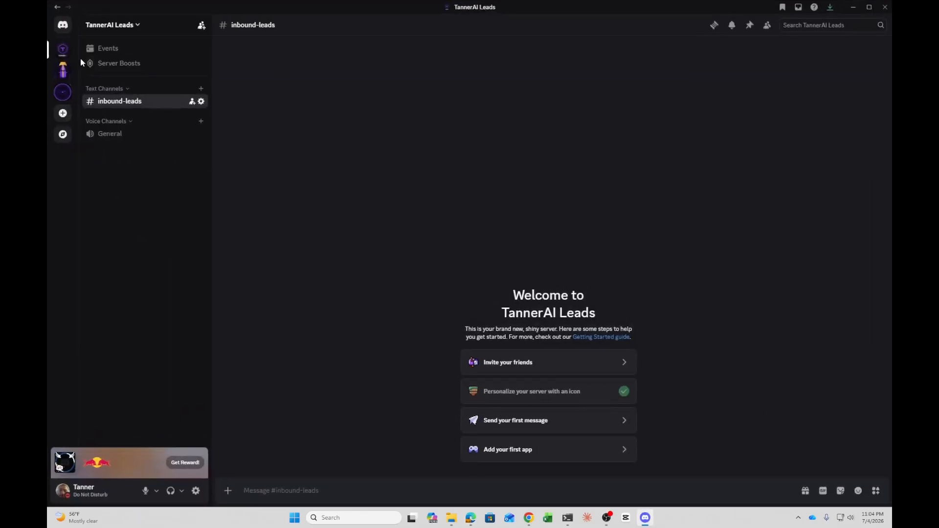
pyautogui.click(115, 25)
pyautogui.click(107, 303)
pyautogui.click(201, 101)
pyautogui.click(281, 90)
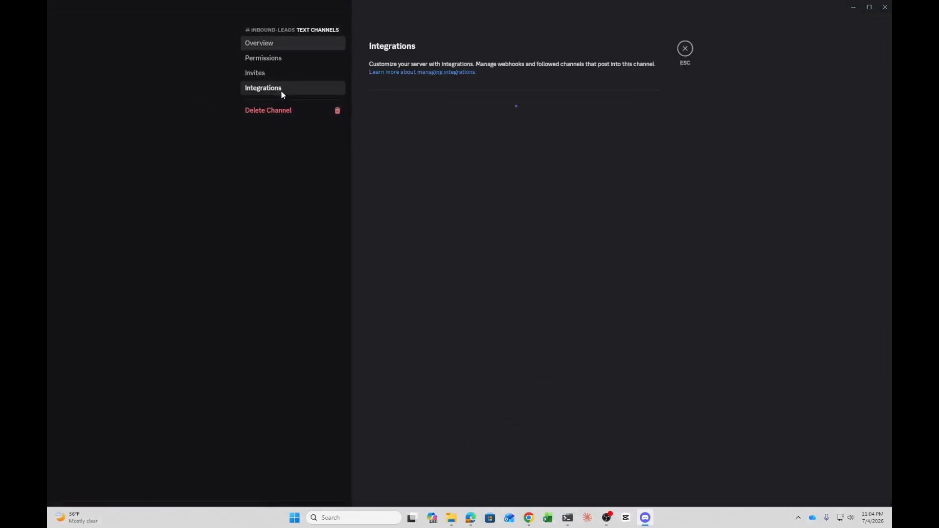
pyautogui.click(632, 125)
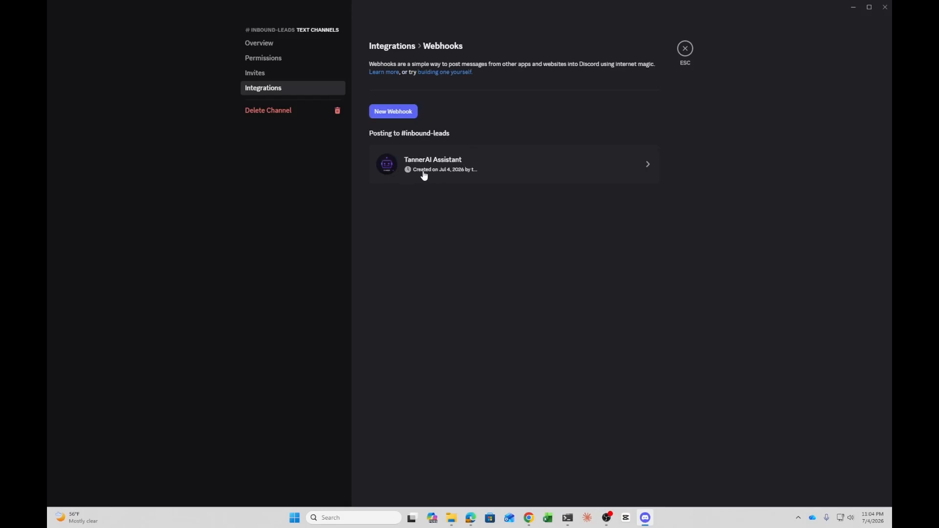
pyautogui.click(686, 49)
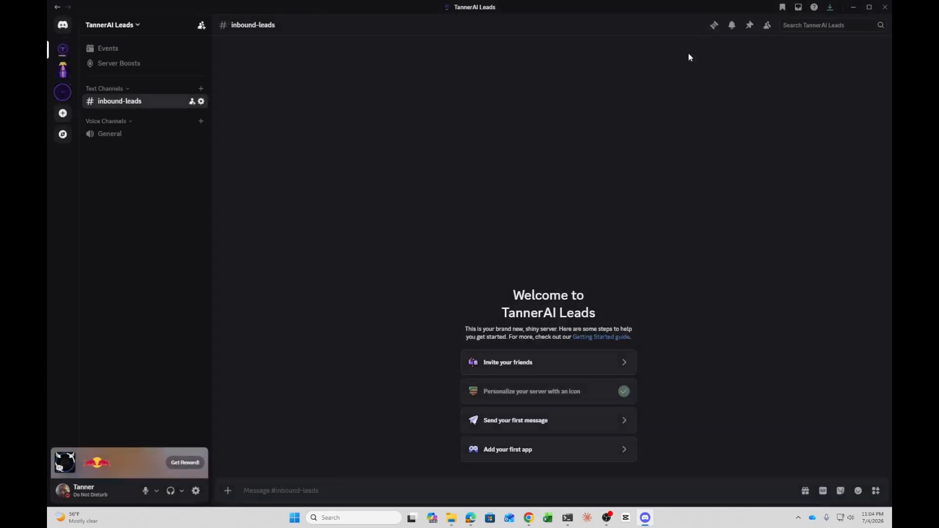
pyautogui.doubleClick(422, 5)
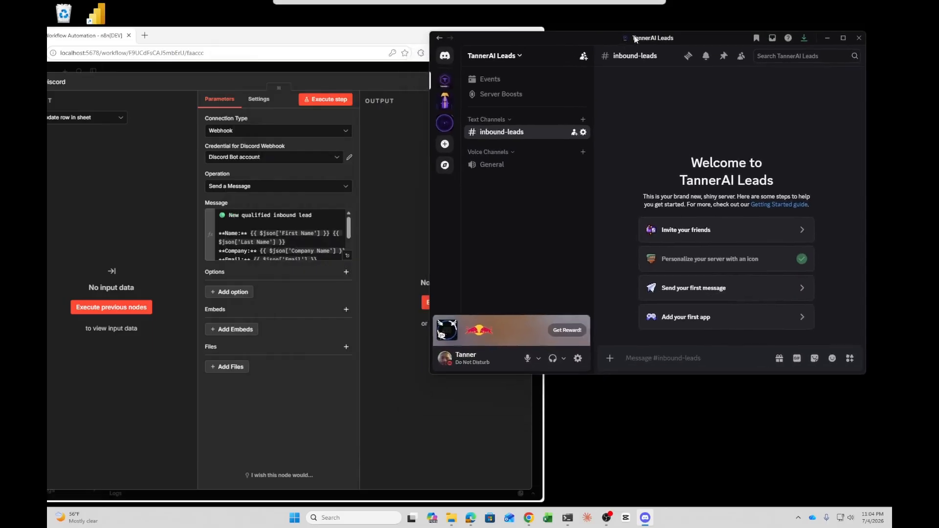
pyautogui.click(827, 38)
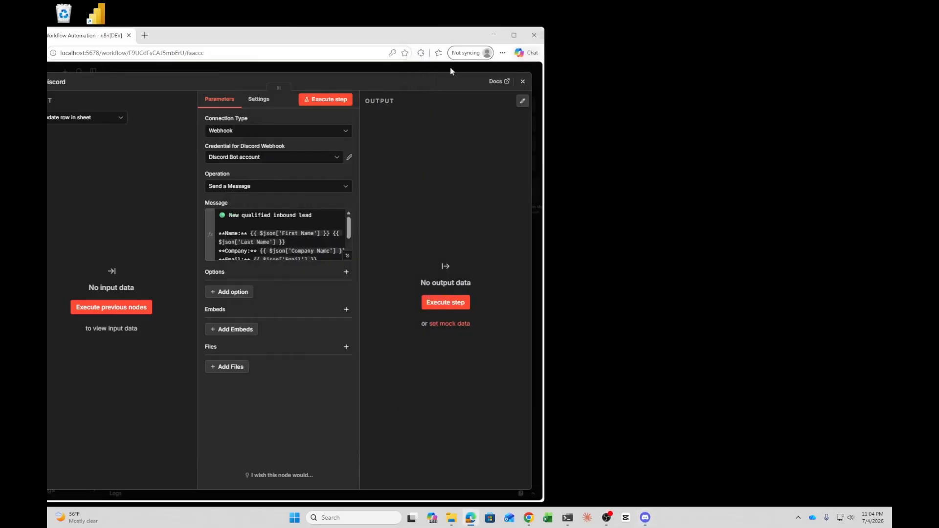
pyautogui.click(514, 35)
pyautogui.click(871, 55)
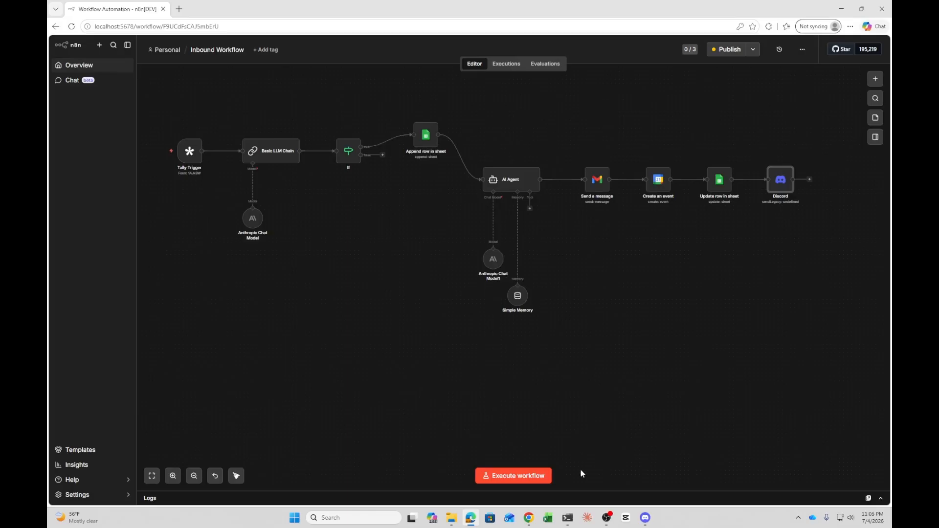
# Publish the workflow under its default version name
pyautogui.moveTo(607, 520)
pyautogui.doubleClick(437, 142)
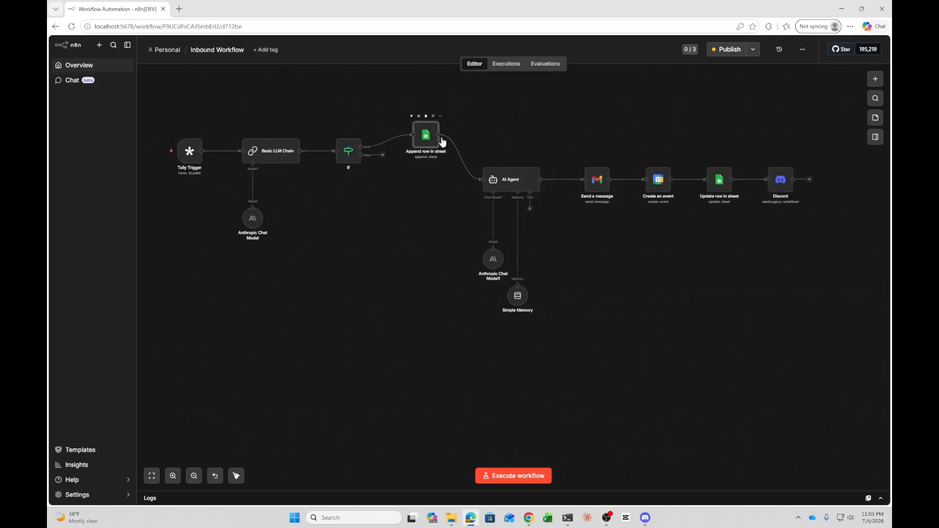
pyautogui.click(870, 54)
pyautogui.click(733, 50)
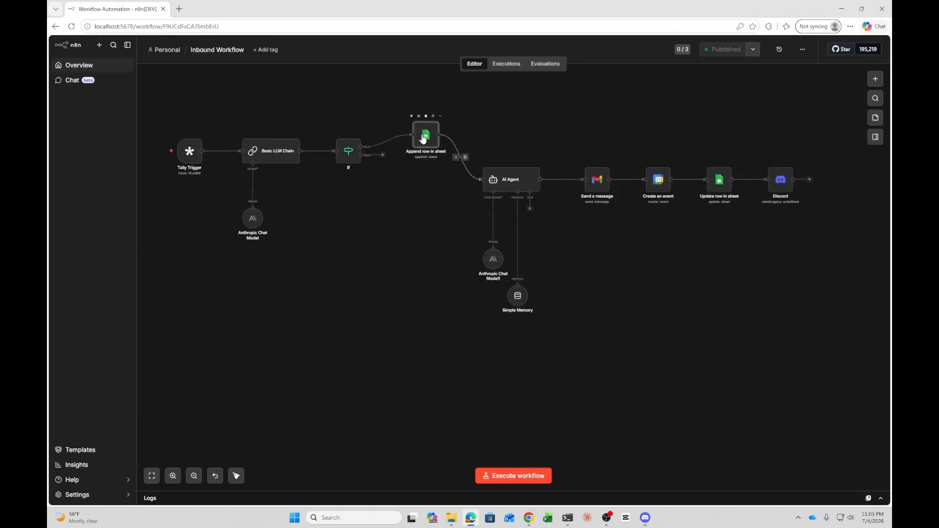
# Open the Append row in sheet node and review its column mappings, then close it
pyautogui.doubleClick(423, 138)
pyautogui.click(871, 55)
pyautogui.moveTo(190, 155)
pyautogui.moveTo(201, 126)
pyautogui.doubleClick(430, 141)
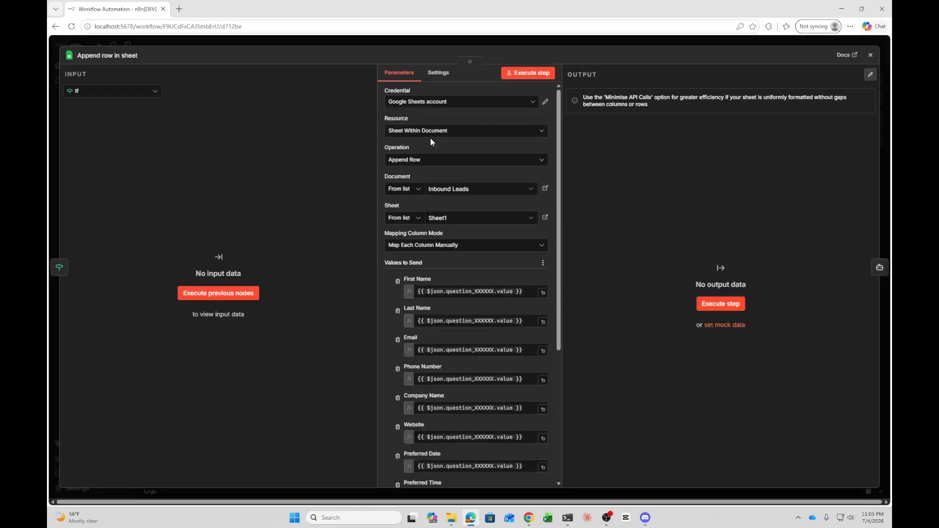
pyautogui.scroll(-4, 478, 333)
pyautogui.scroll(2, 474, 323)
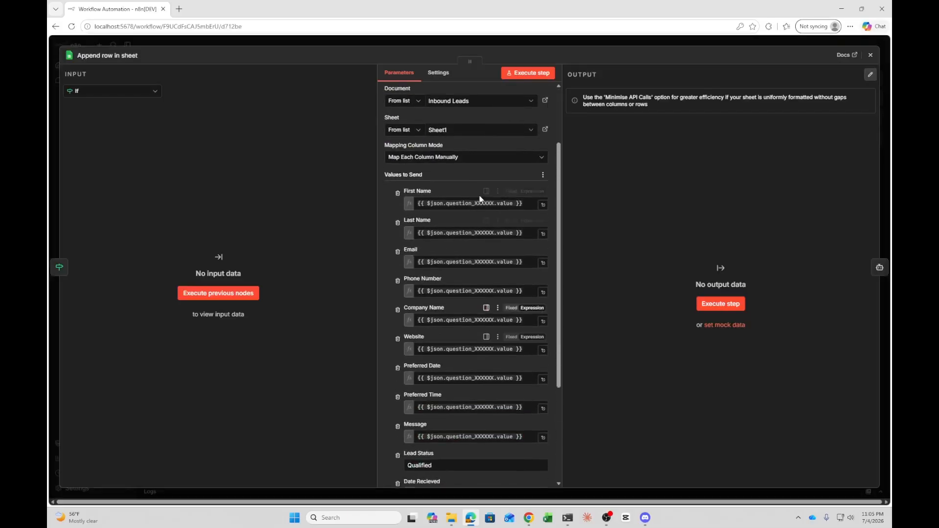
pyautogui.click(872, 55)
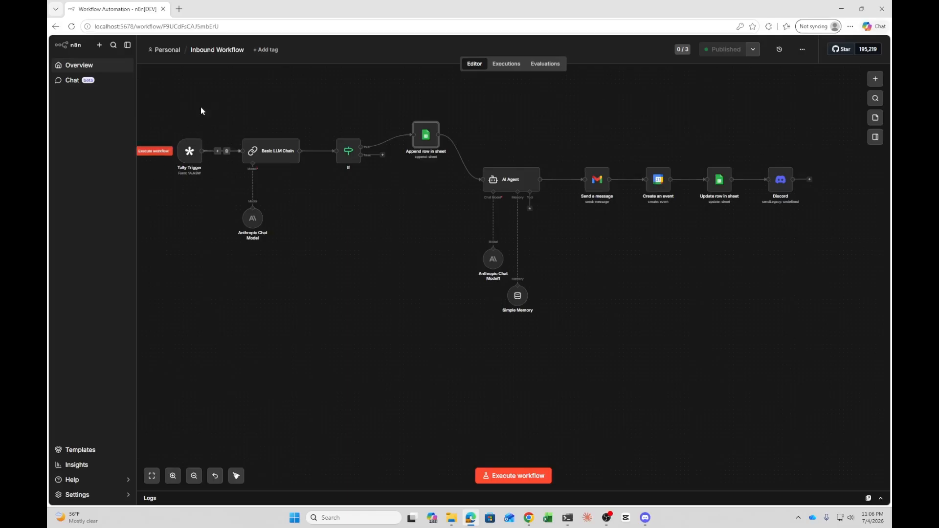
pyautogui.moveTo(269, 154)
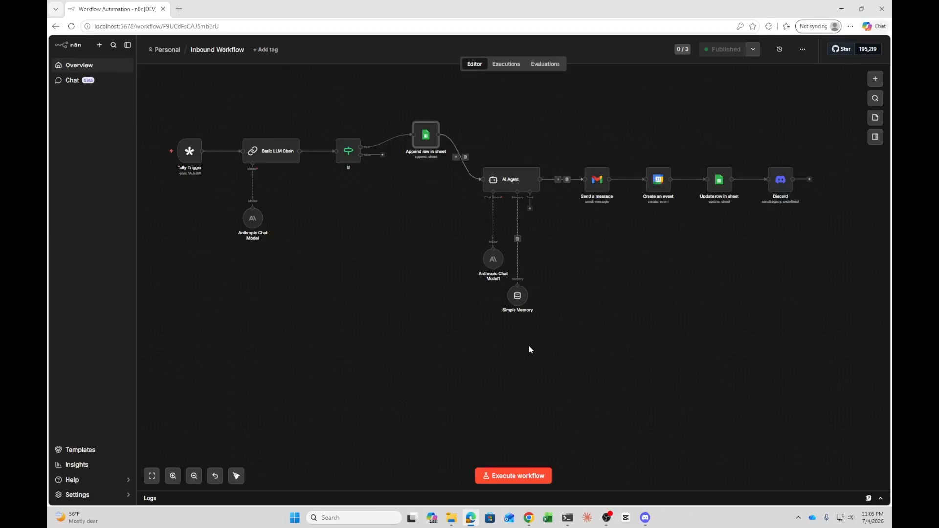
# Open the AI Agent node to review its user prompt and system message, then close it
pyautogui.doubleClick(525, 177)
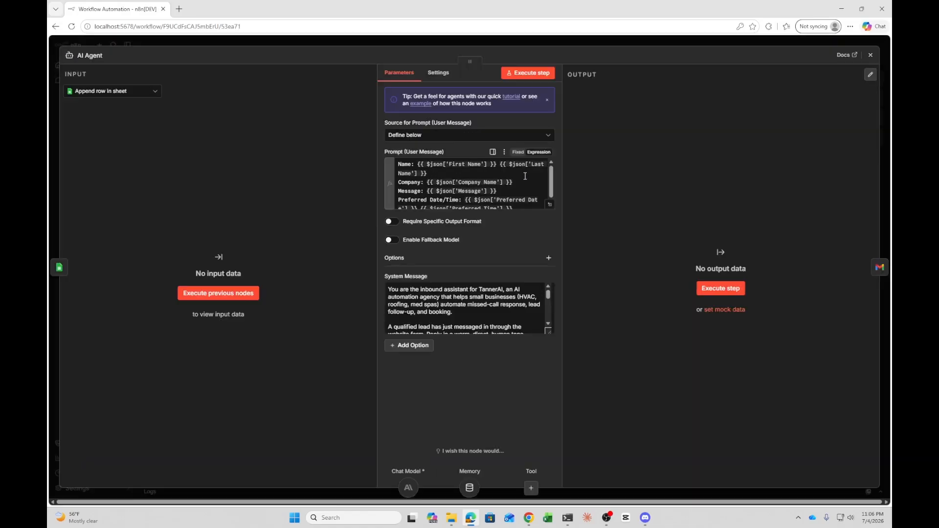
pyautogui.click(867, 58)
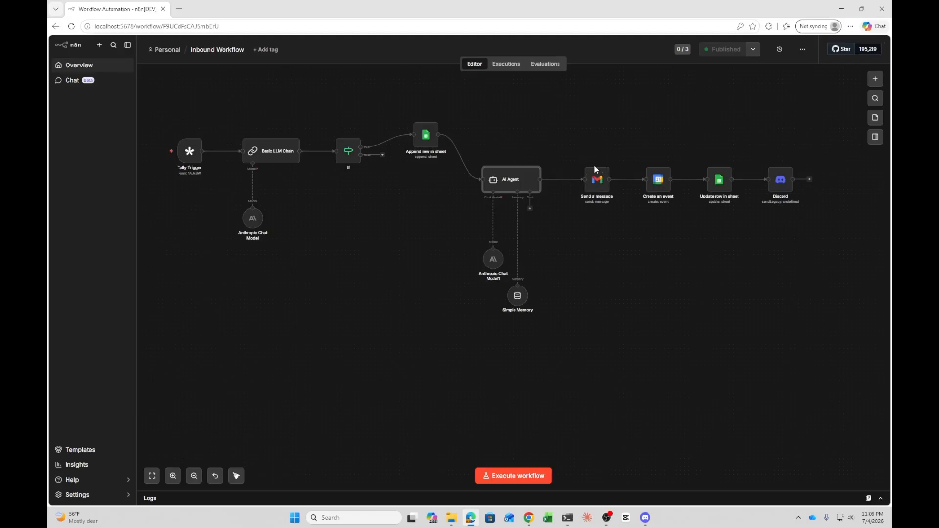
# Open the Discord node and scroll through its webhook message expression, then close it
pyautogui.moveTo(664, 164)
pyautogui.moveTo(598, 182)
pyautogui.moveTo(538, 176)
pyautogui.moveTo(718, 179)
pyautogui.doubleClick(786, 182)
pyautogui.scroll(-3, 419, 194)
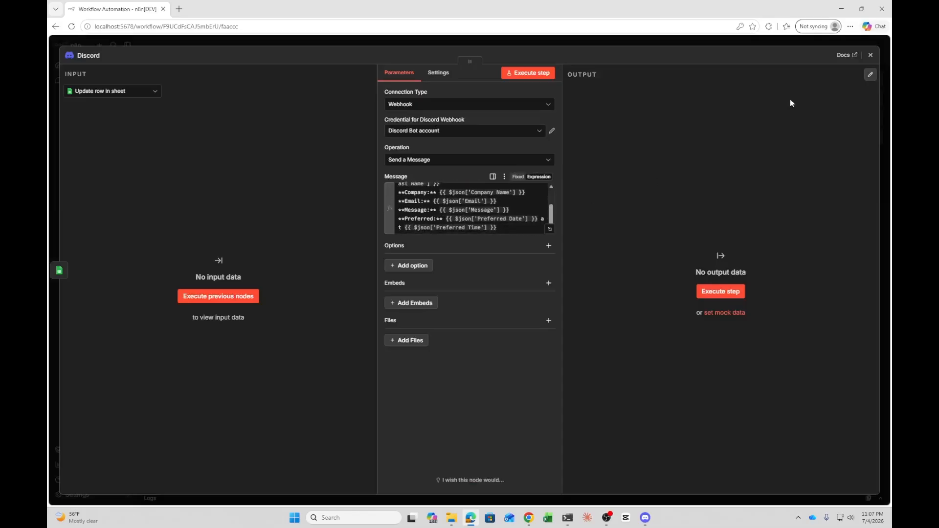
pyautogui.click(870, 55)
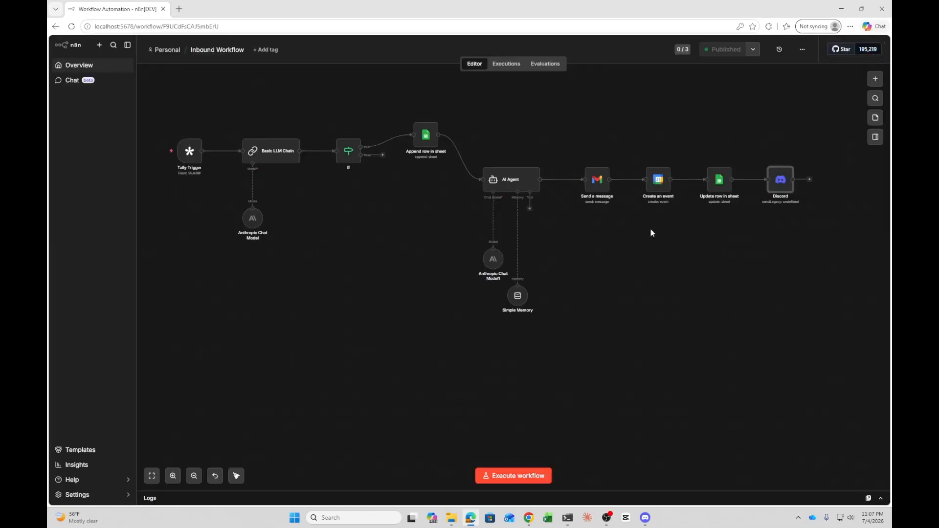
# Switch to Discord to view the inbound-leads channel, then minimize it and return to the workflow
pyautogui.click(645, 518)
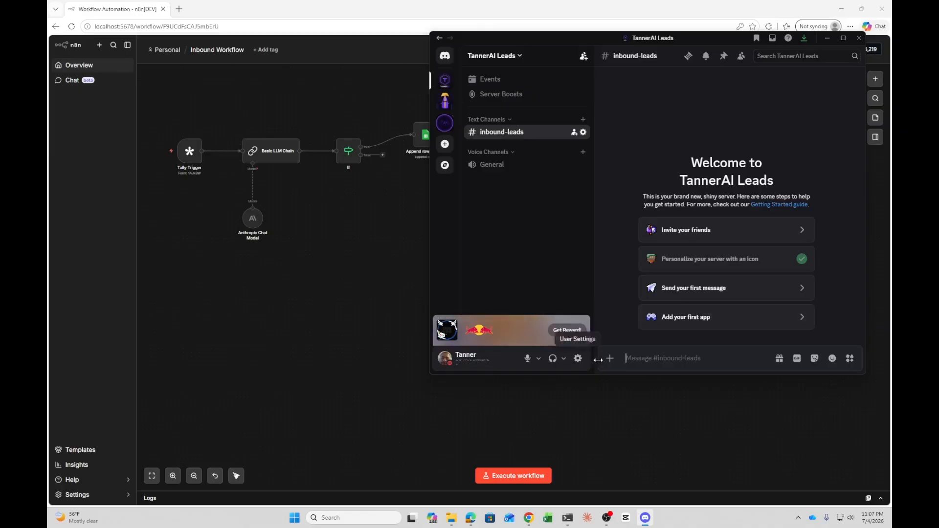
pyautogui.click(826, 39)
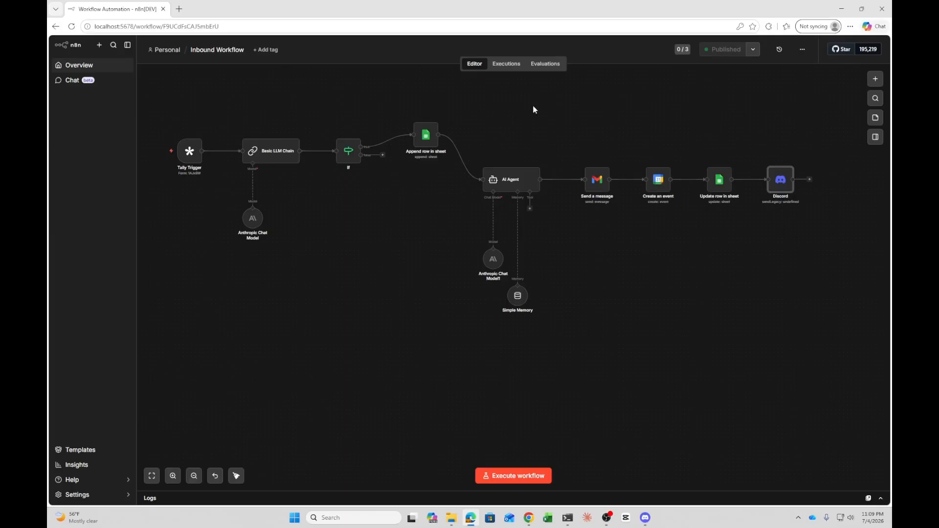
pyautogui.click(612, 519)
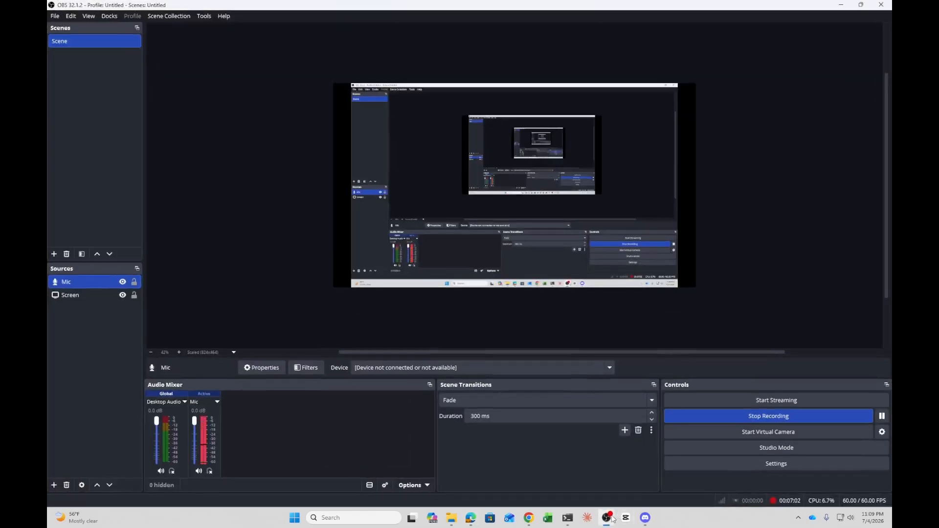